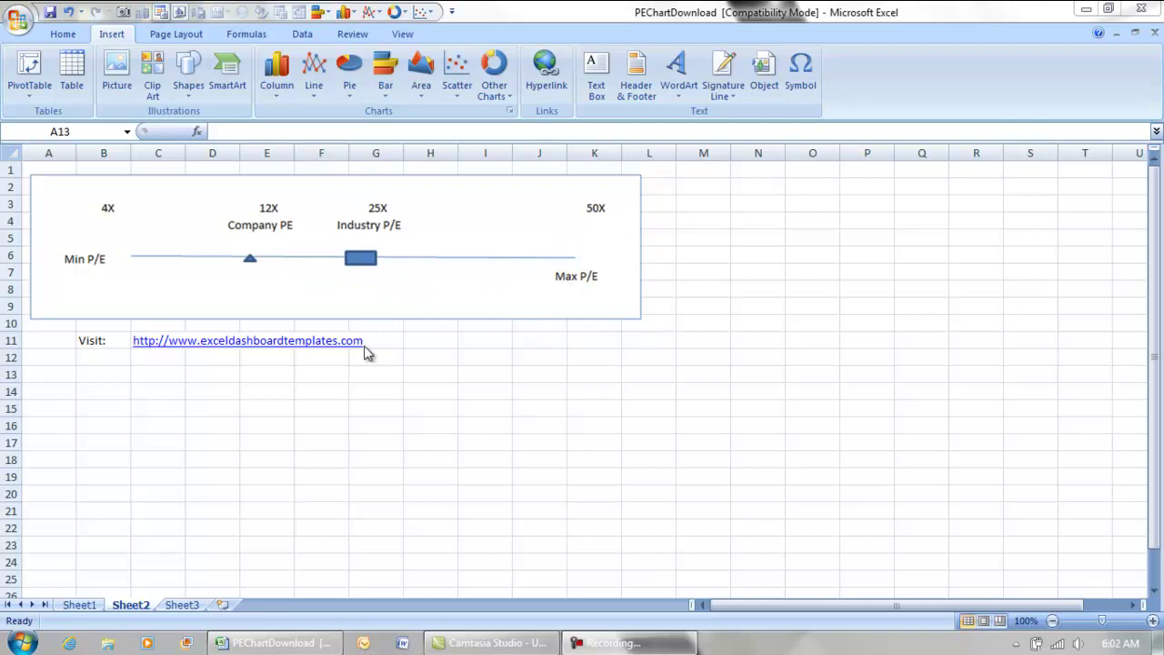
- Switch to Sheet1 to view the P/E data: max 50, min 4, company 12, industry 25
click(77, 605)
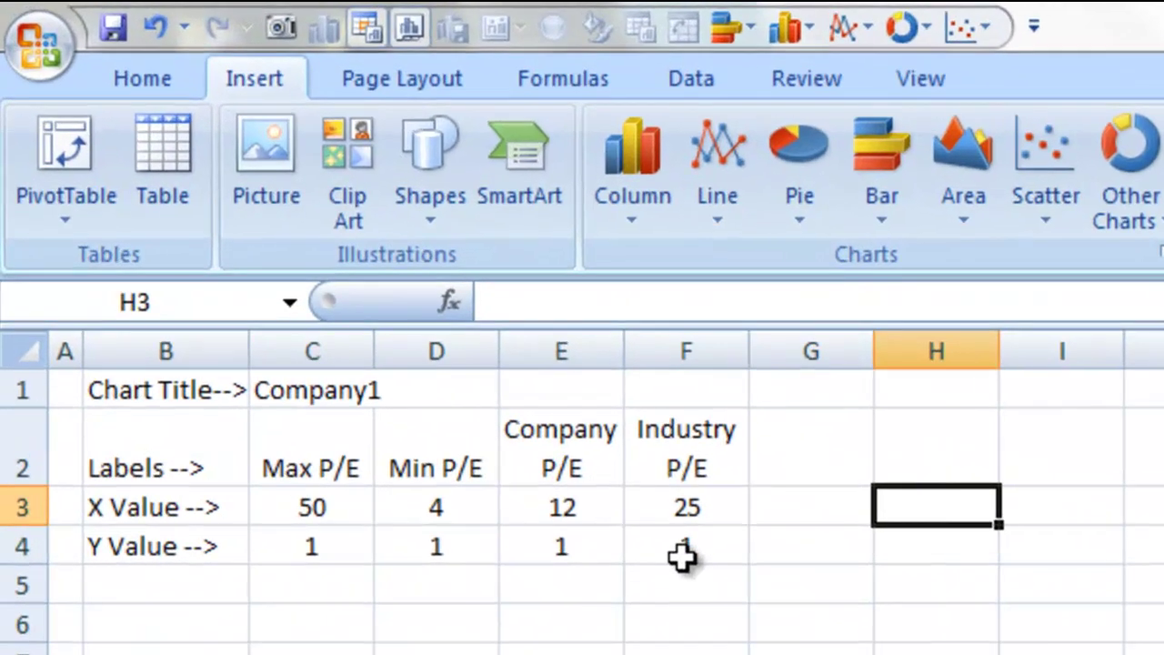
drag(300, 238, 119, 187)
drag(273, 432, 66, 354)
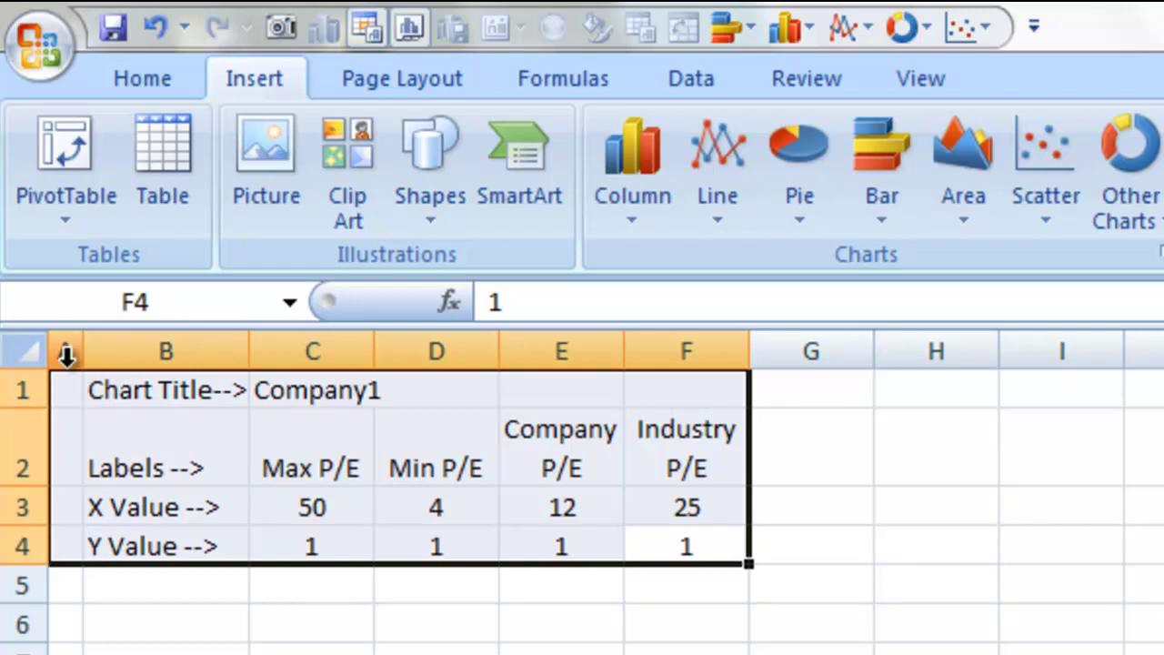
click(435, 622)
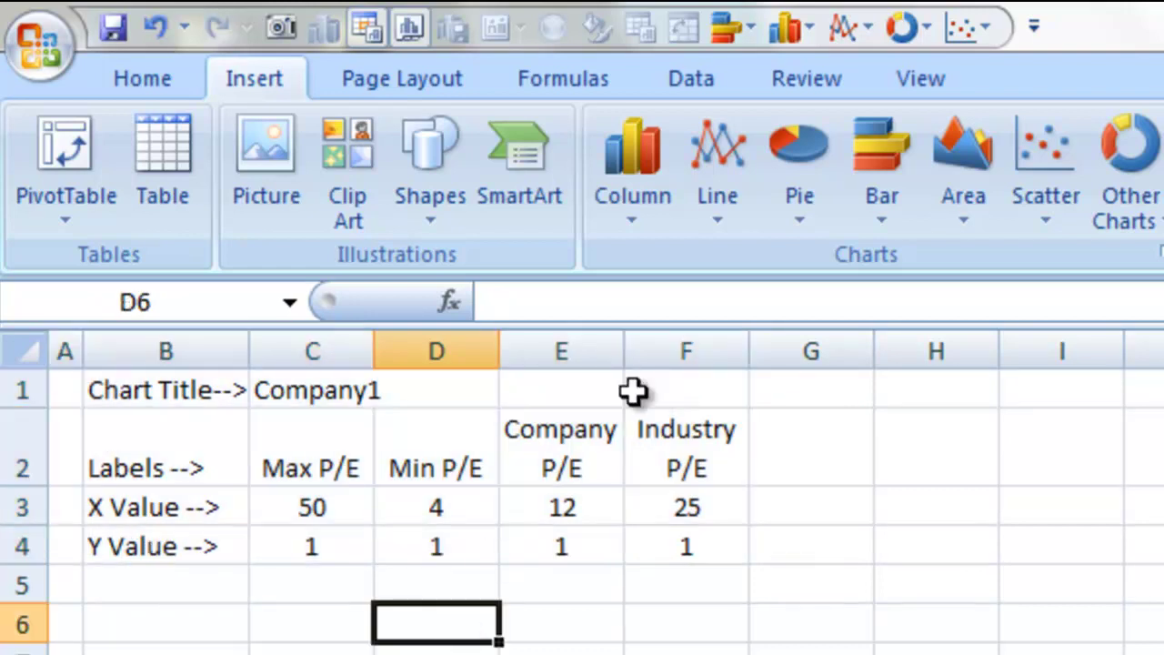
click(145, 83)
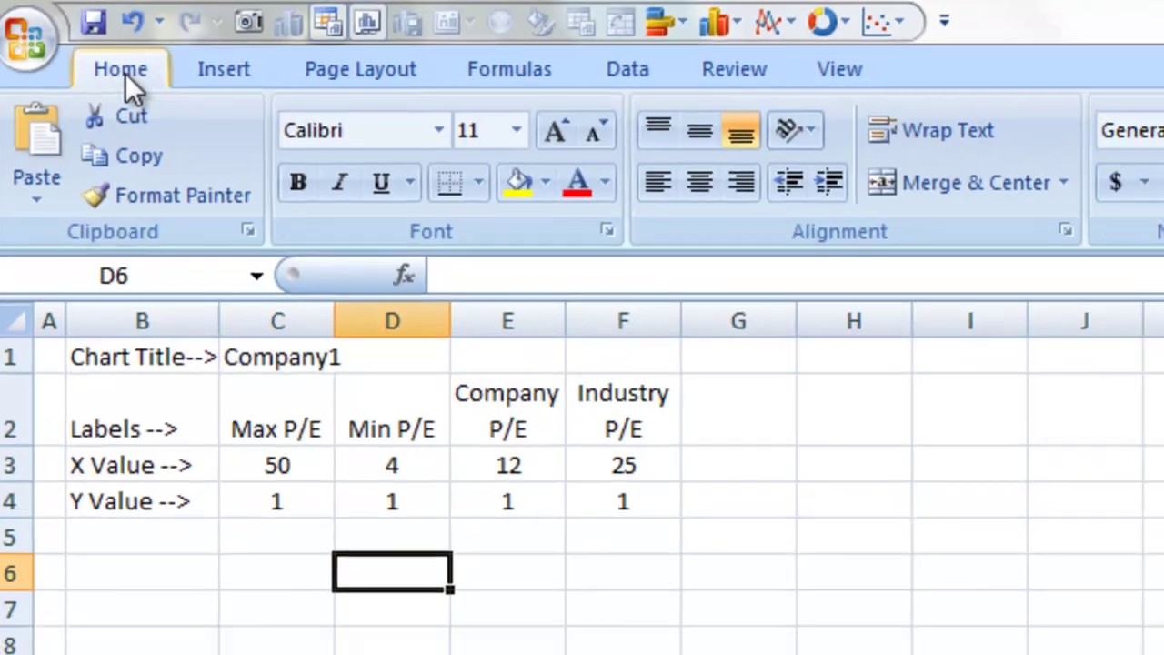
click(224, 69)
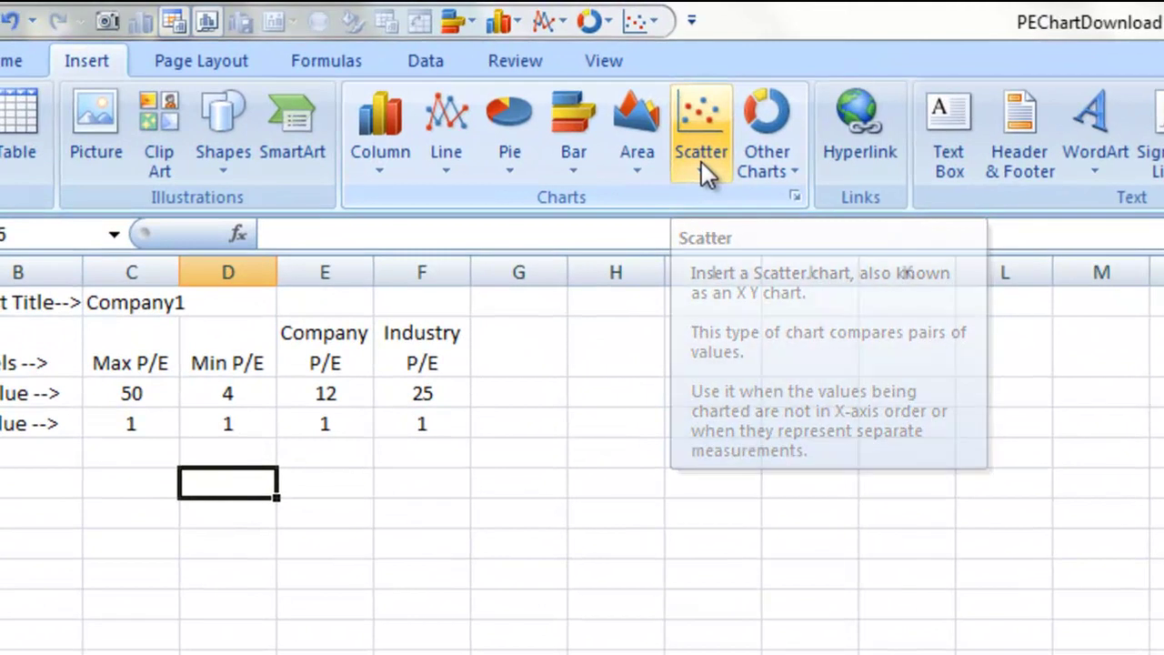
- Insert a Scatter with Straight Lines and Markers chart and move it below the P/E table
click(701, 162)
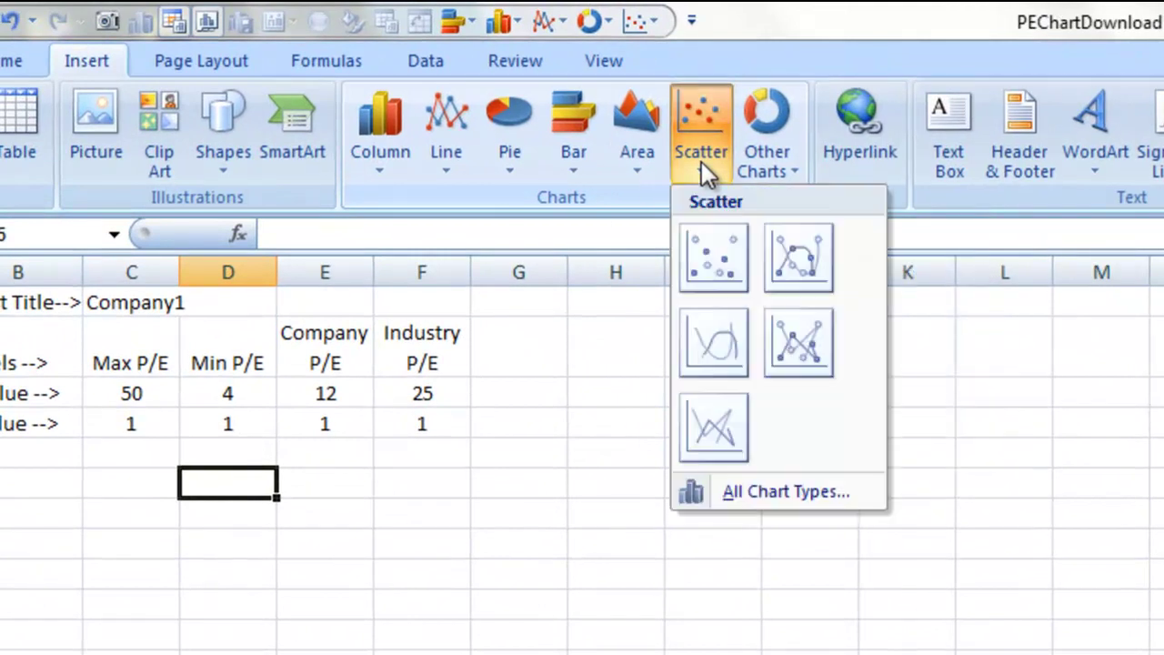
click(808, 340)
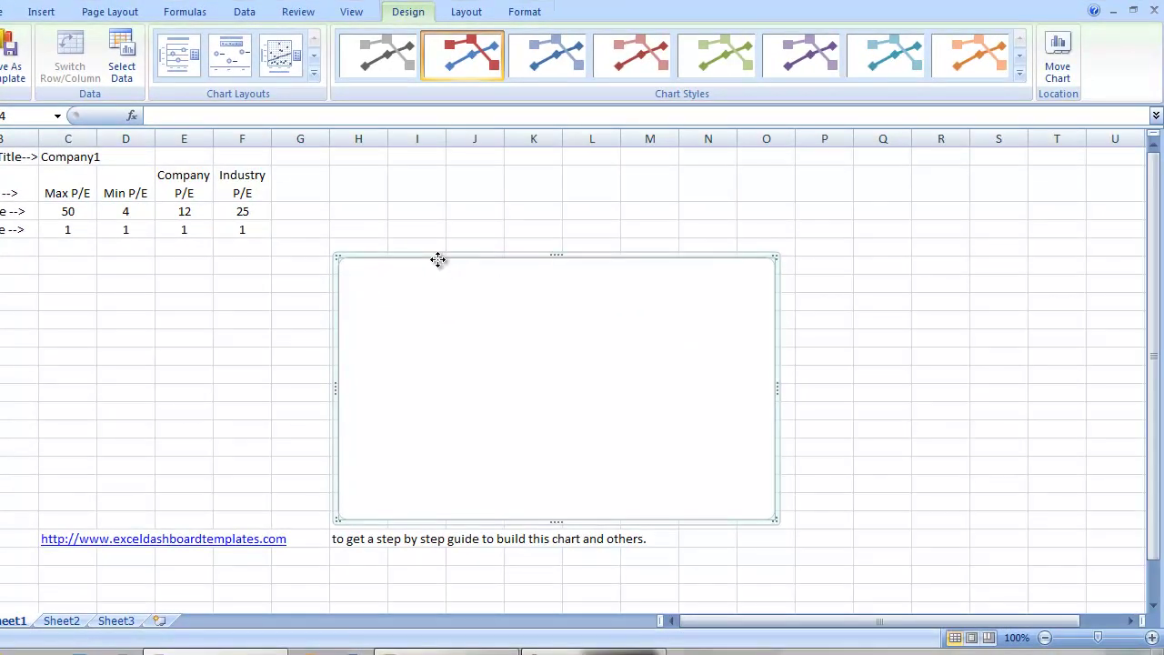
drag(439, 259, 104, 246)
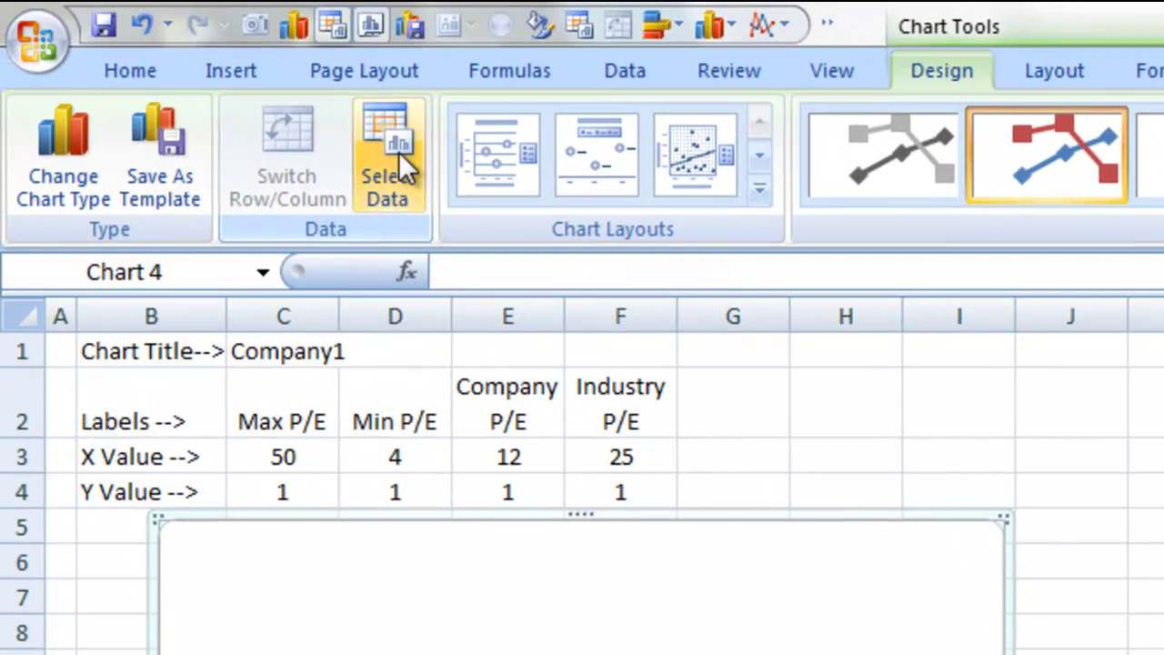
- Add a series named from C1 with X values C3:D3 and Y values C4:D4
click(399, 151)
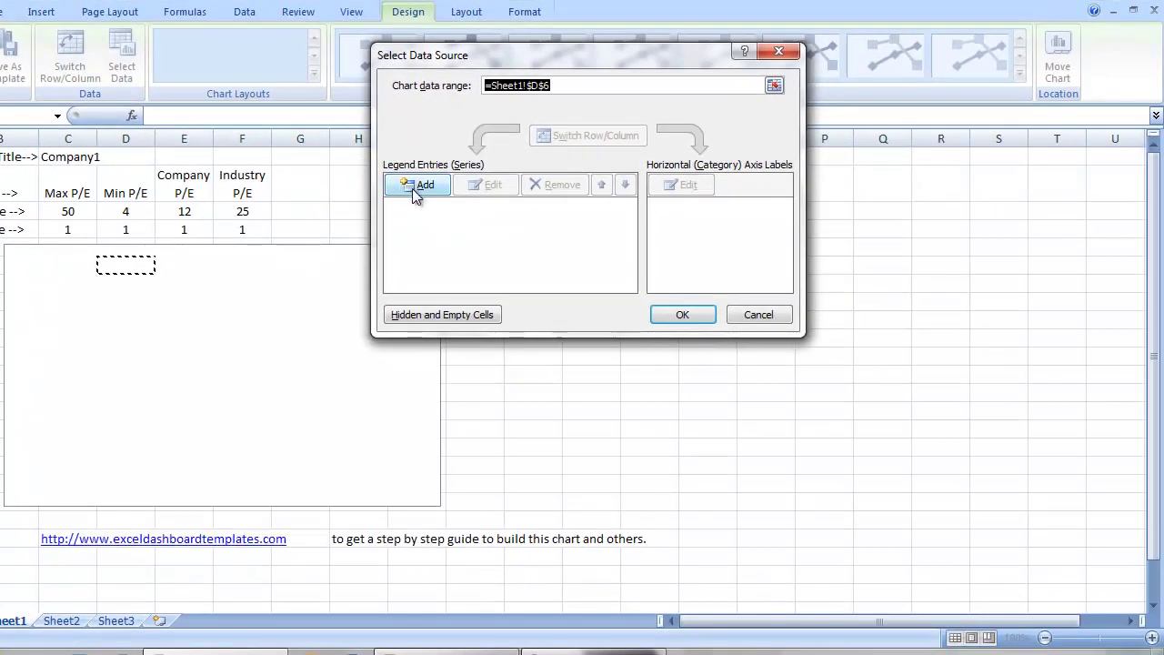
click(414, 185)
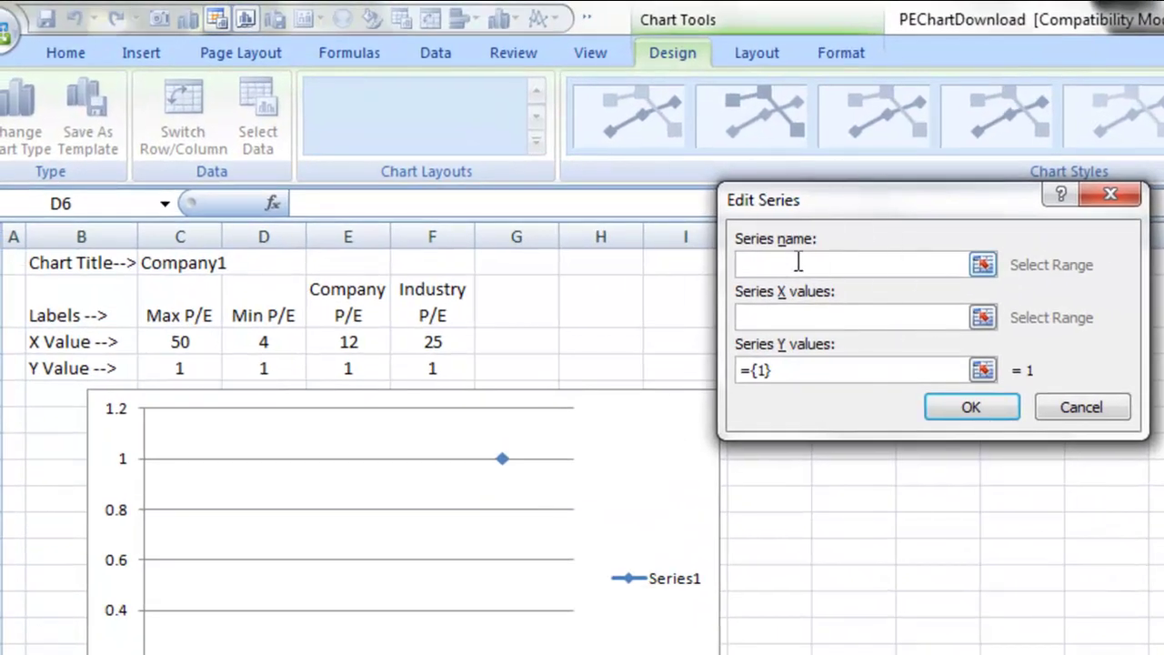
click(184, 262)
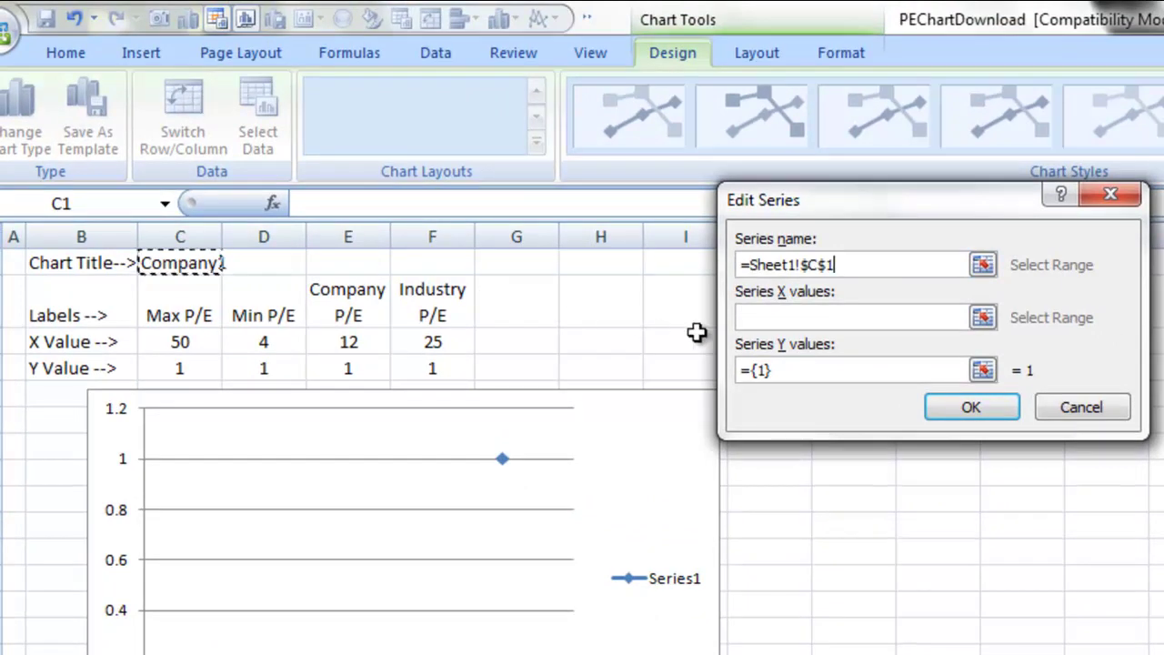
click(768, 318)
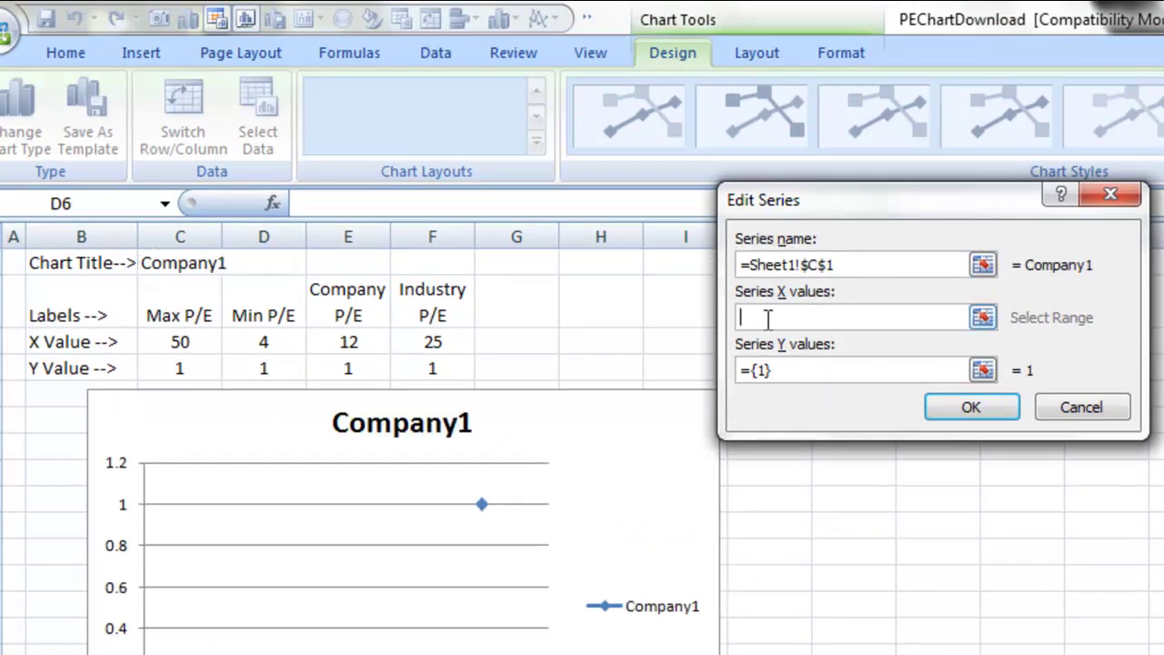
click(169, 342)
drag(169, 342, 235, 340)
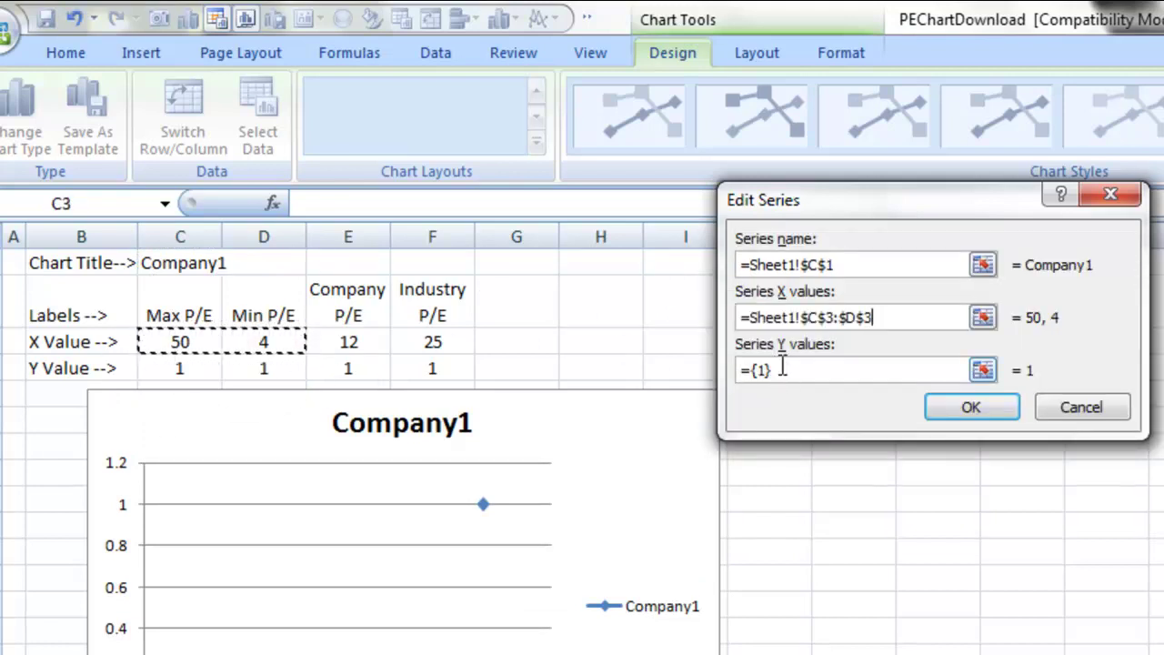
drag(775, 371, 722, 369)
key(BackSpace)
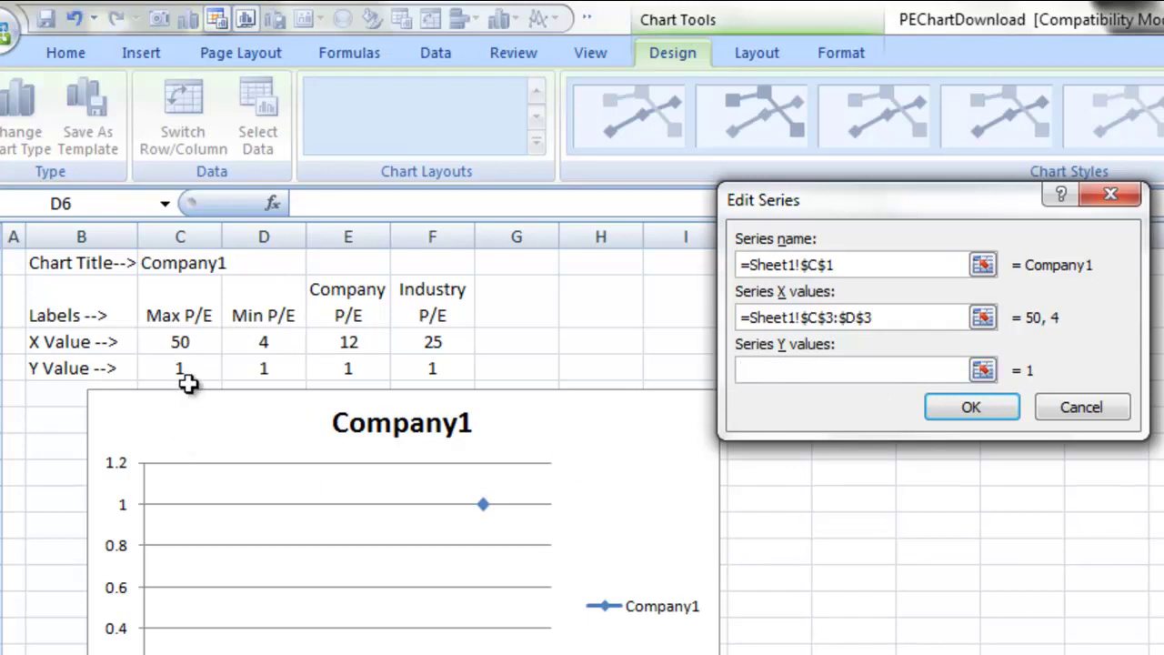
drag(186, 375, 244, 372)
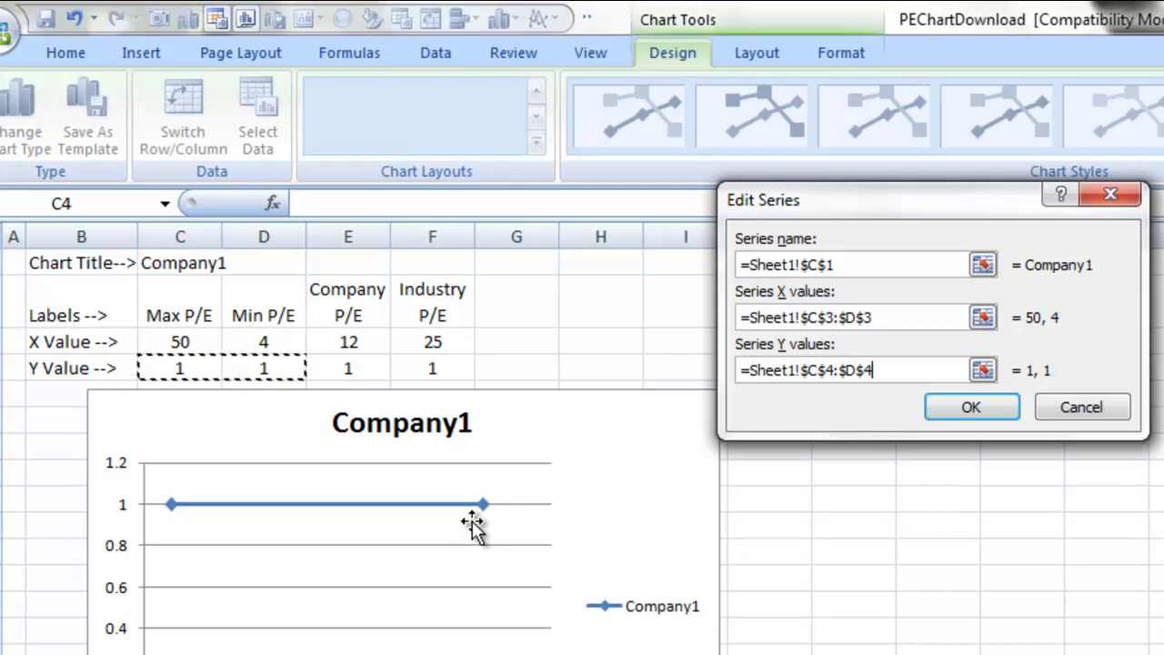
click(971, 407)
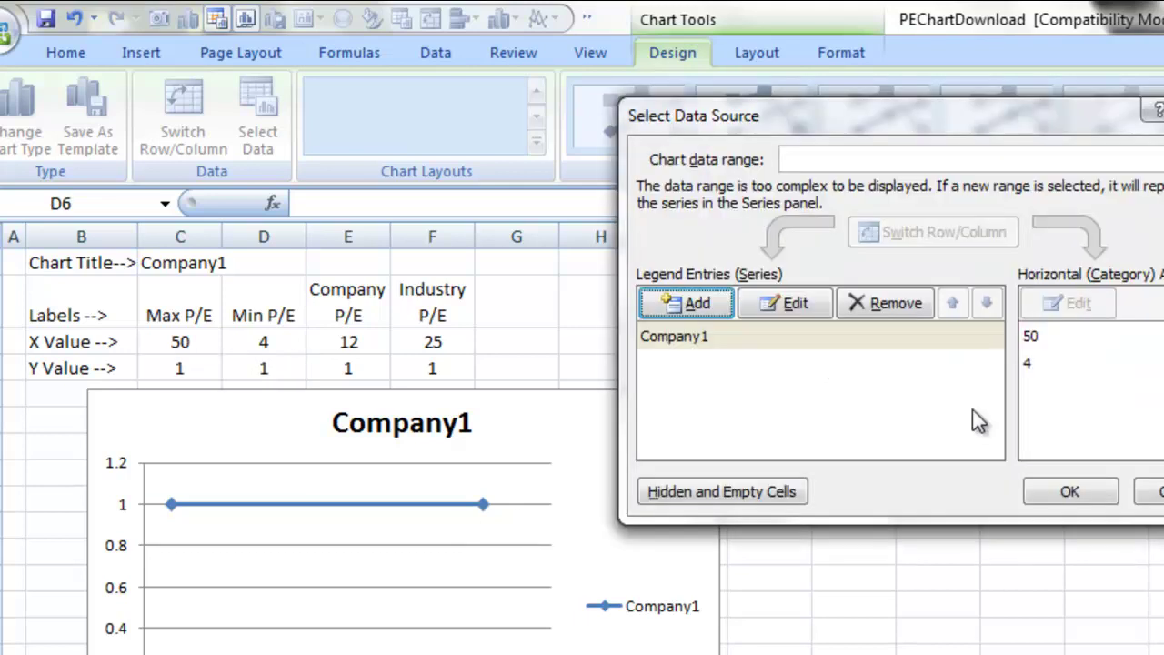
- Add a Max P/E series named from C2, with X value C3 and Y value C4
click(682, 309)
click(680, 314)
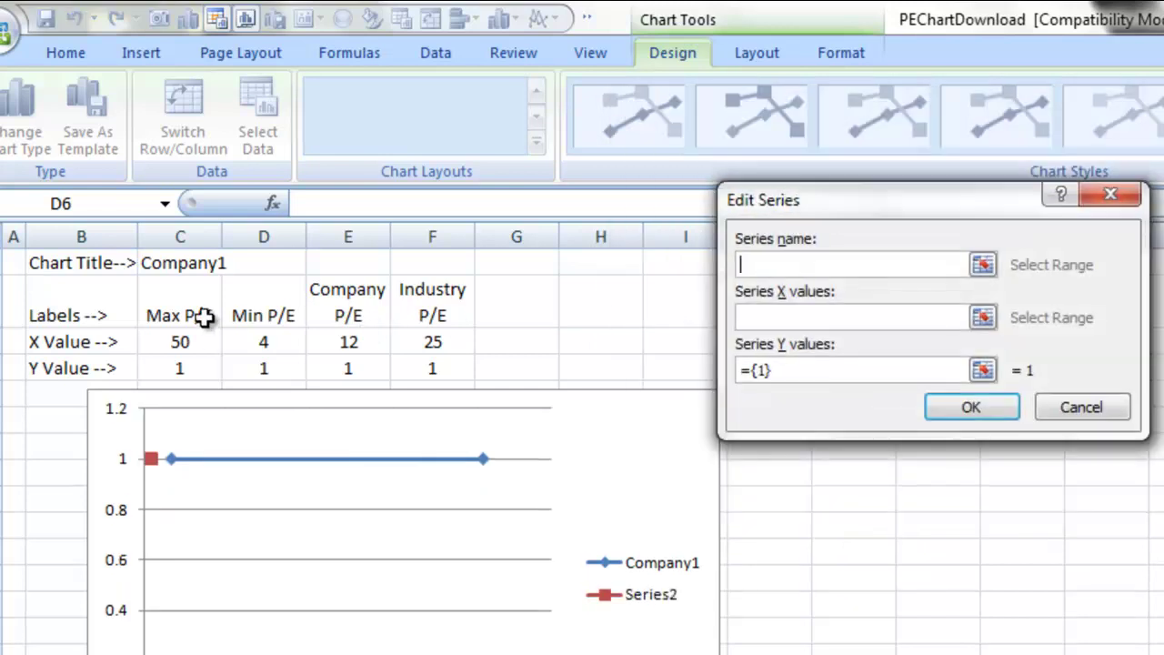
click(185, 311)
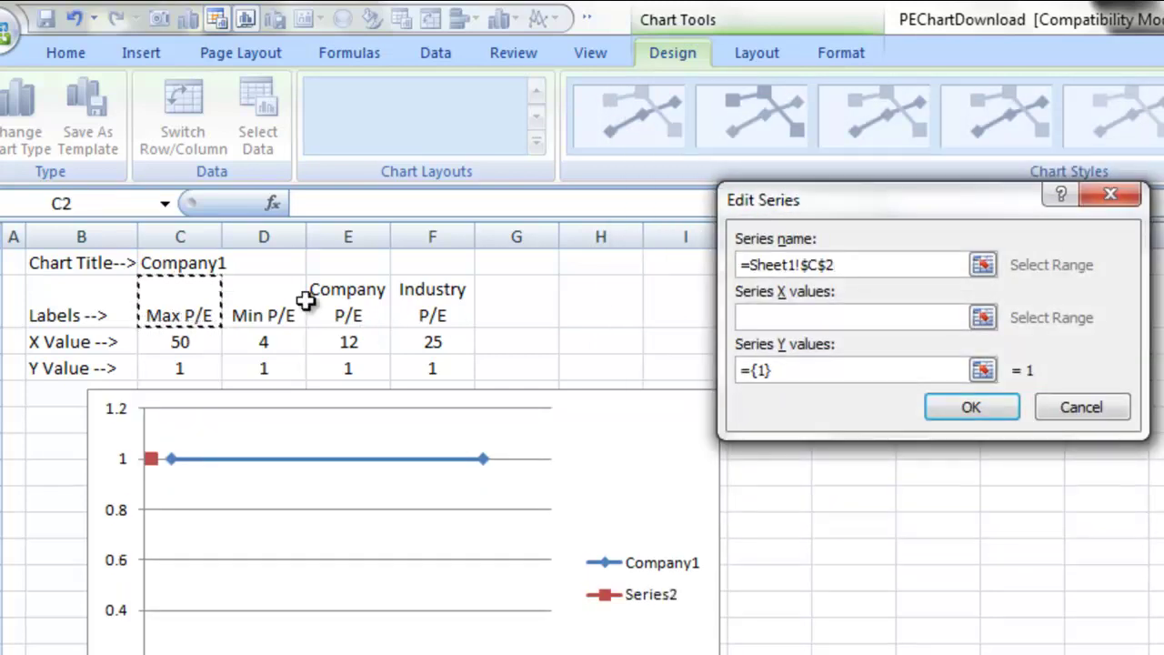
click(838, 315)
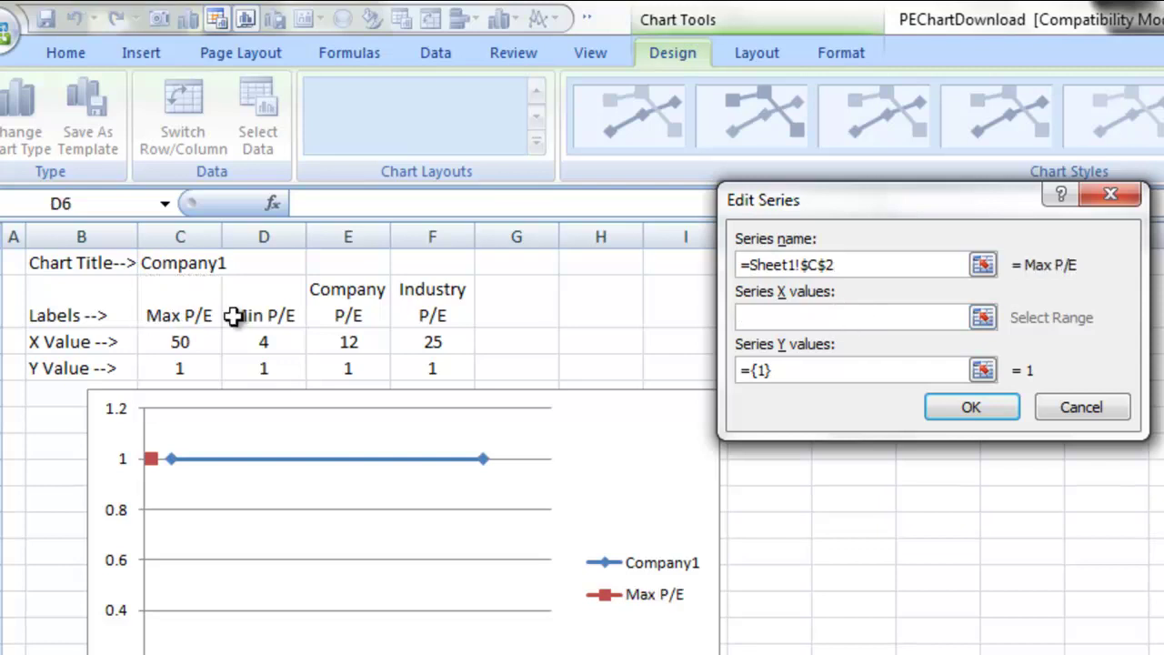
click(182, 340)
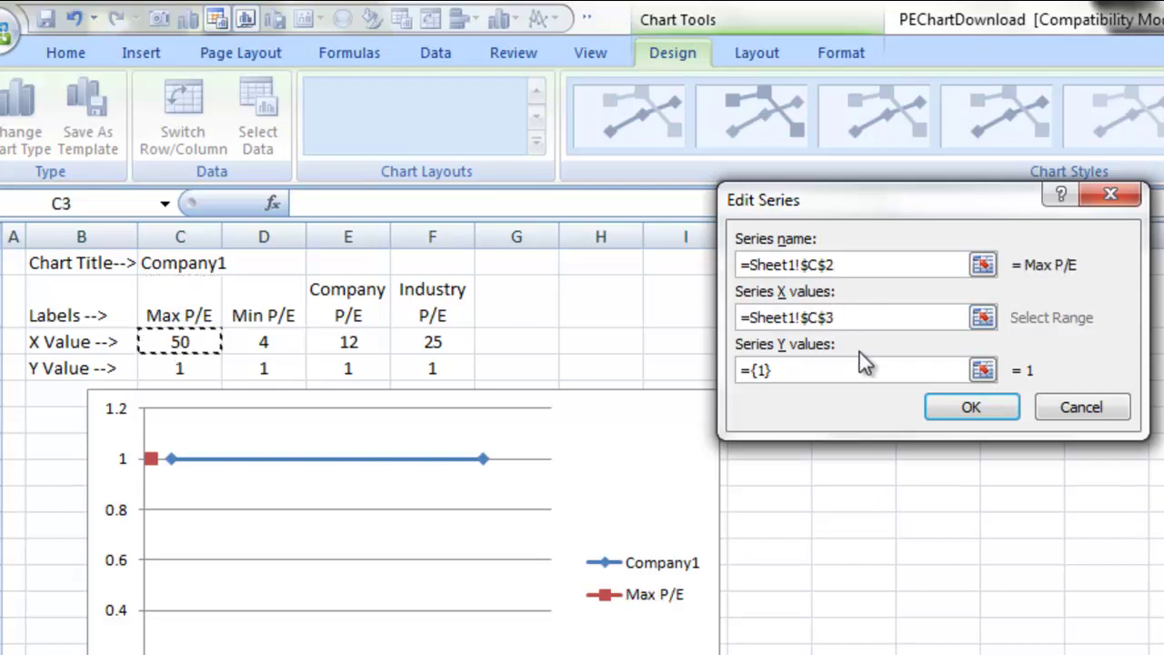
drag(813, 370, 614, 360)
key(BackSpace)
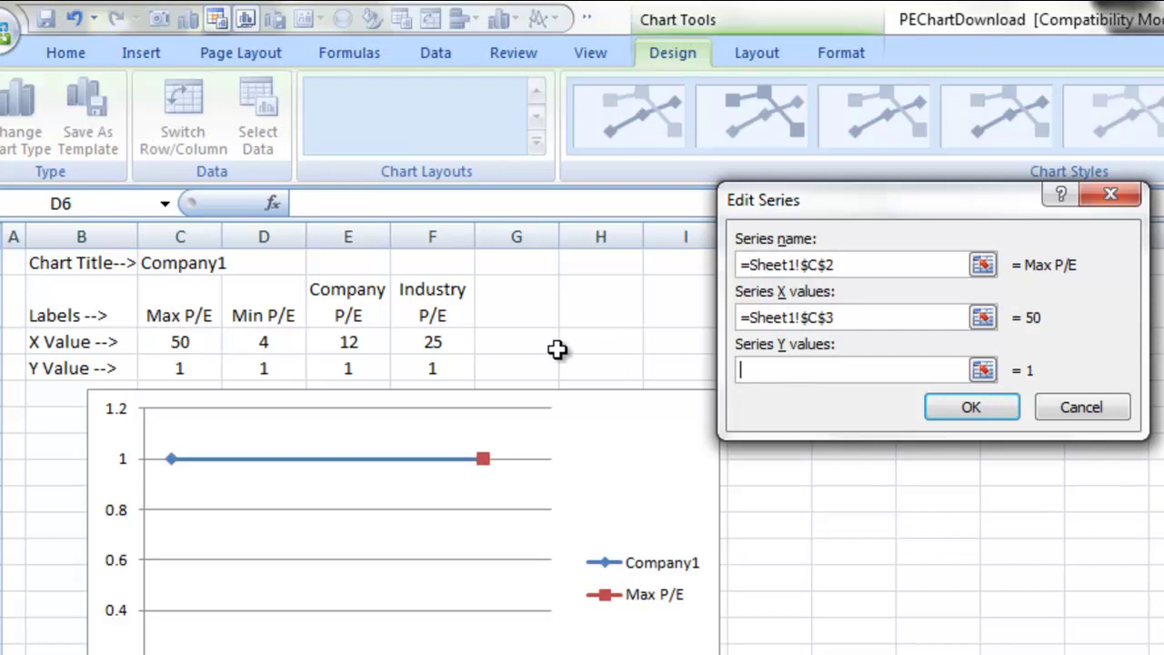
click(198, 364)
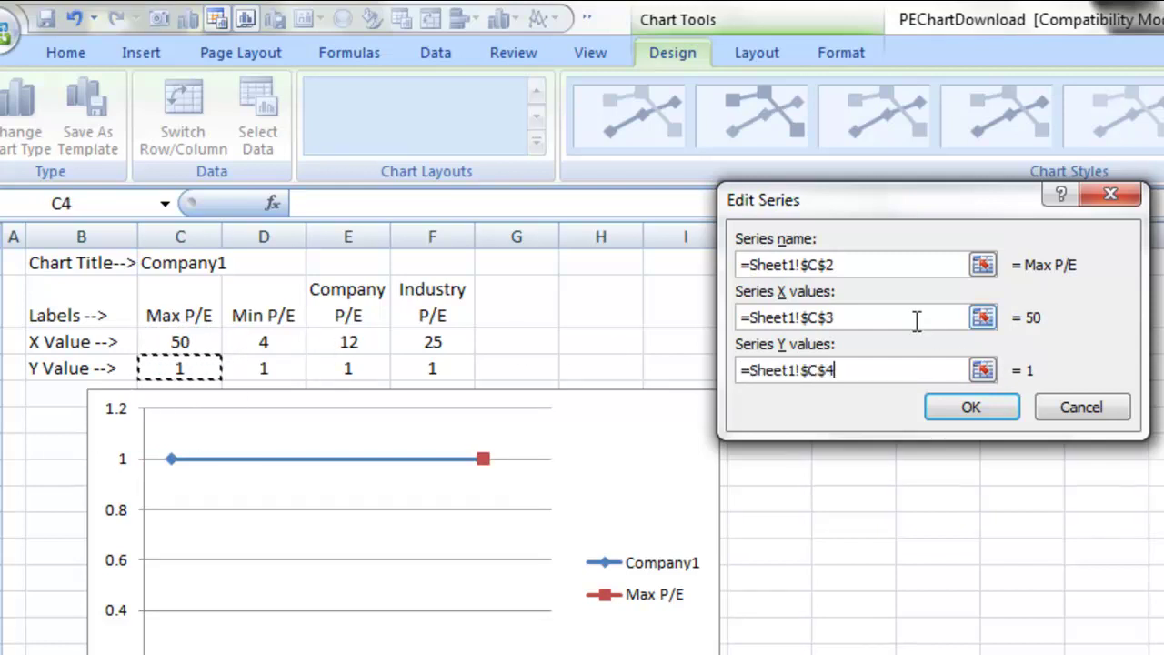
click(951, 407)
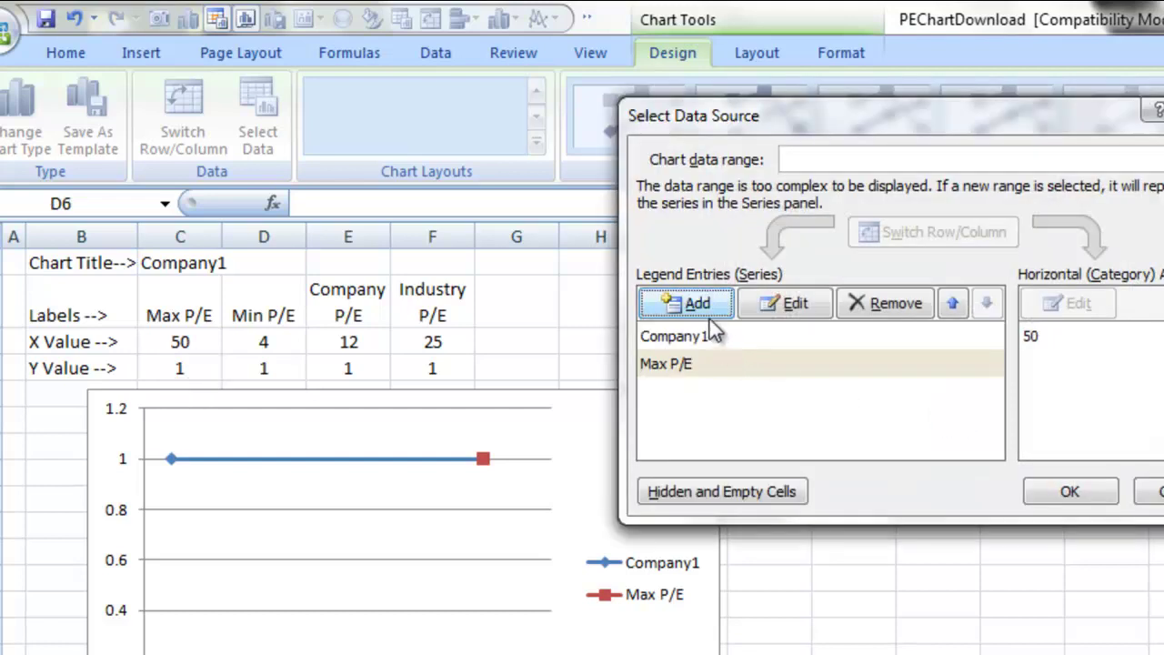
- Add a Min P/E series named from D2, with X value D3 and Y value D4
click(699, 302)
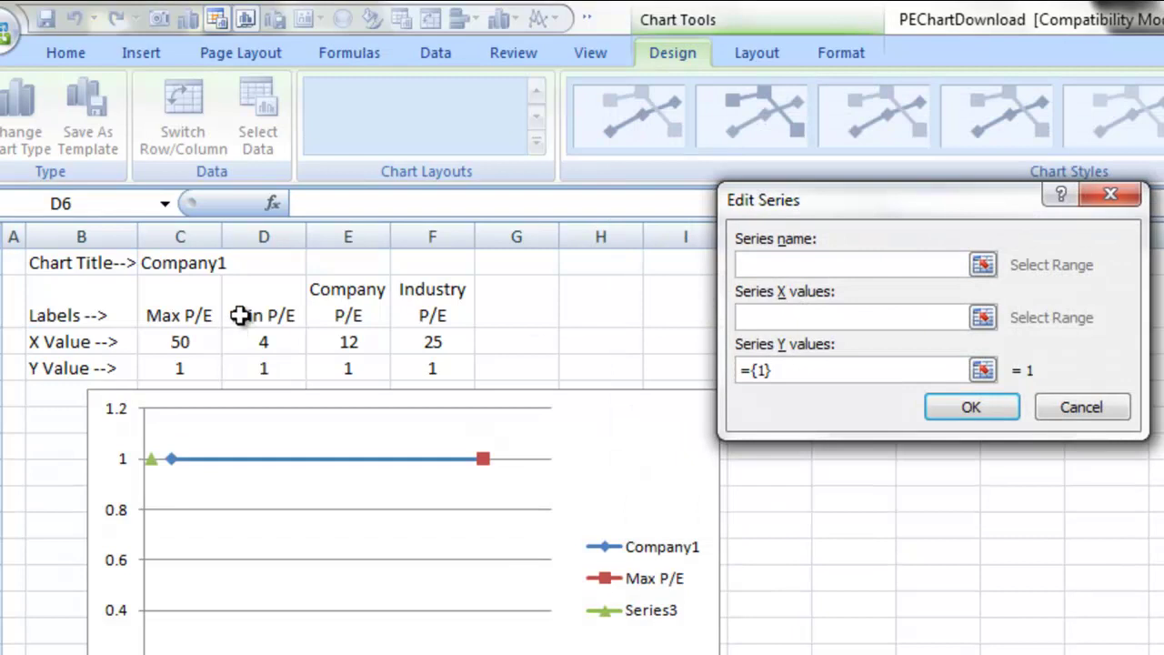
click(240, 315)
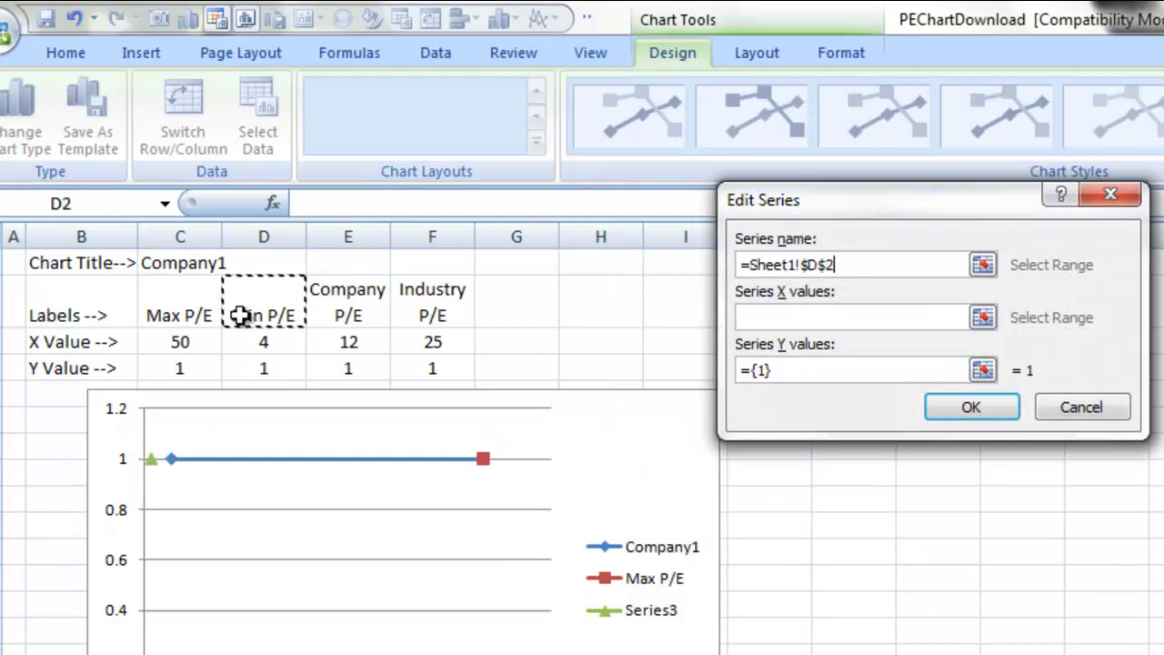
click(813, 319)
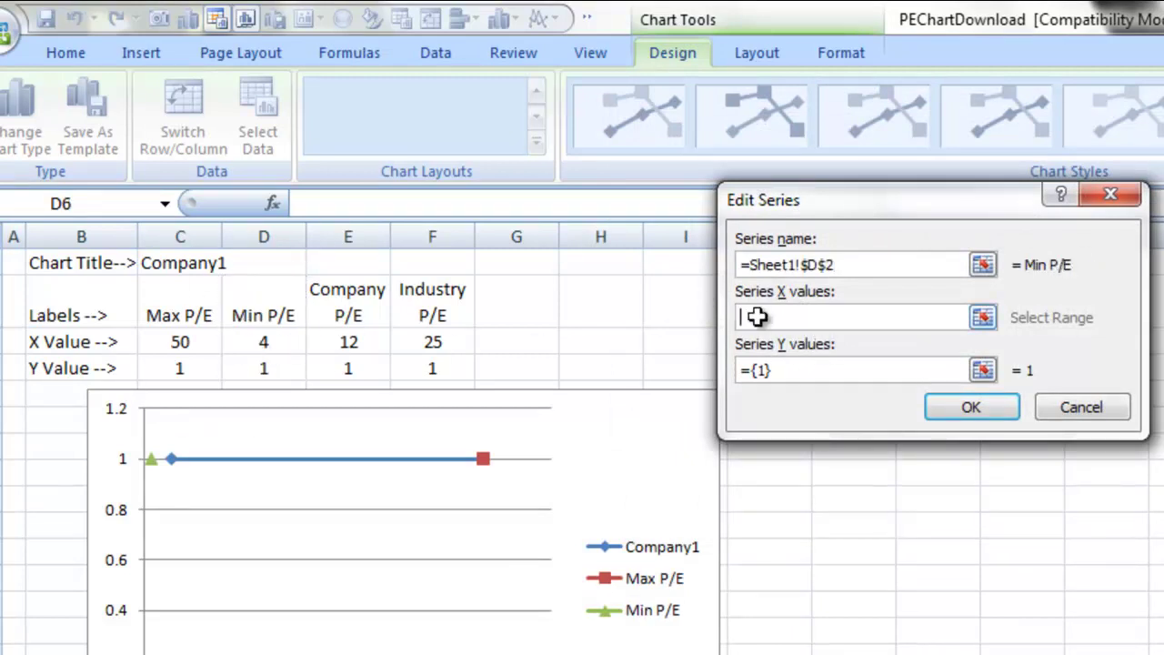
click(259, 339)
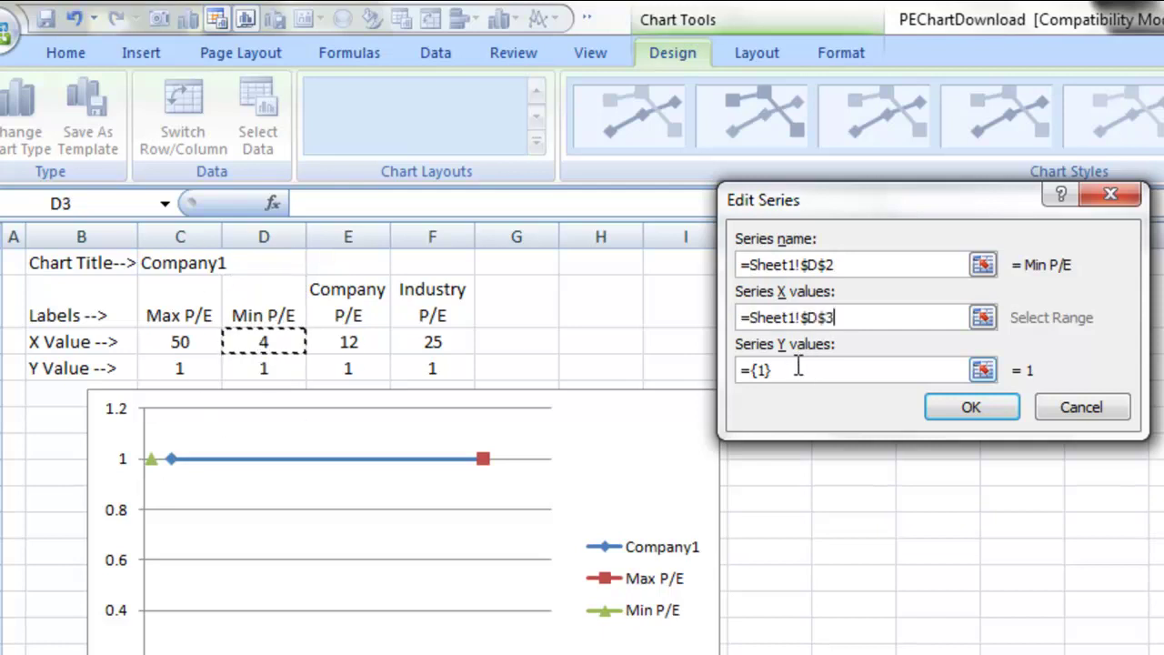
drag(797, 366, 722, 371)
key(BackSpace)
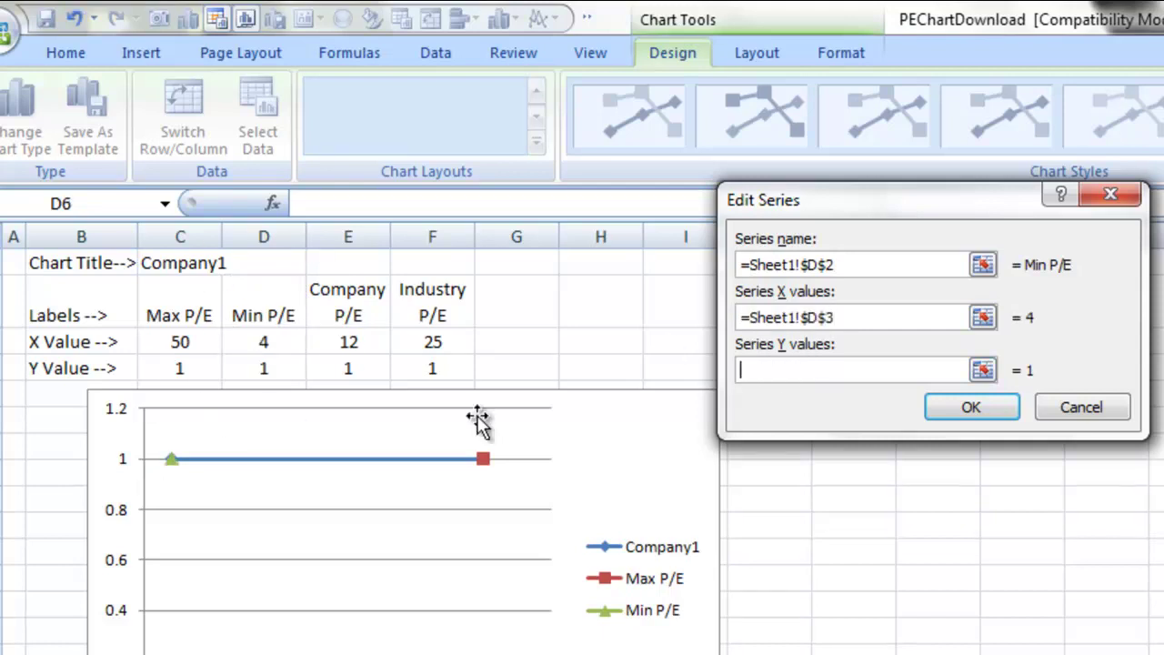
click(264, 370)
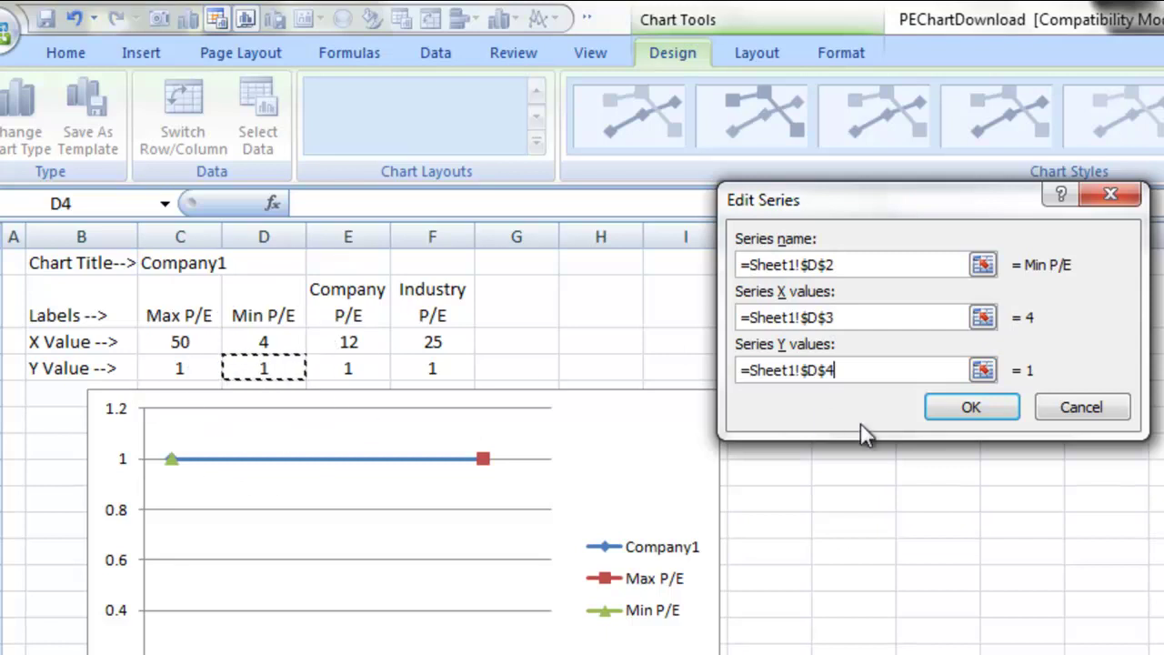
click(971, 411)
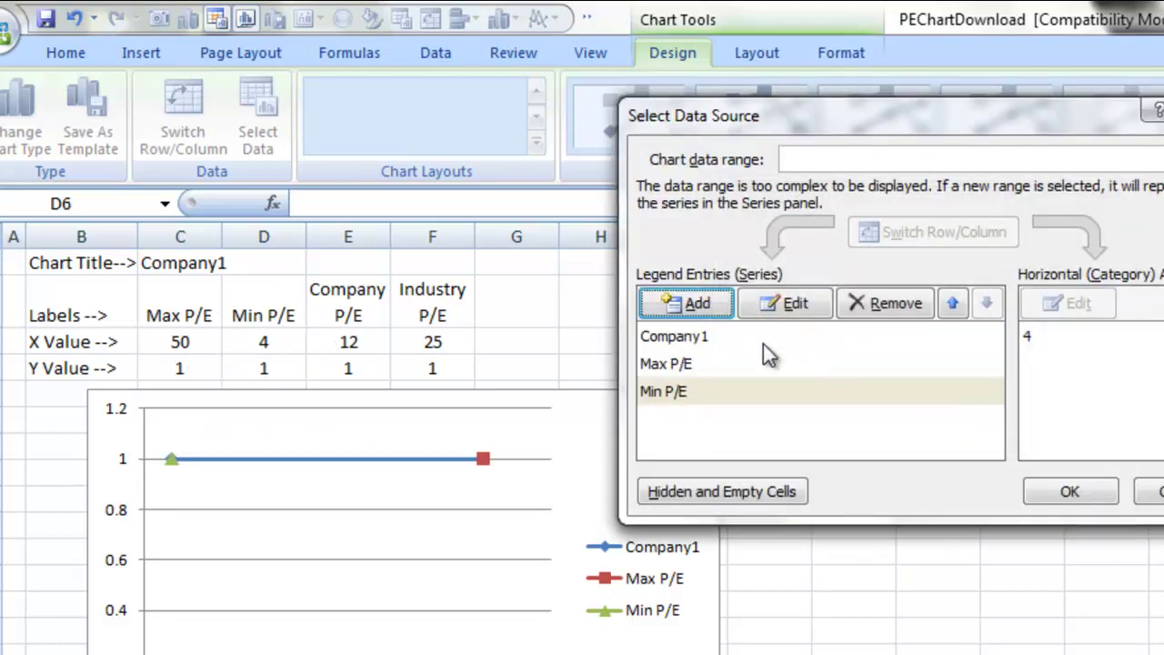
- Add a Company P/E series named from E2, with X value E3 and Y value E4
click(722, 312)
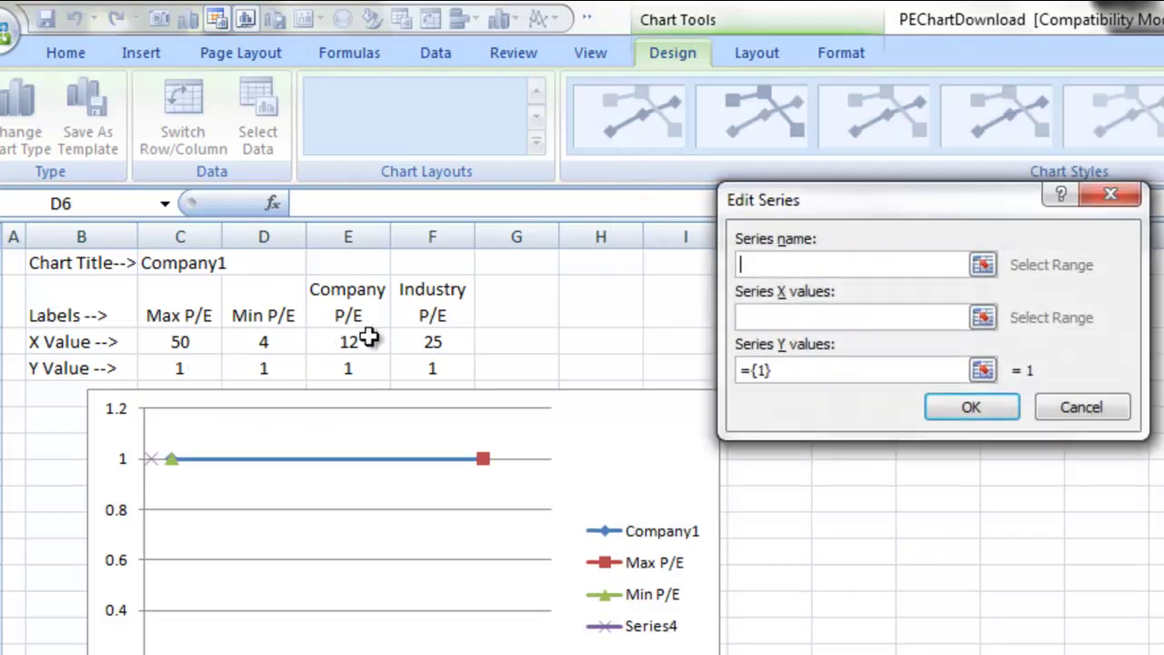
click(357, 304)
click(787, 320)
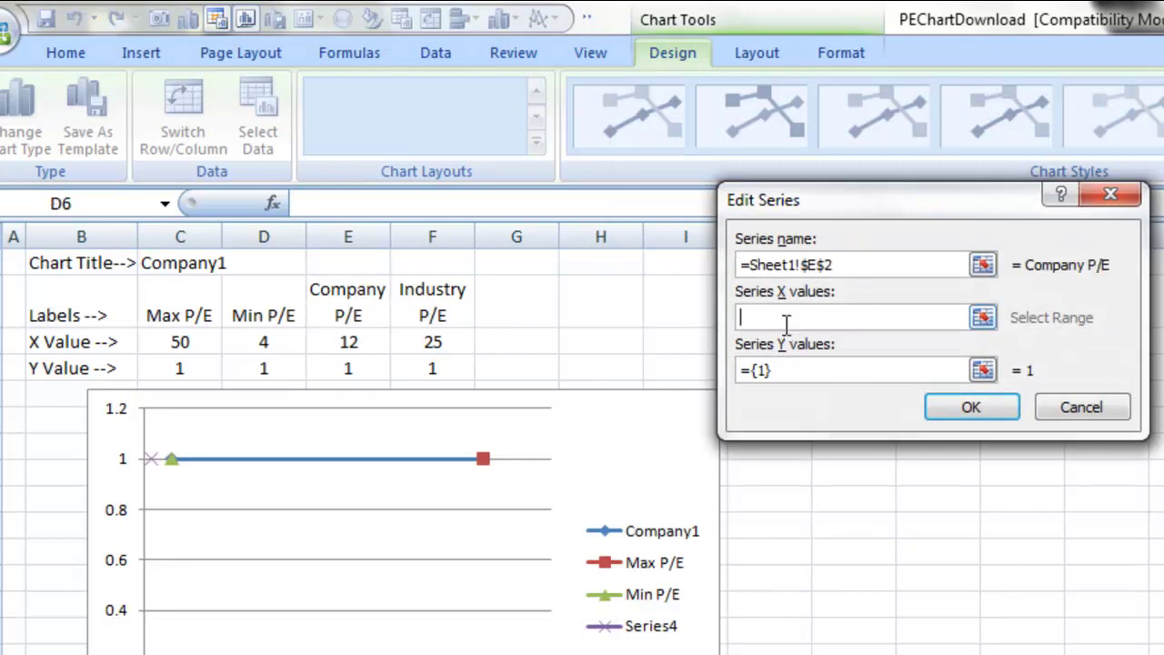
click(368, 340)
drag(829, 374, 742, 380)
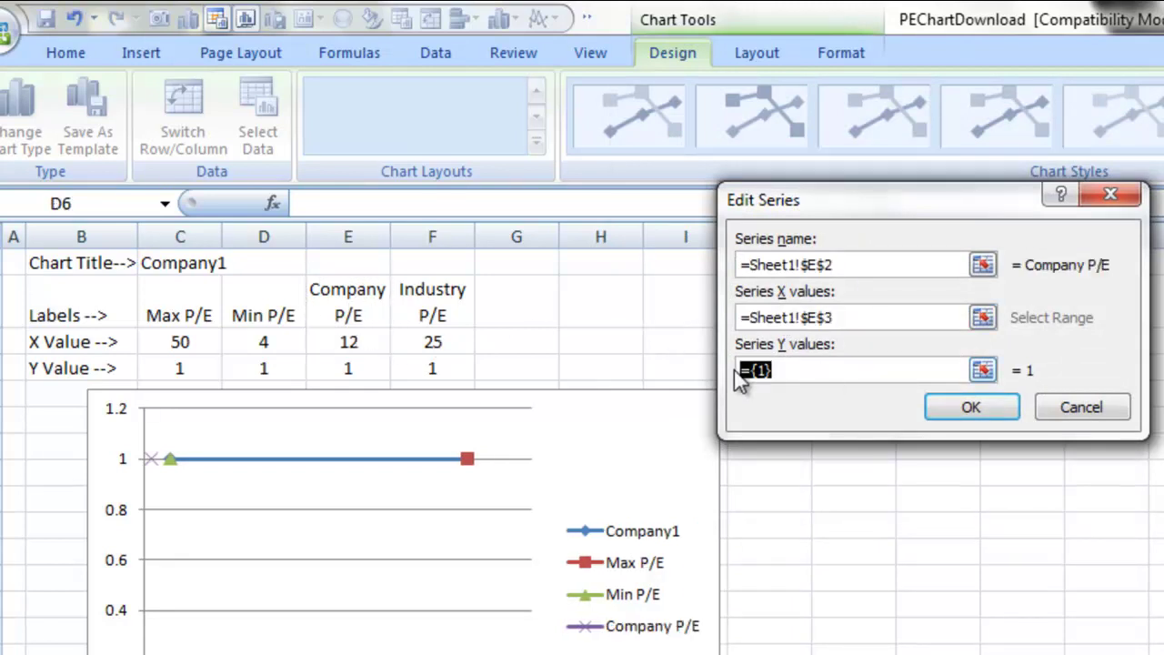
key(BackSpace)
click(345, 369)
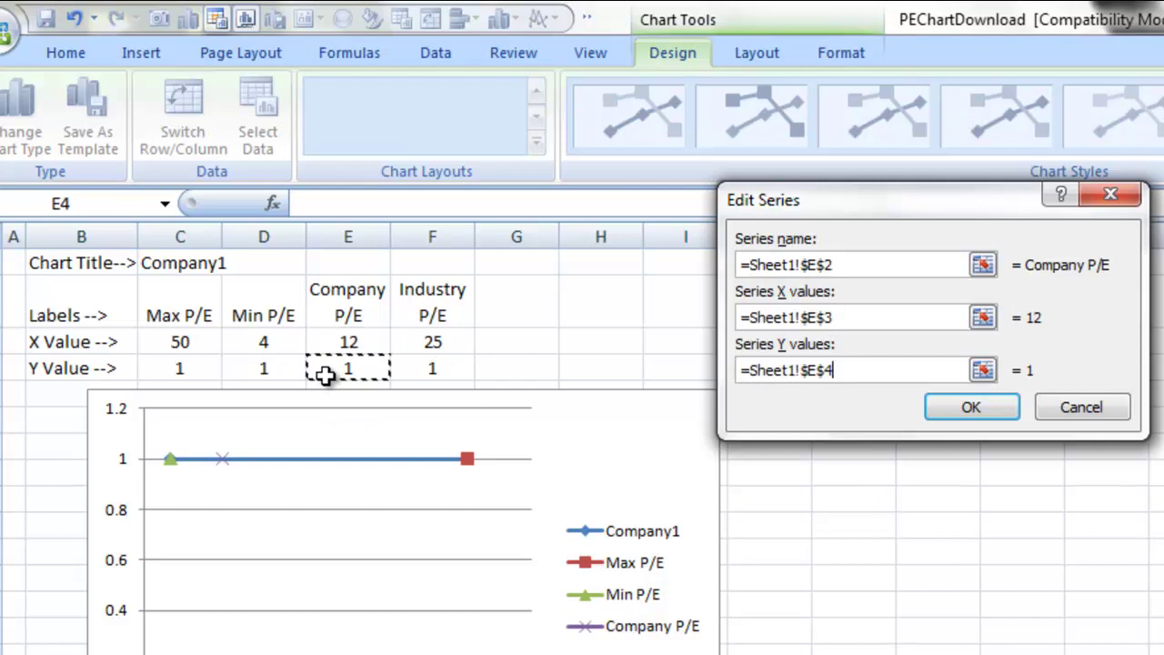
click(954, 411)
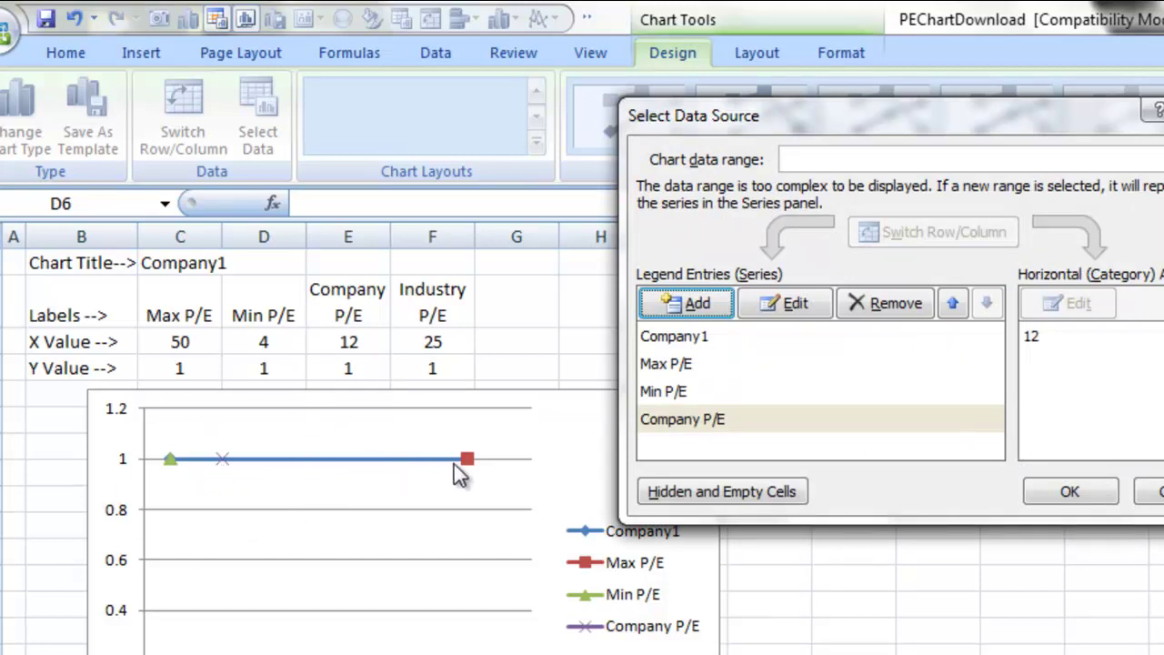
- Add an Industry P/E series named from F2, with X value F3 and Y value F4
click(693, 304)
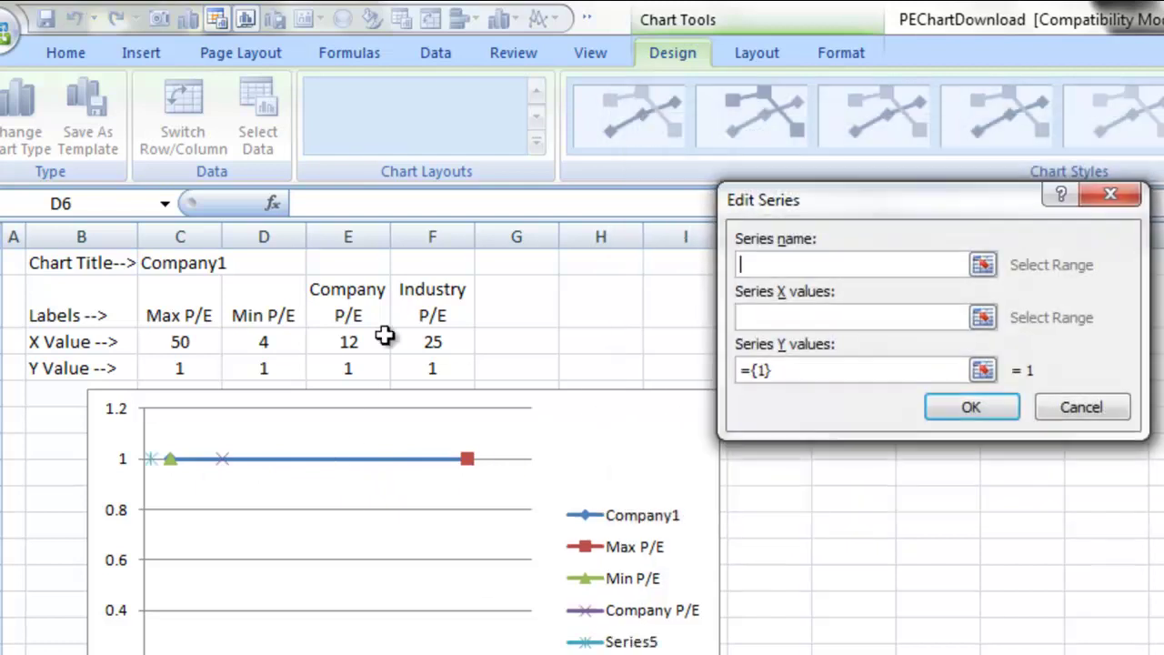
click(416, 315)
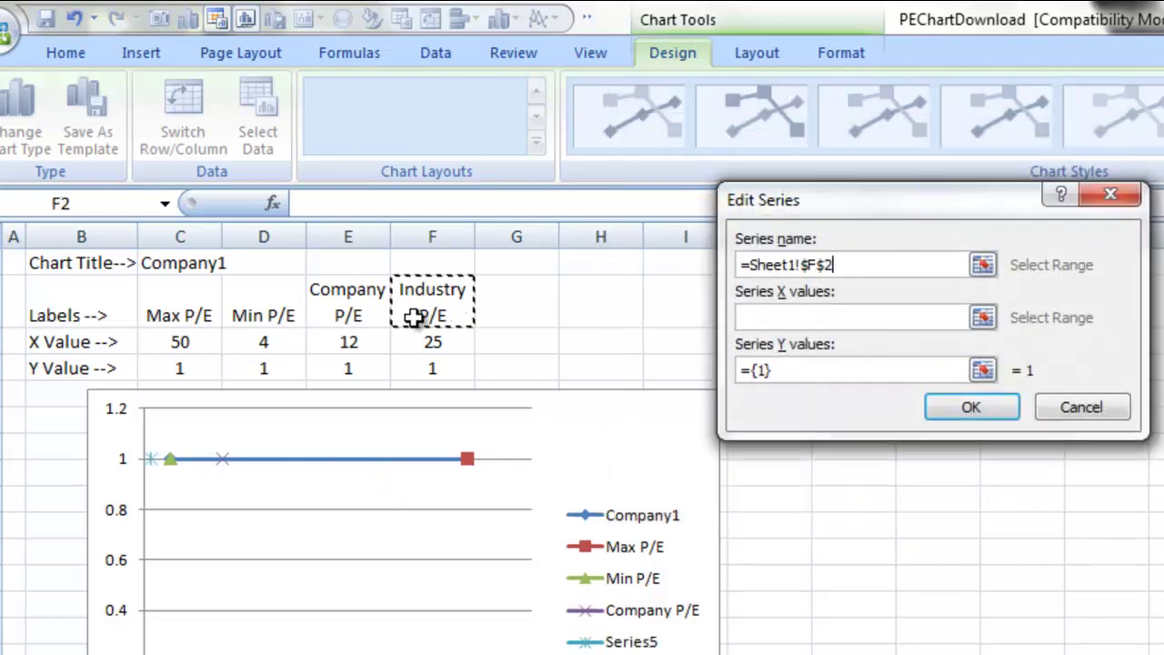
click(790, 318)
click(455, 340)
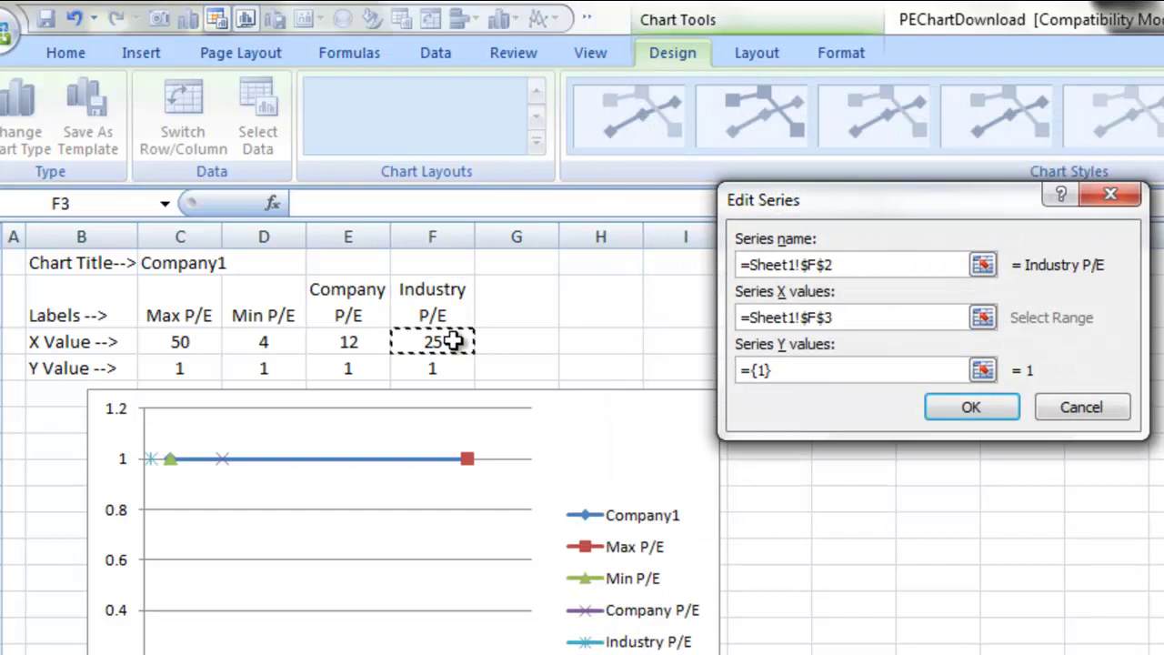
click(793, 370)
key(BackSpace)
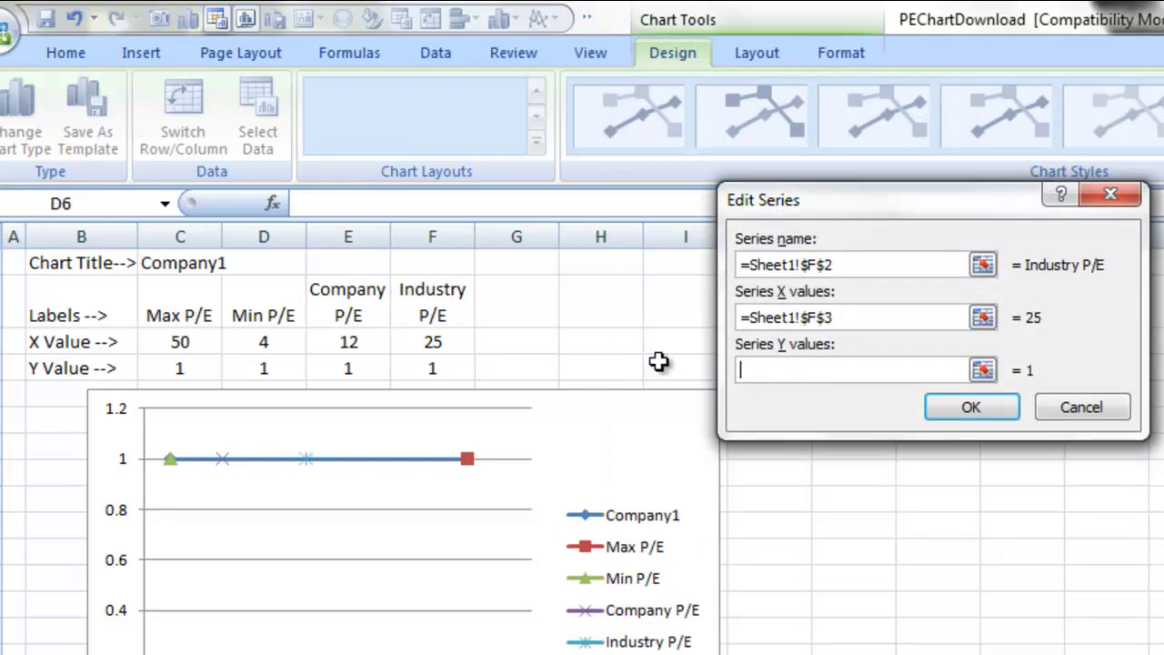
click(432, 368)
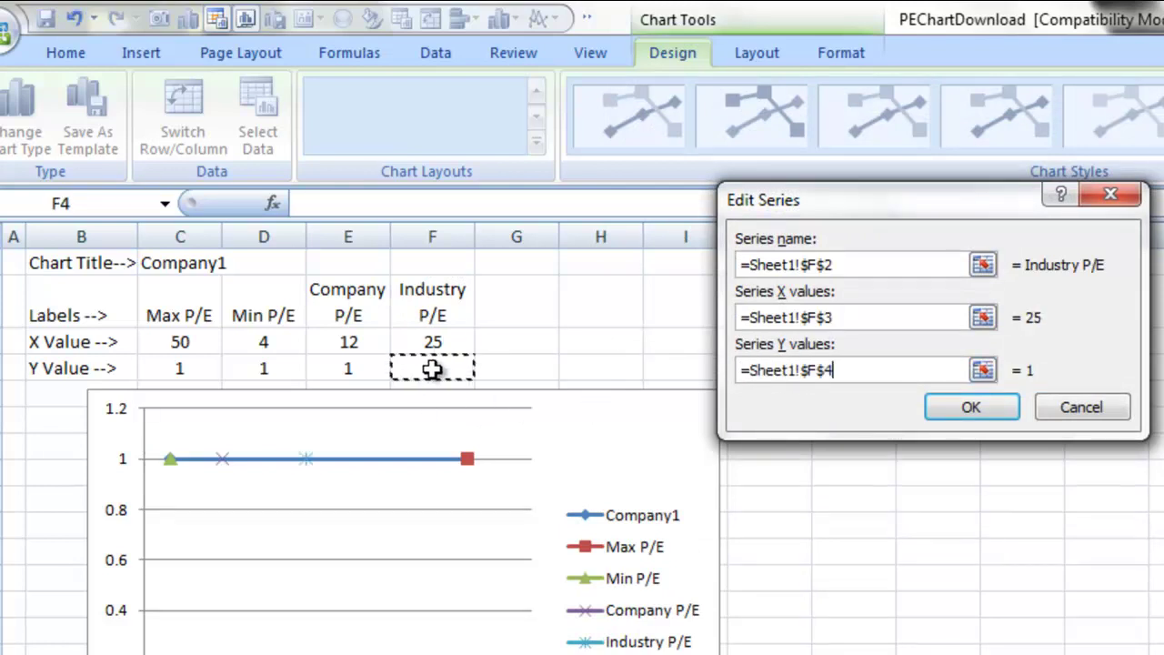
click(971, 411)
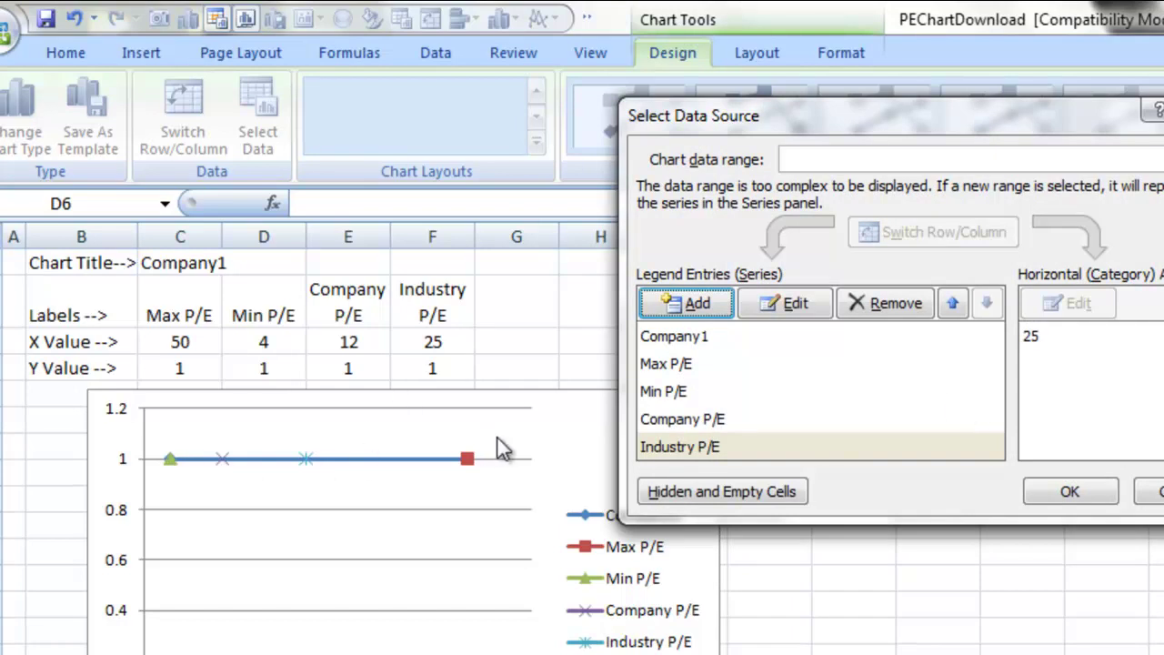
- Apply the five series to the chart and select a single Company1 data point
click(1052, 508)
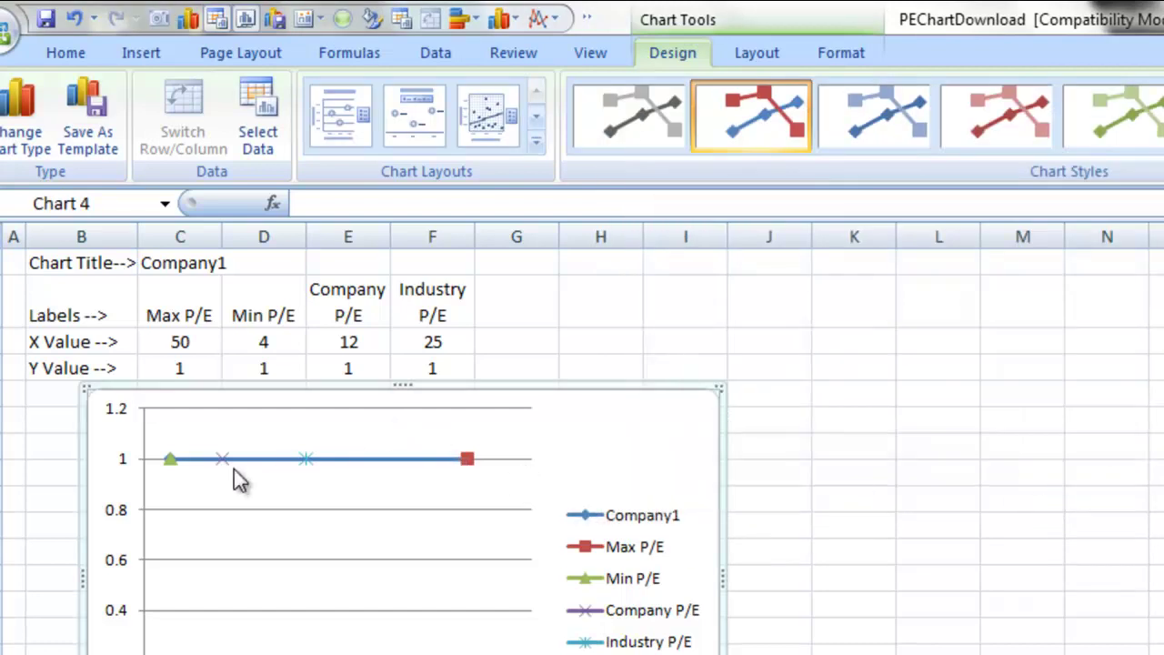
click(198, 463)
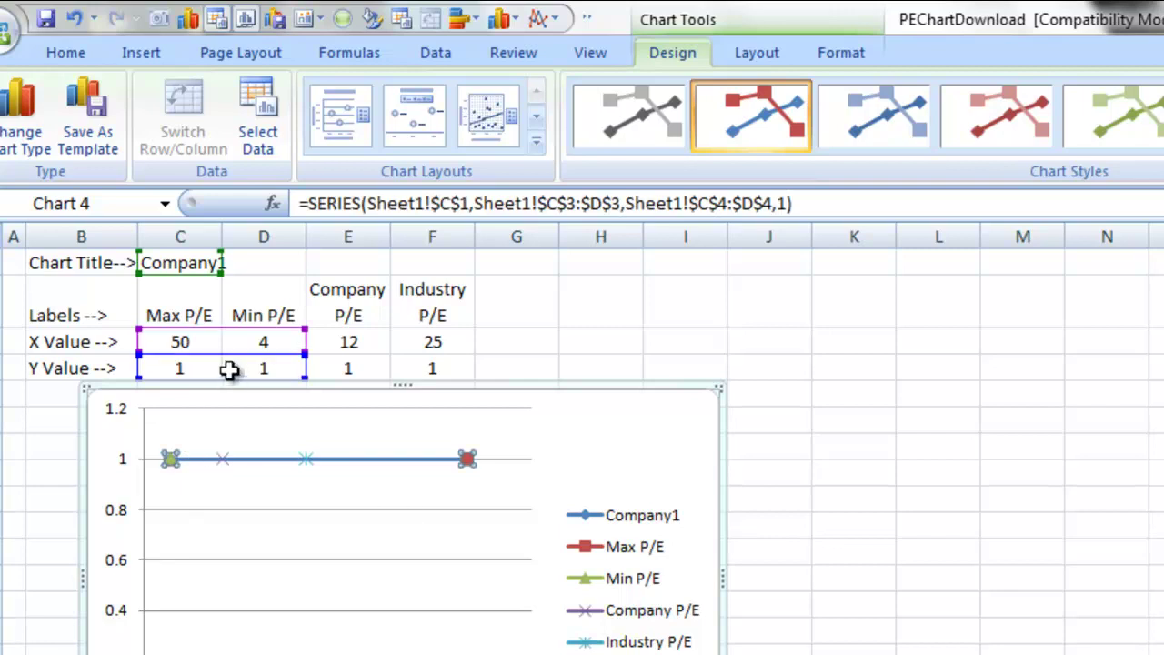
click(378, 466)
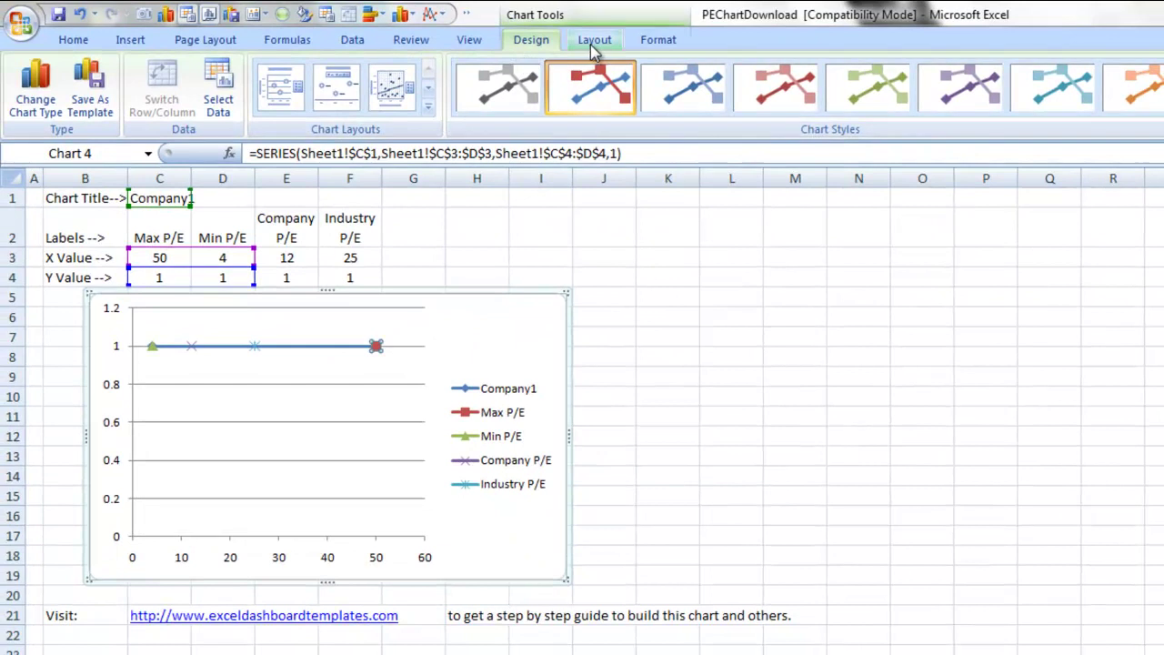
- Format the selected Company1 point with marker type None and a solid blue line
click(593, 45)
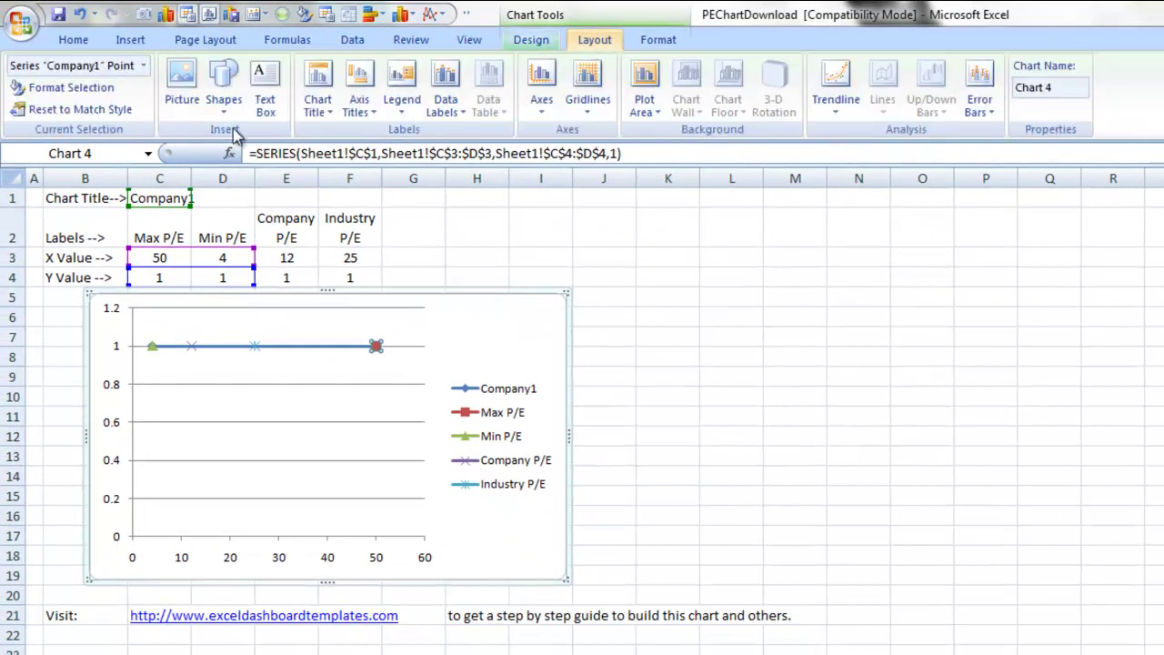
click(77, 90)
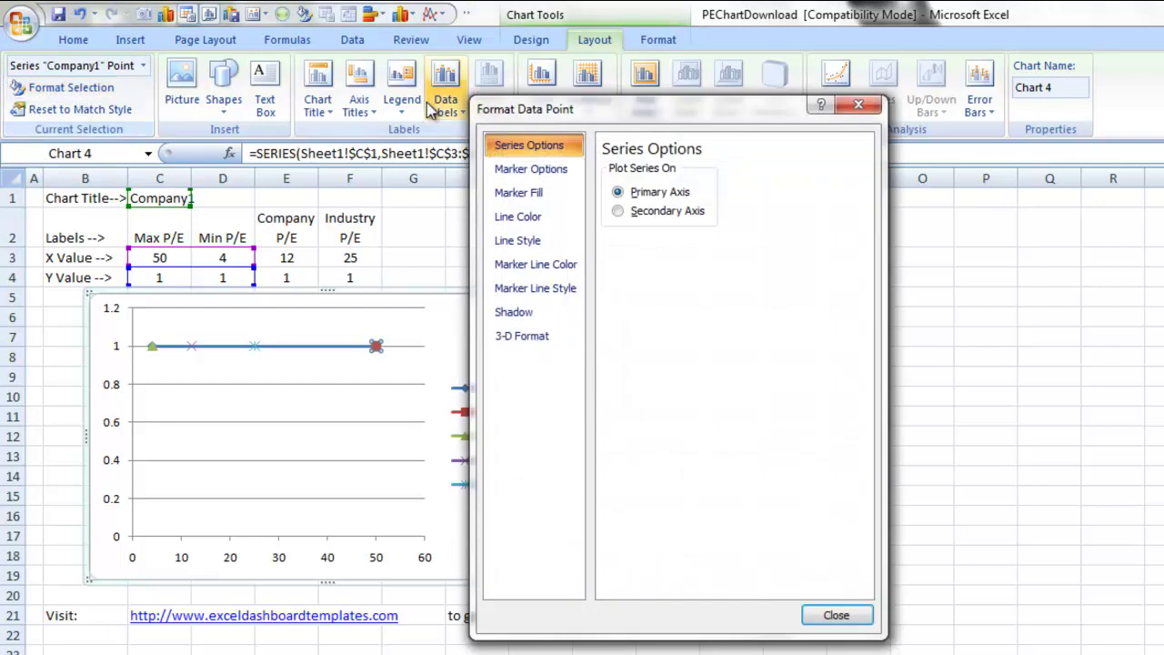
click(535, 181)
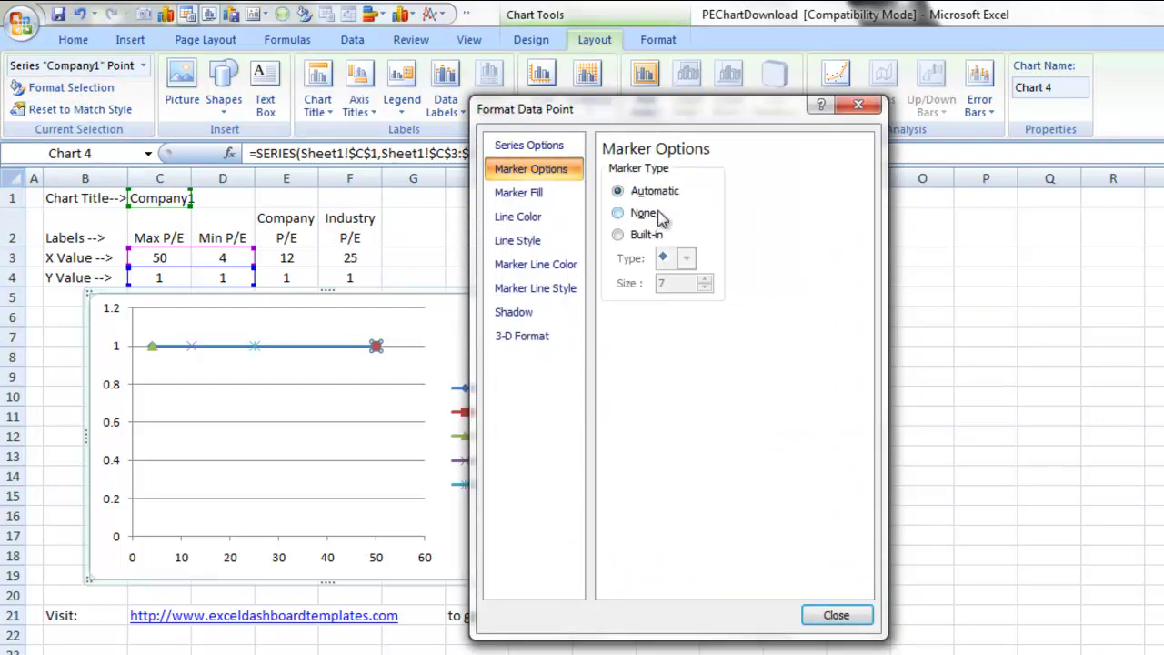
click(651, 219)
click(537, 222)
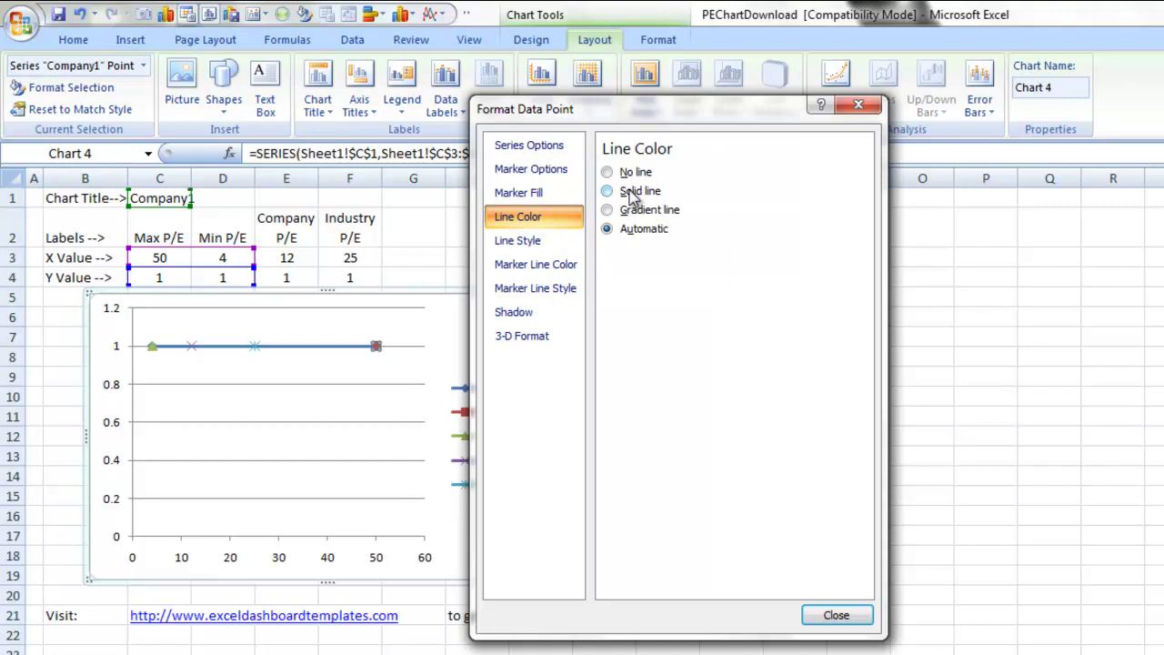
click(634, 195)
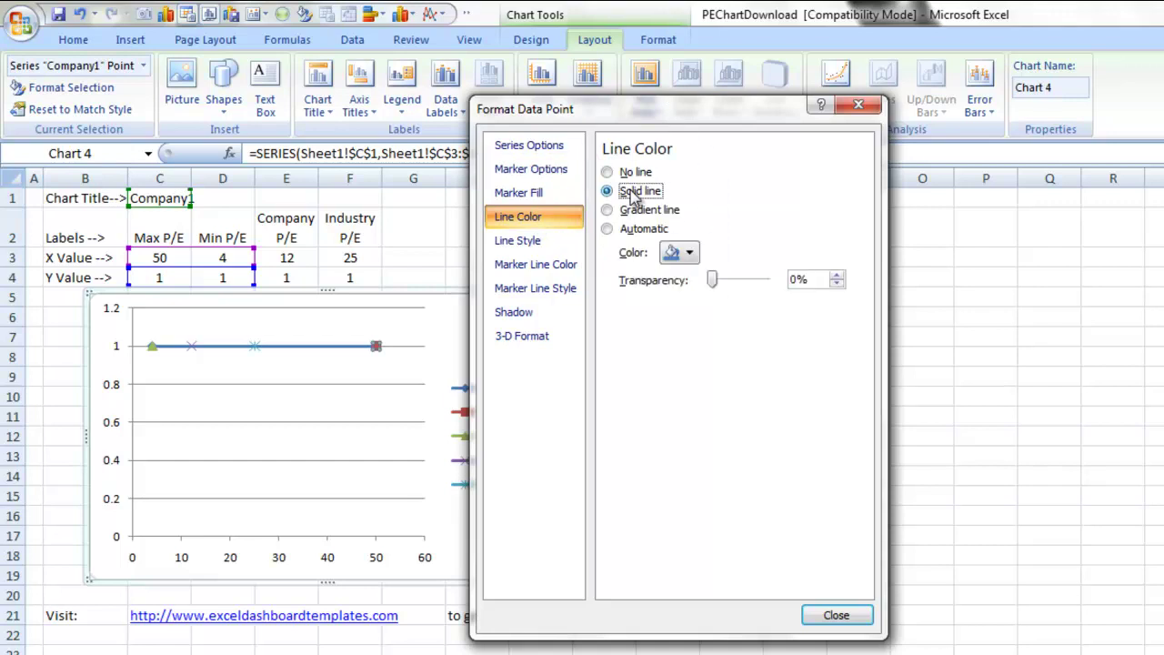
click(689, 255)
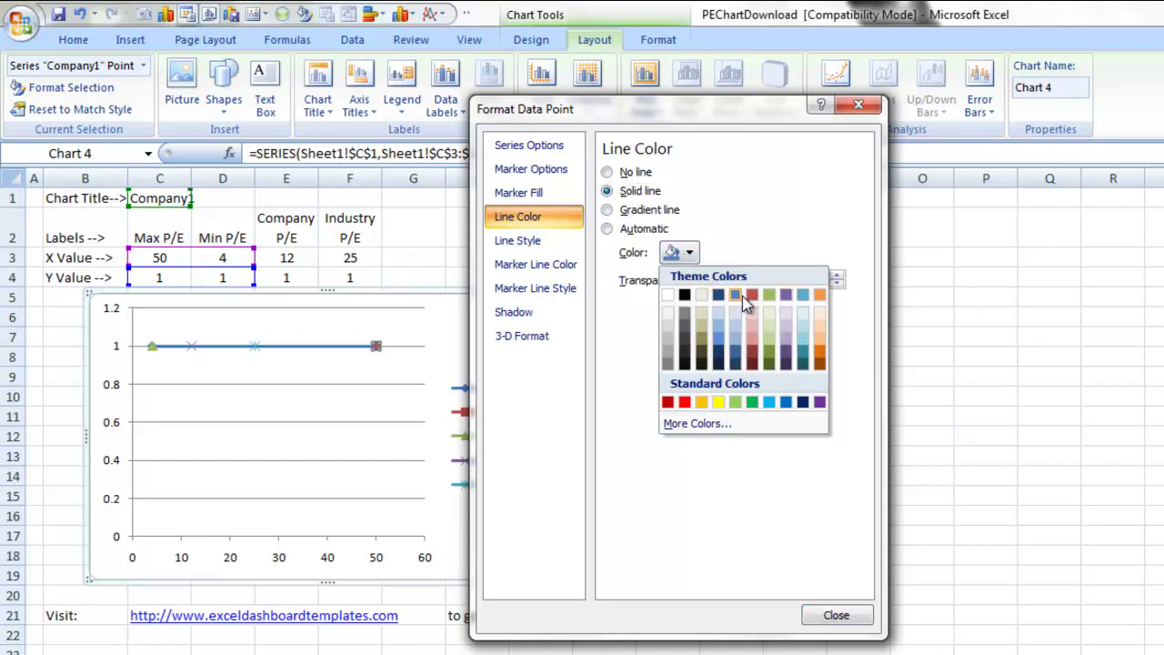
click(741, 296)
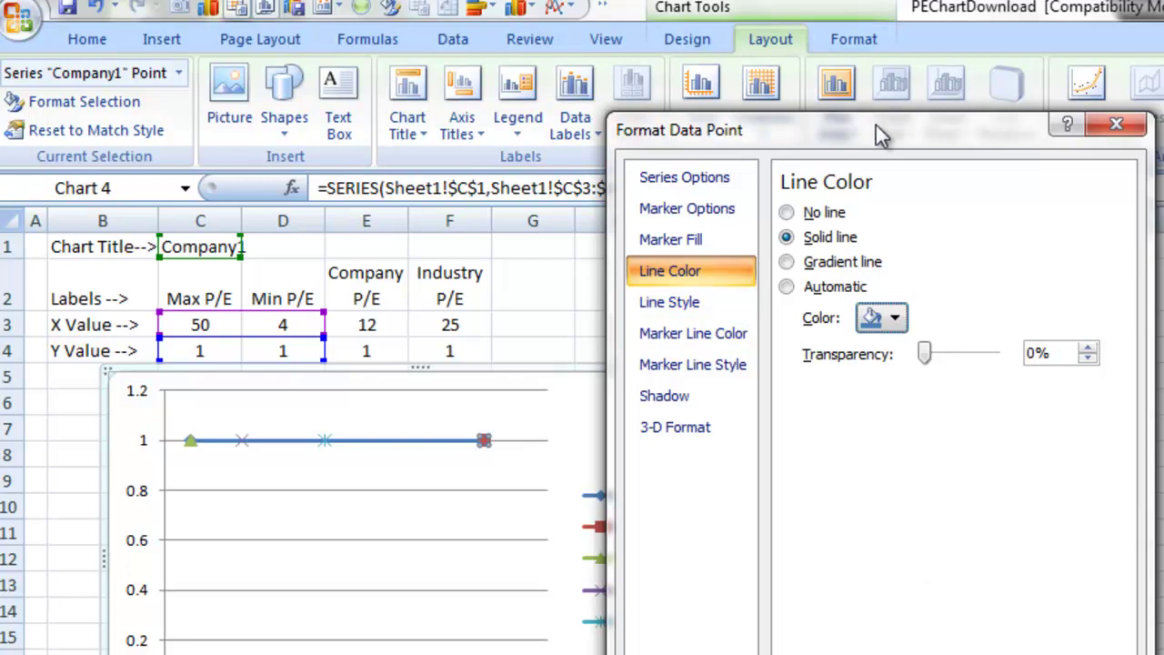
- Set the marker type of the Min P/E and Max P/E series to None
click(191, 441)
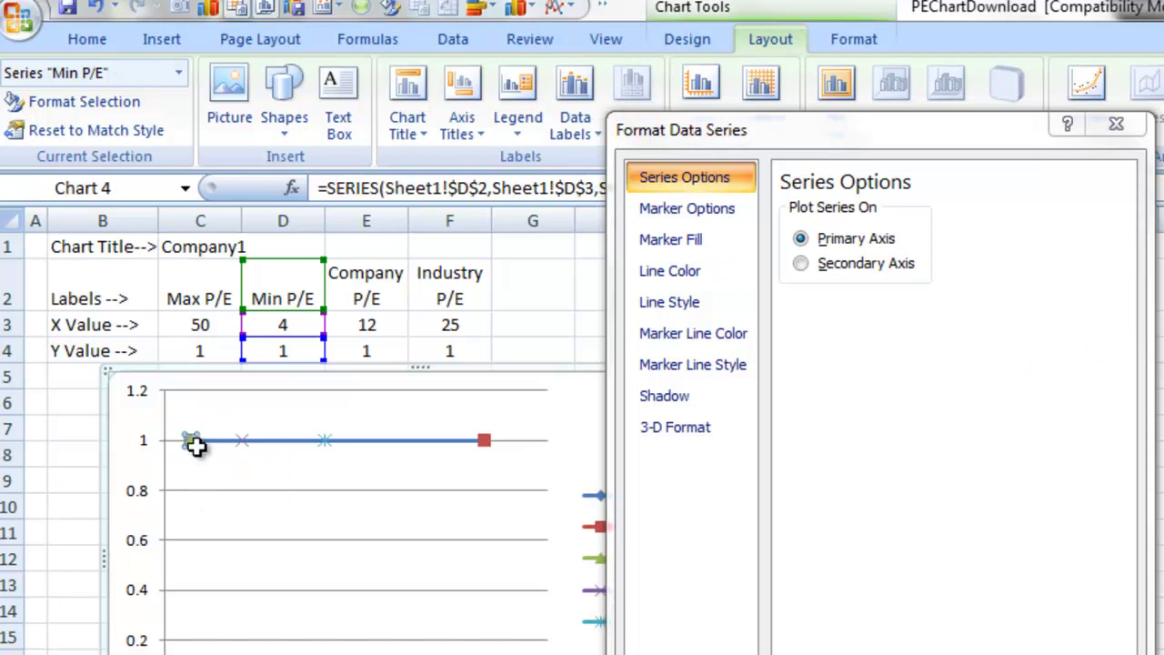
click(195, 445)
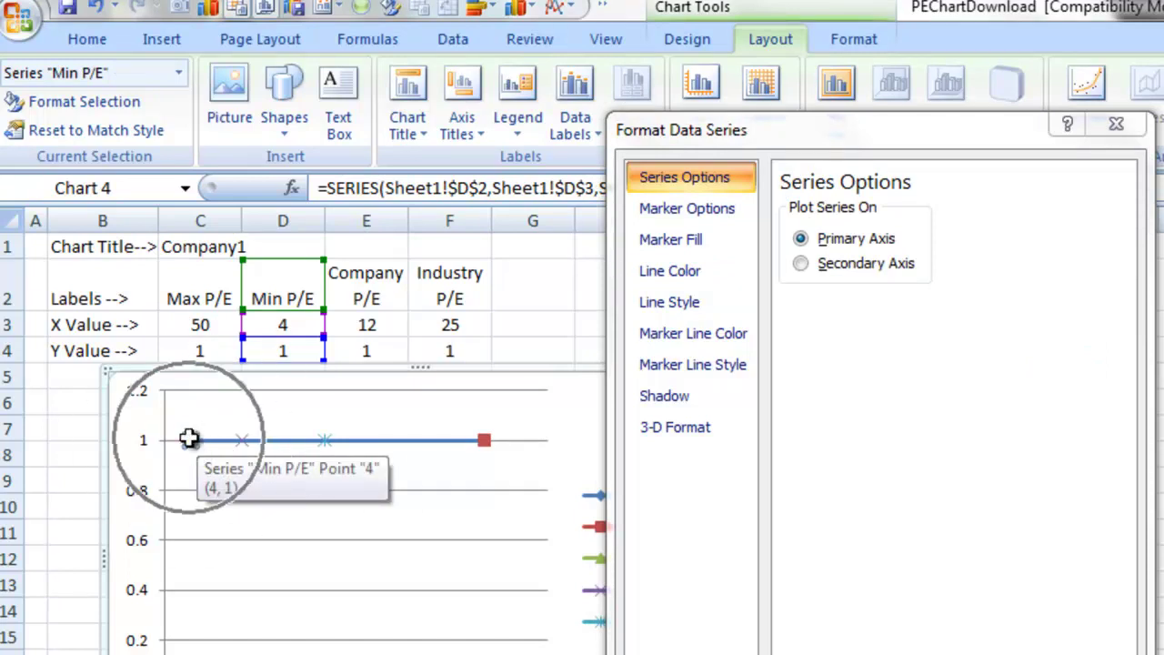
click(711, 208)
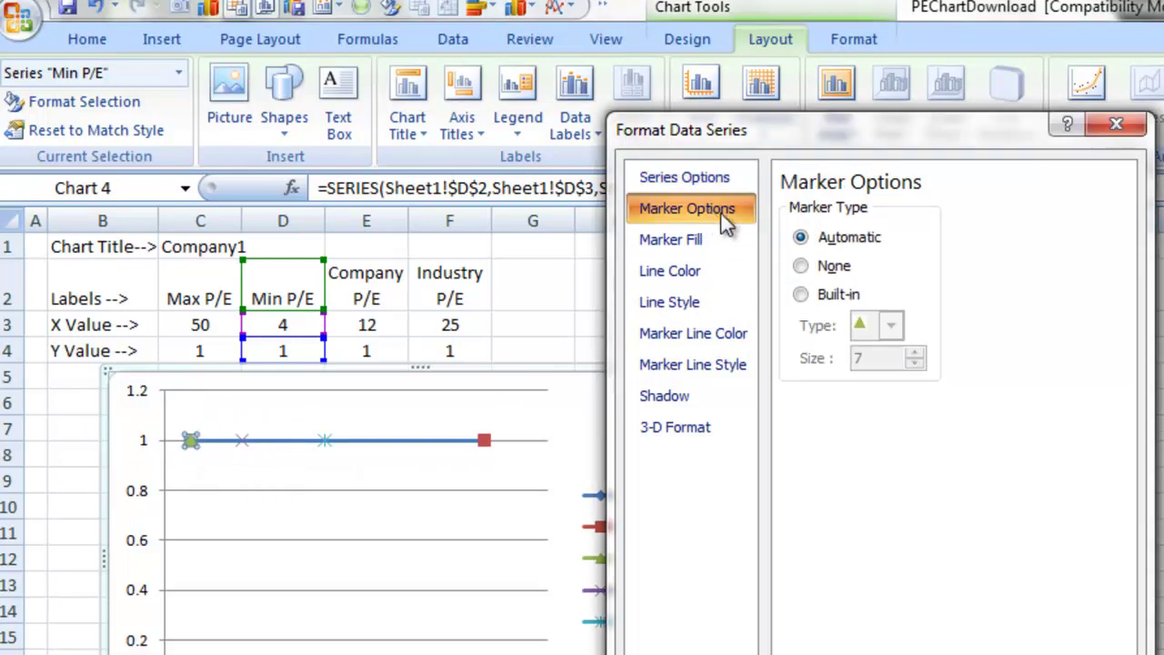
click(804, 294)
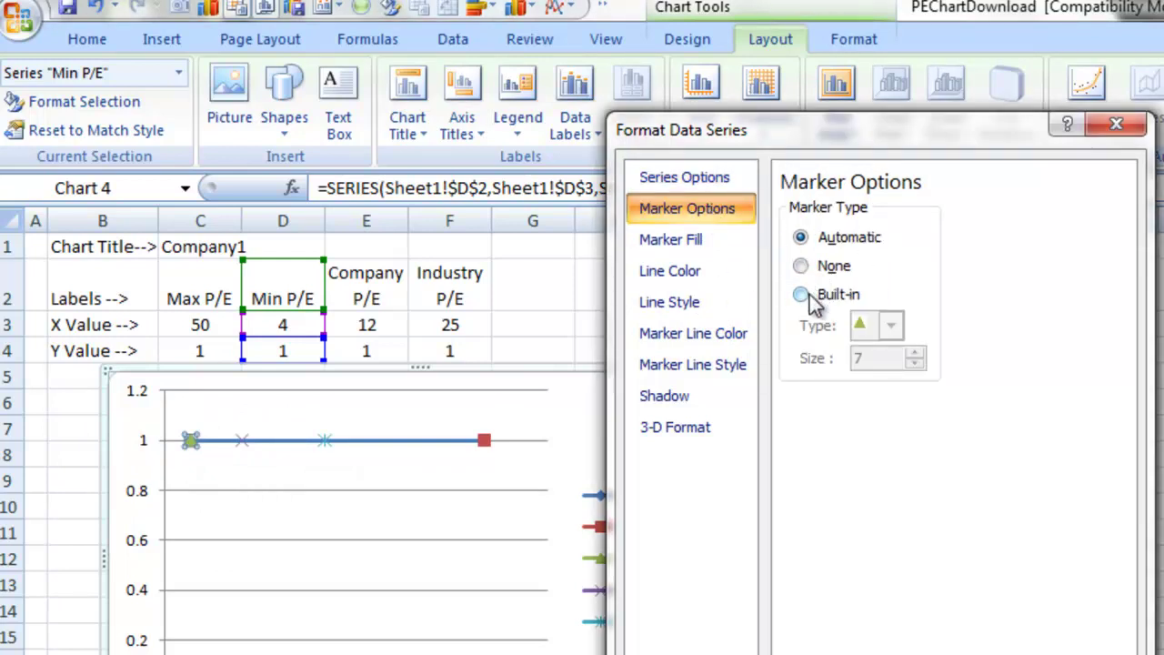
click(890, 325)
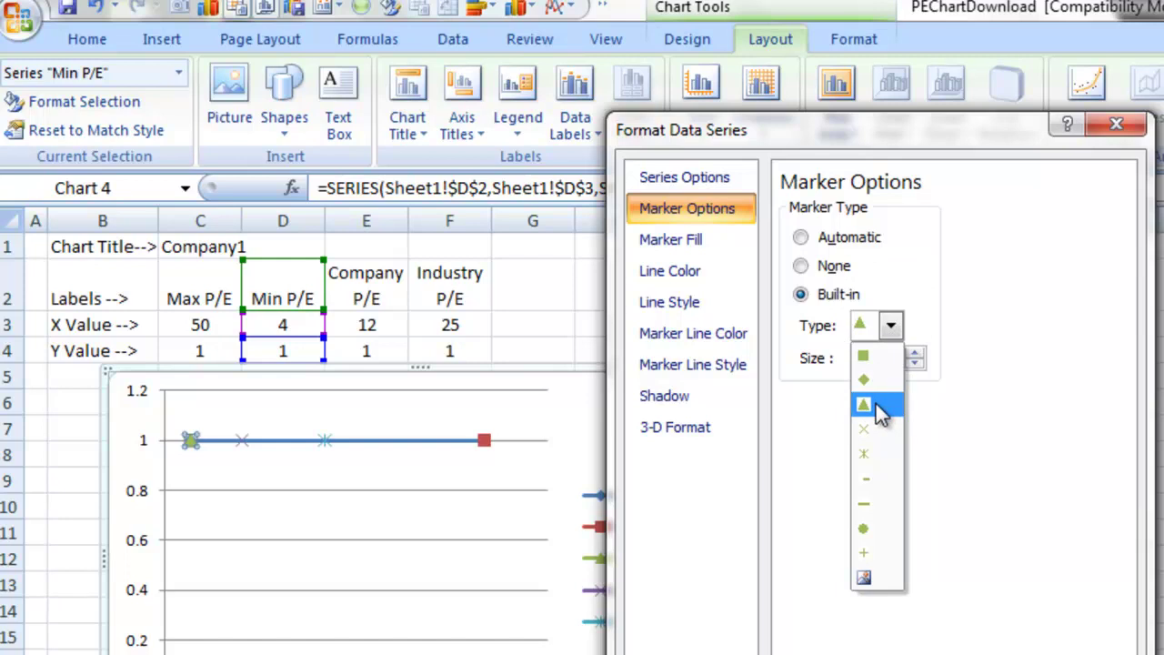
click(823, 266)
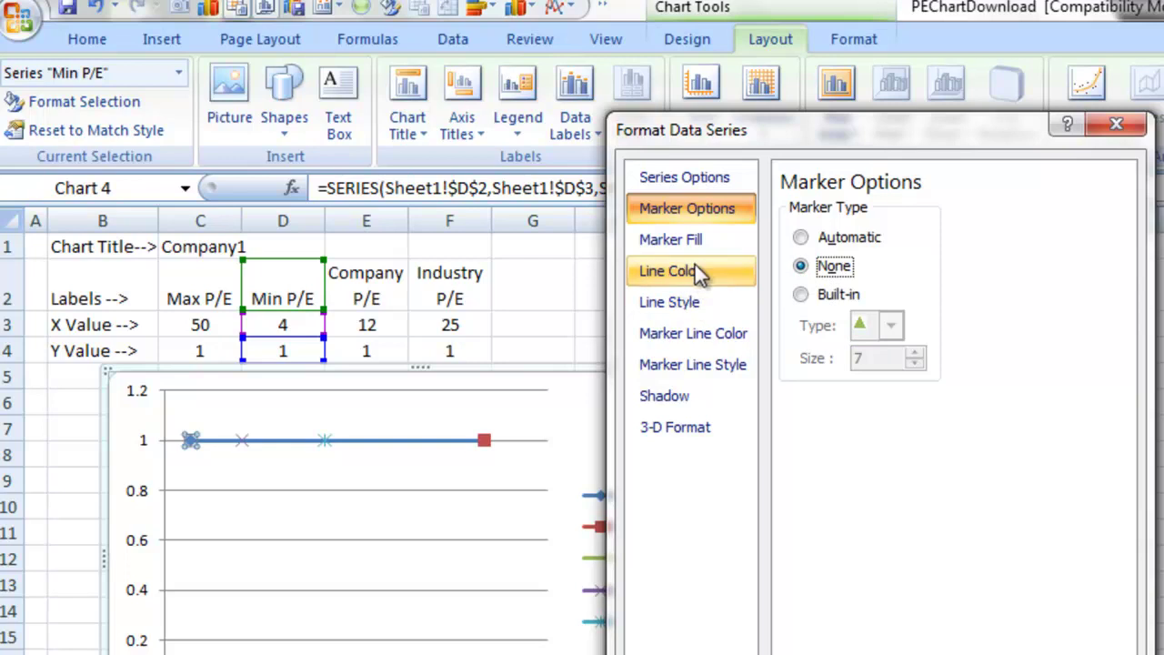
click(484, 442)
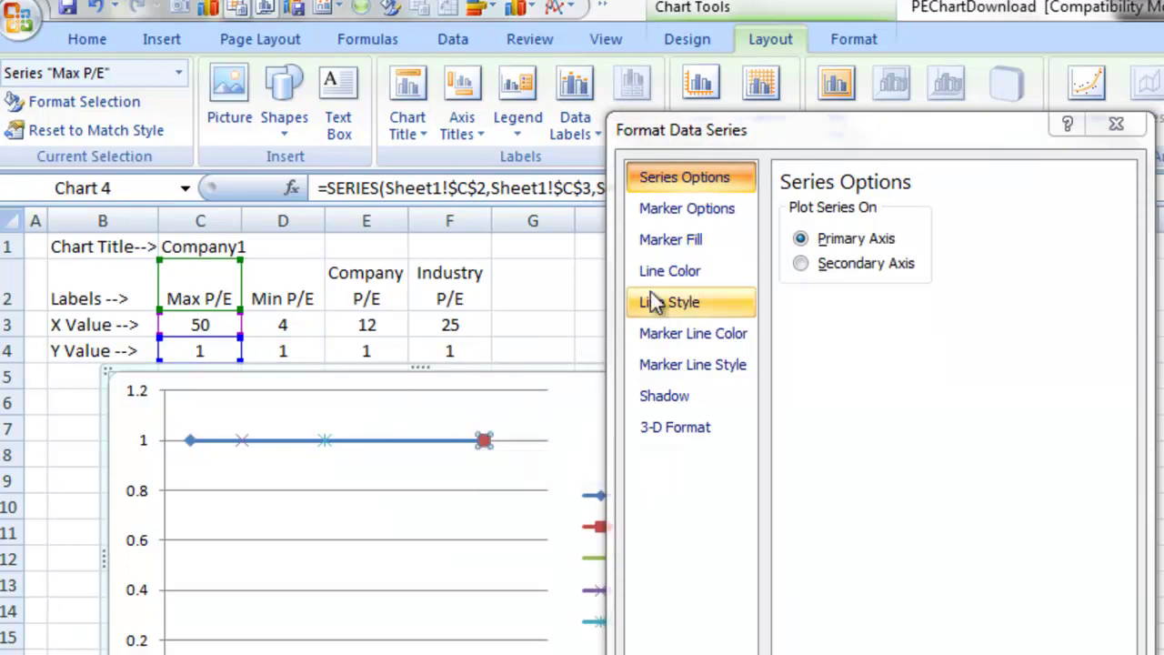
click(689, 226)
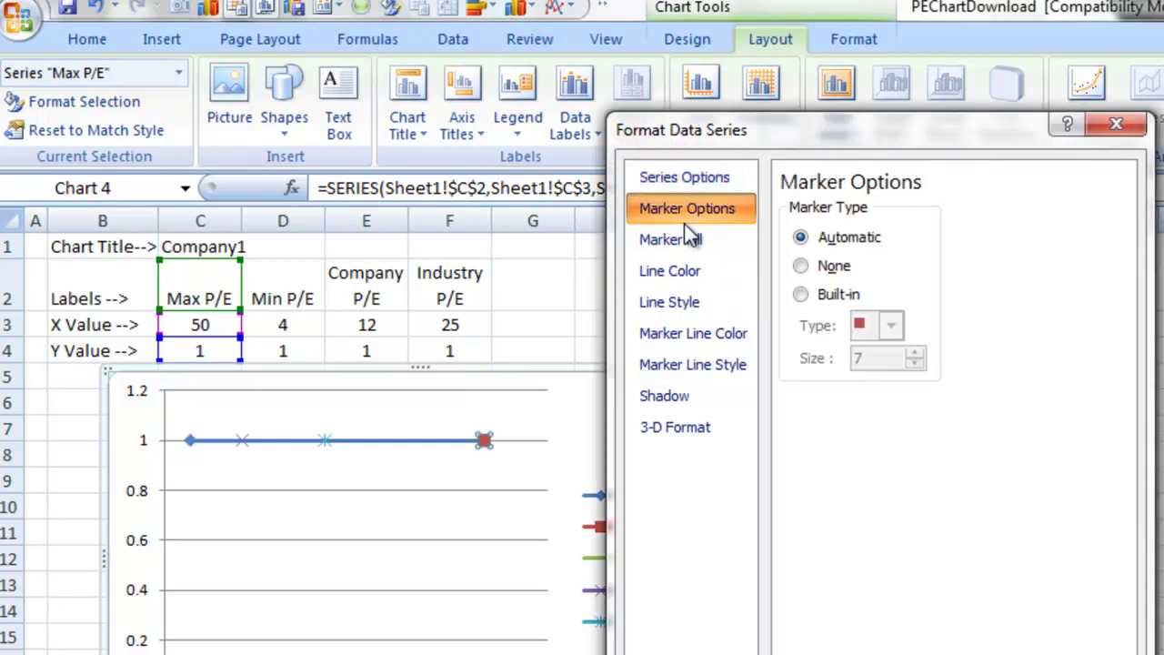
click(824, 268)
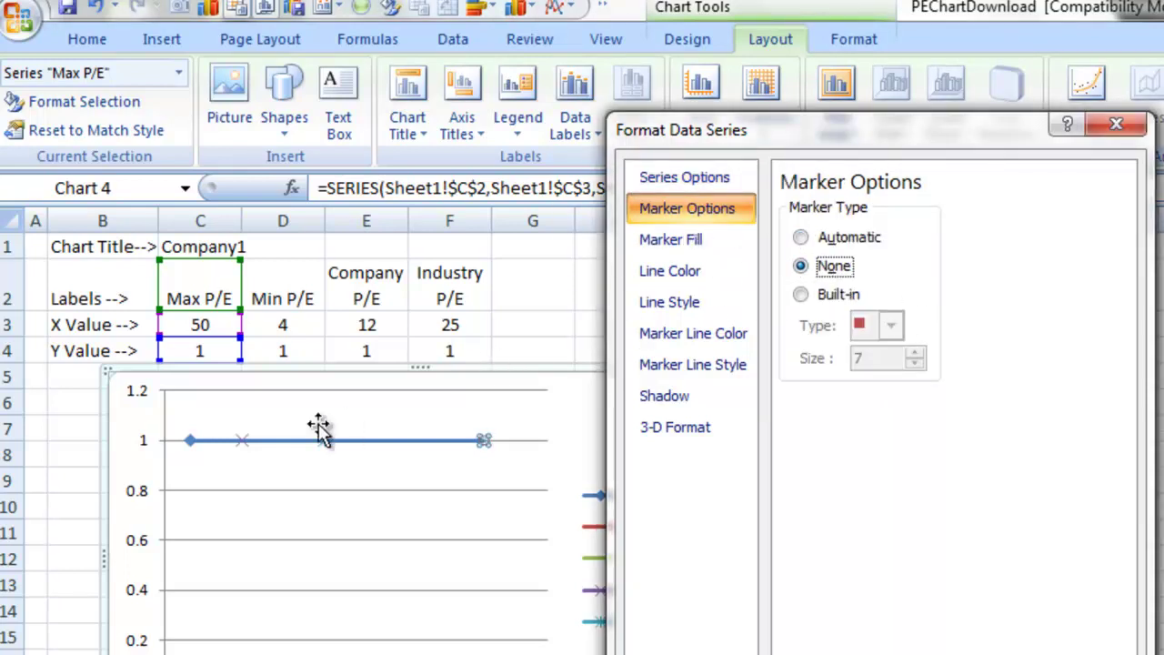
- Give Company P/E a built-in triangle marker with a solid blue fill
click(241, 442)
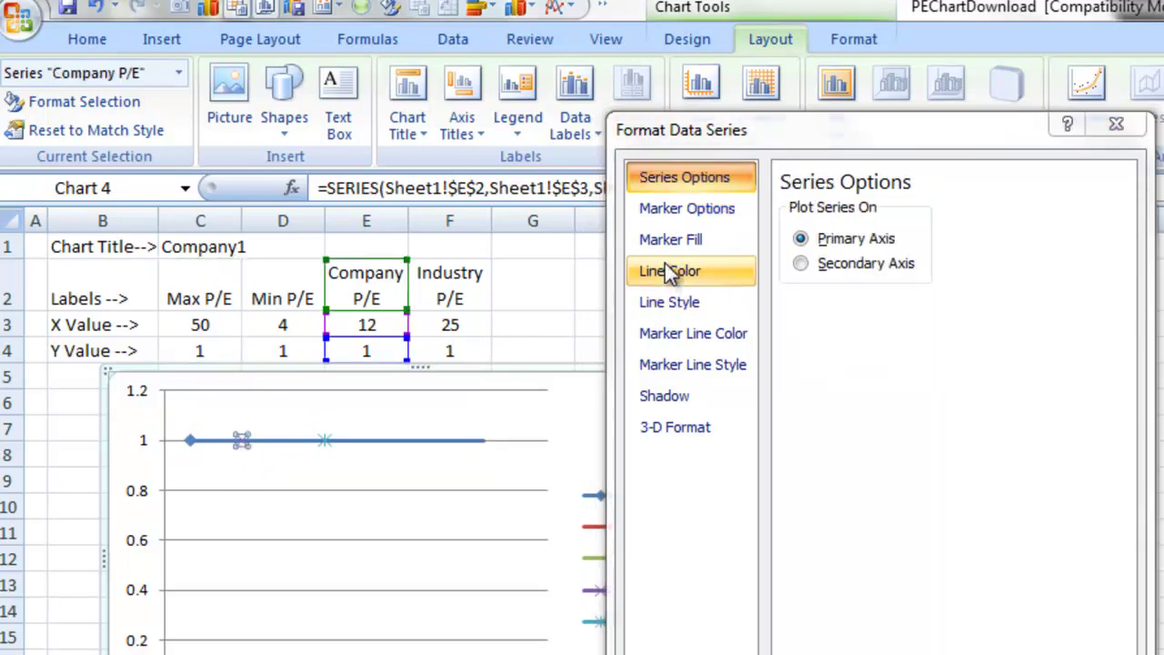
click(690, 211)
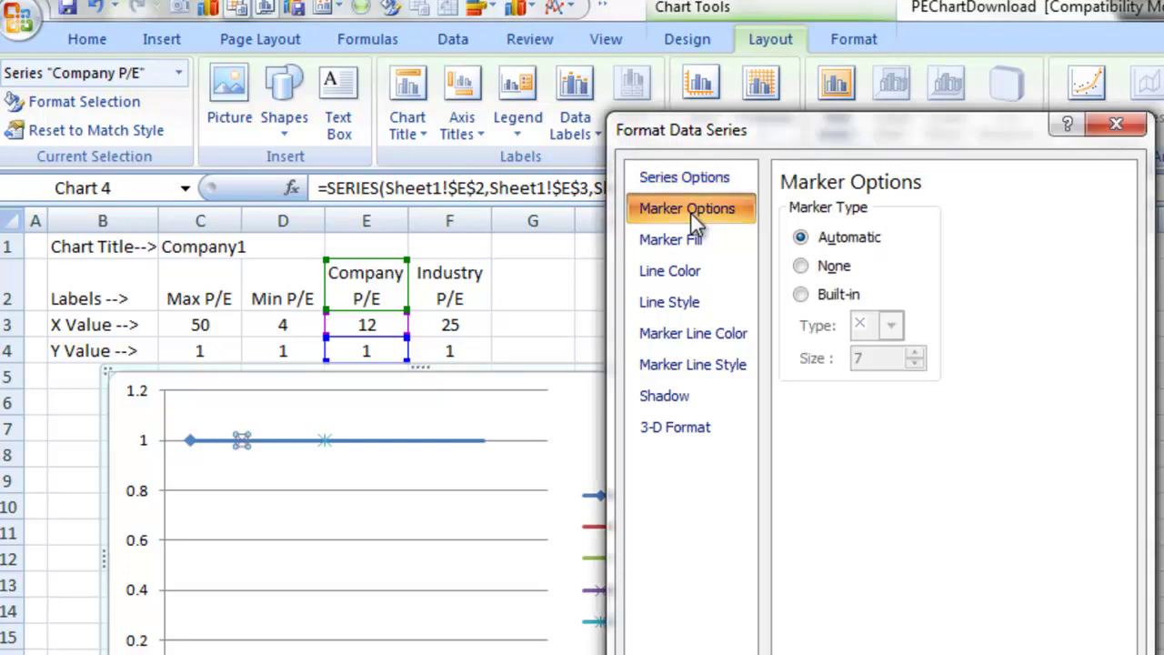
click(802, 294)
click(889, 325)
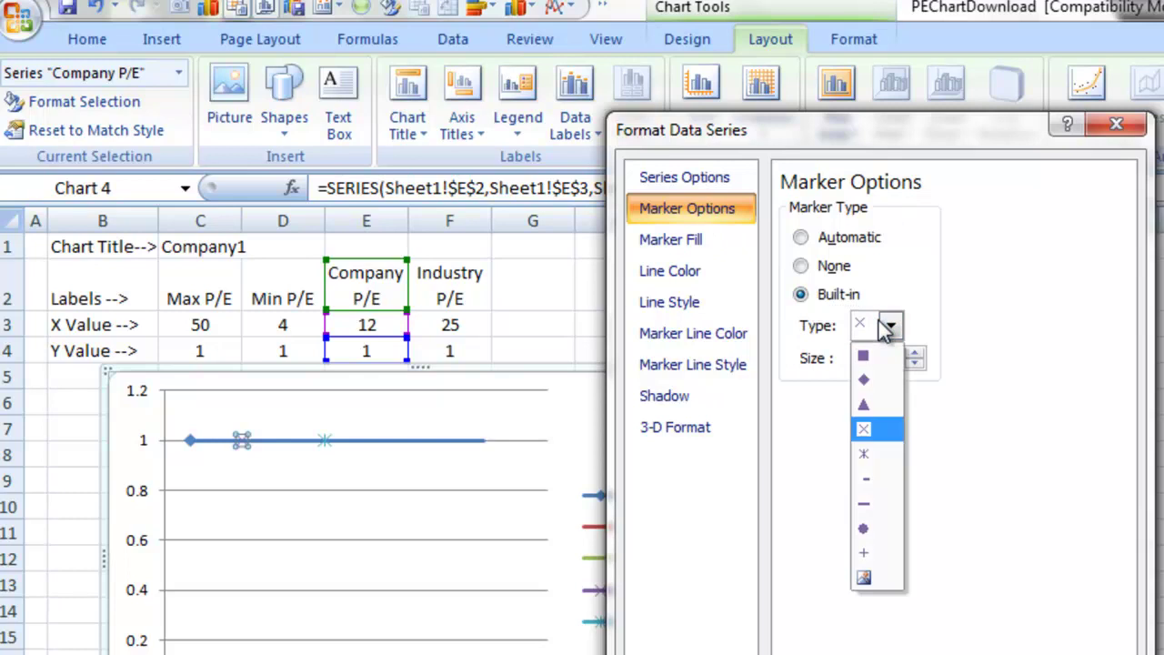
click(875, 405)
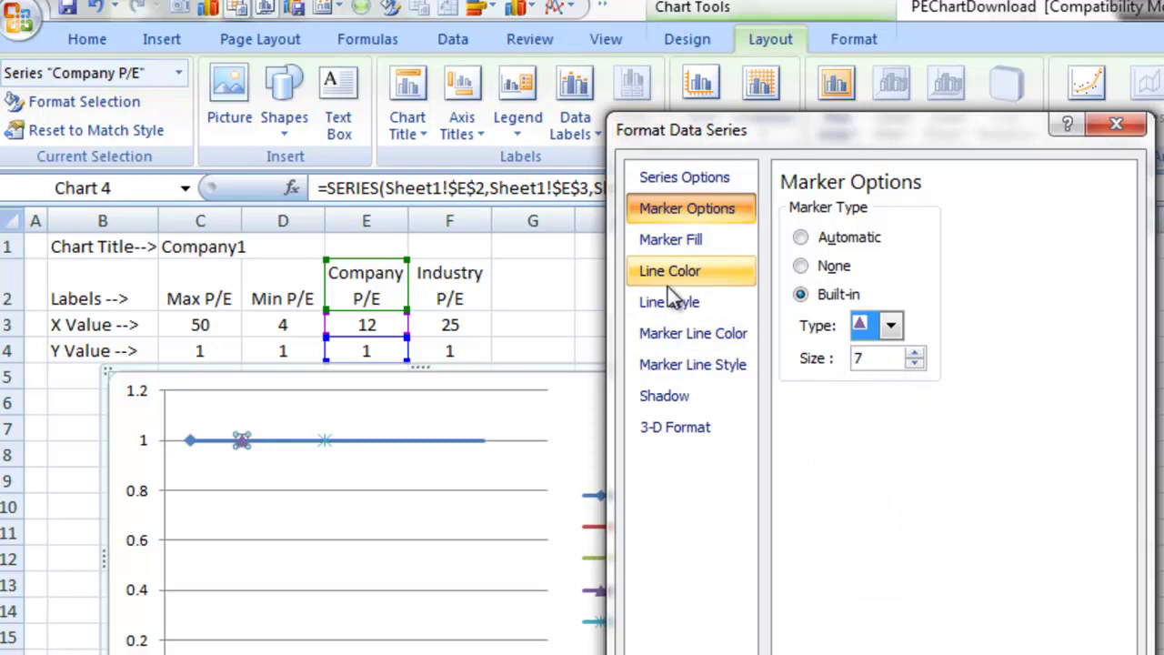
click(711, 243)
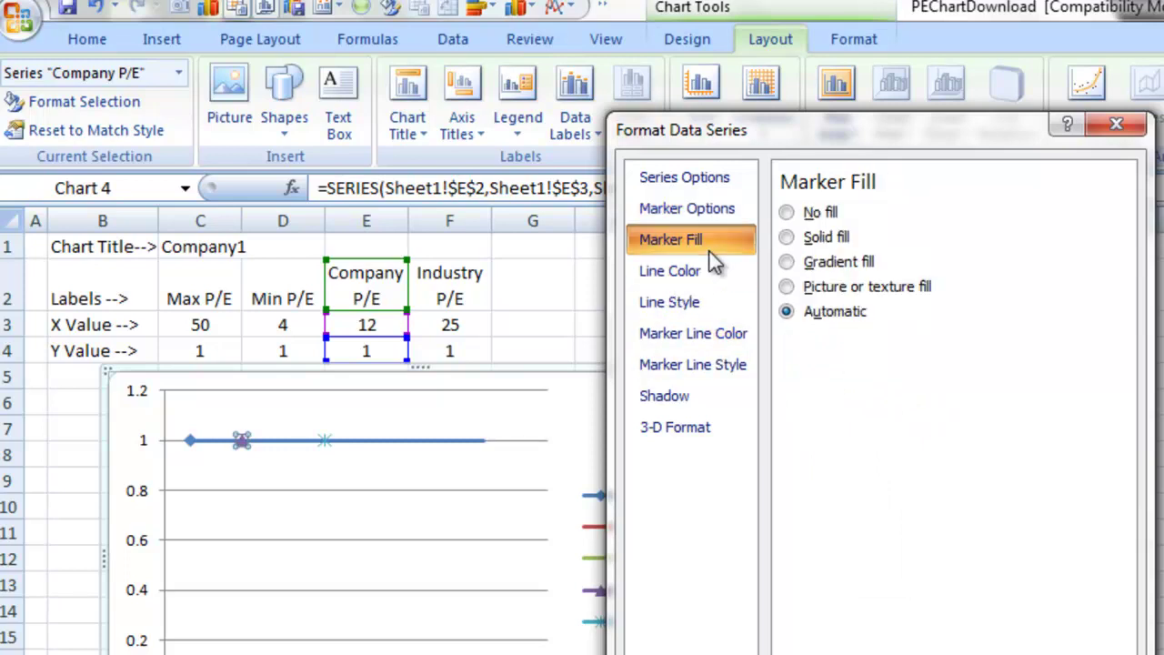
click(790, 237)
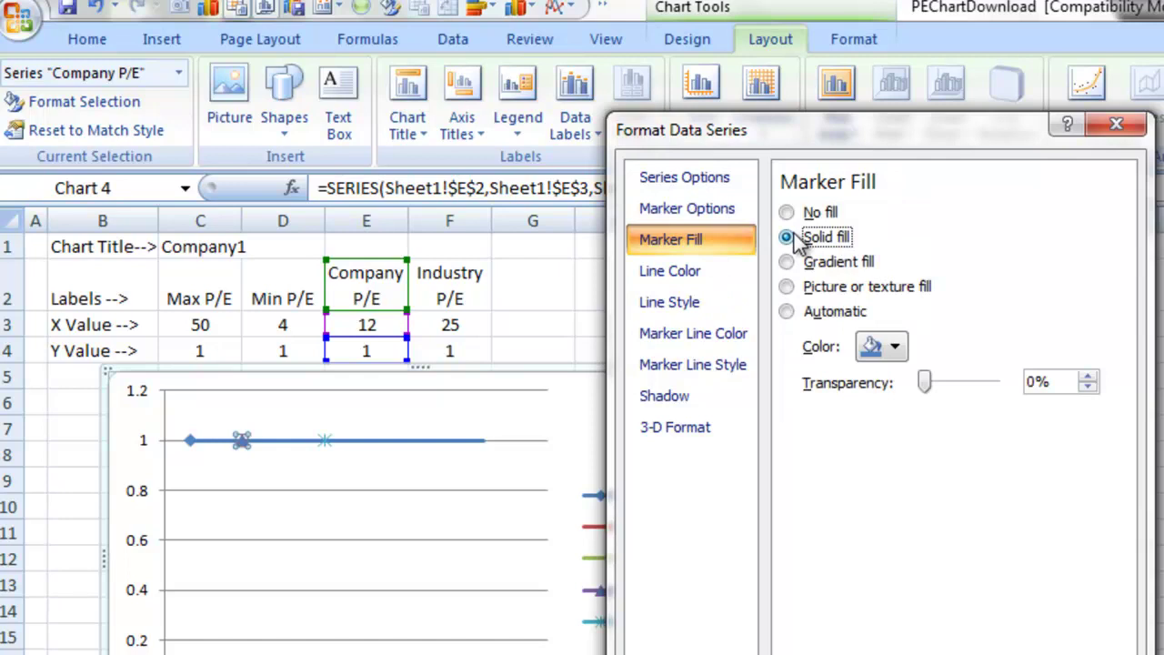
click(884, 352)
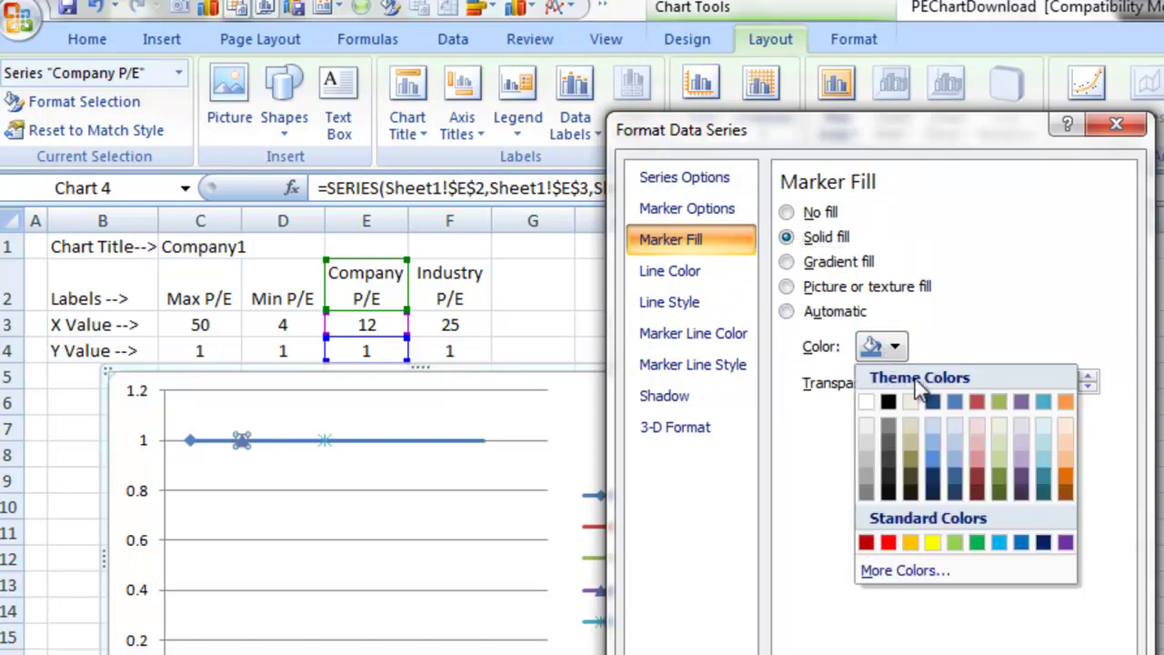
click(957, 404)
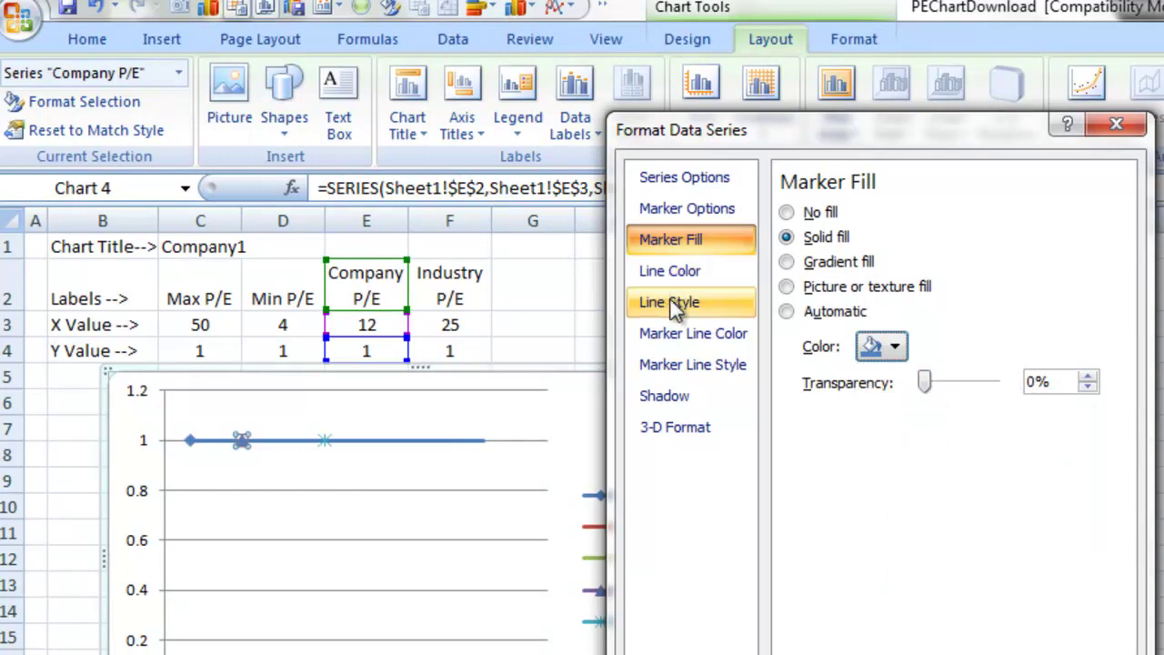
- Give the Company P/E triangle marker a solid dark blue outline
click(673, 334)
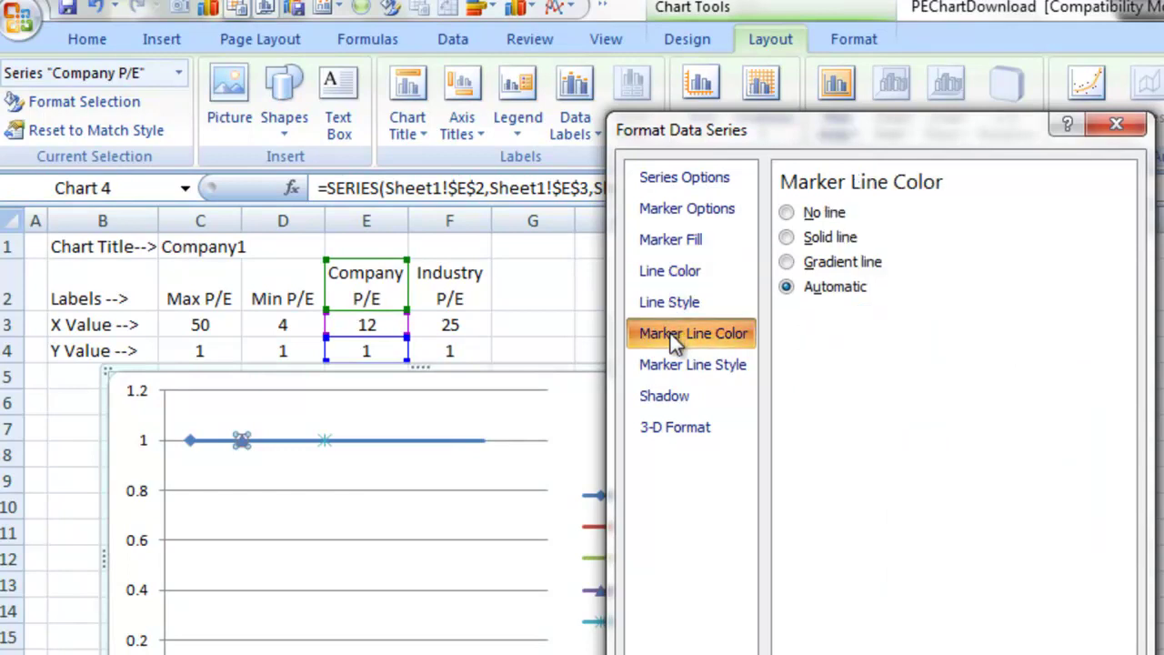
click(819, 242)
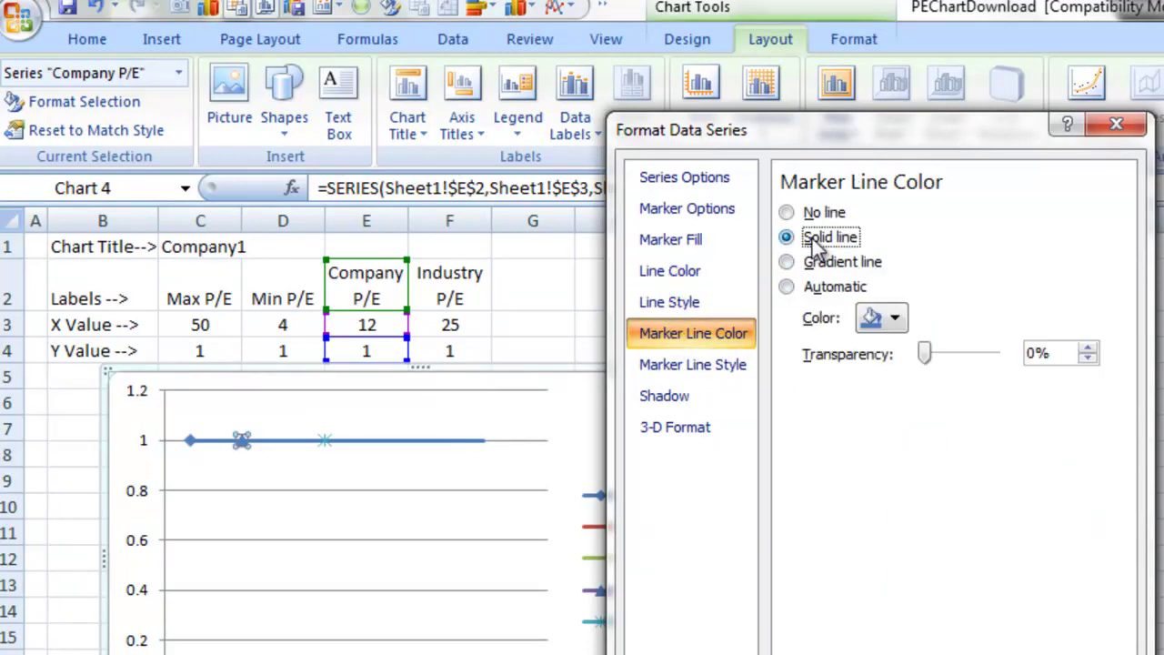
click(895, 318)
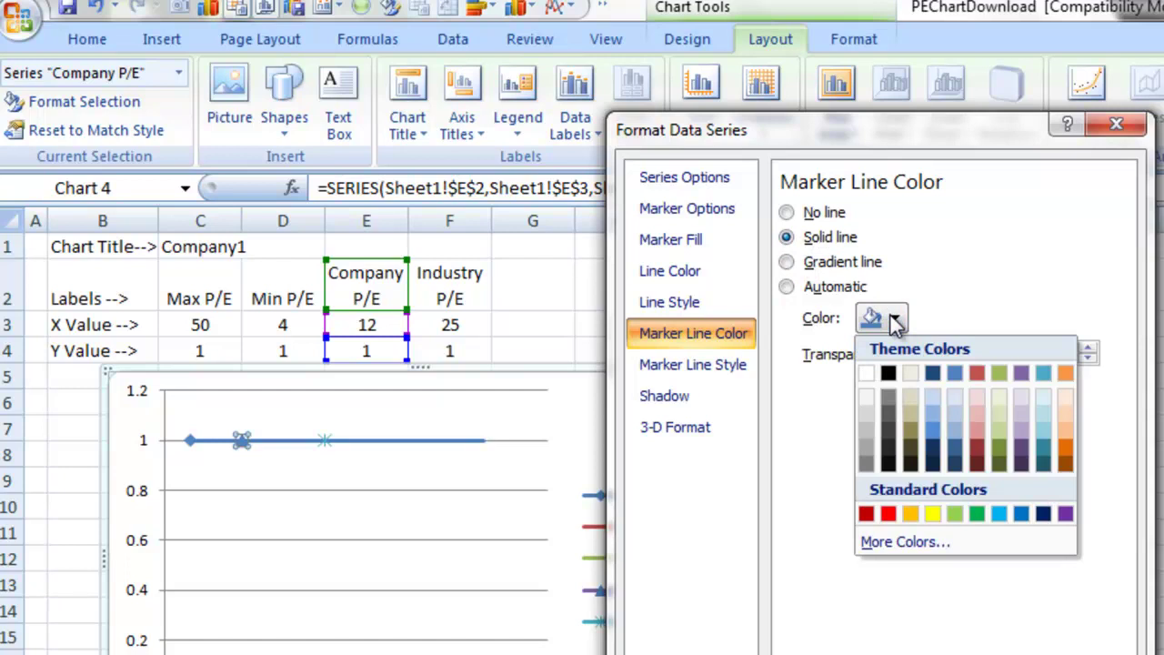
click(934, 371)
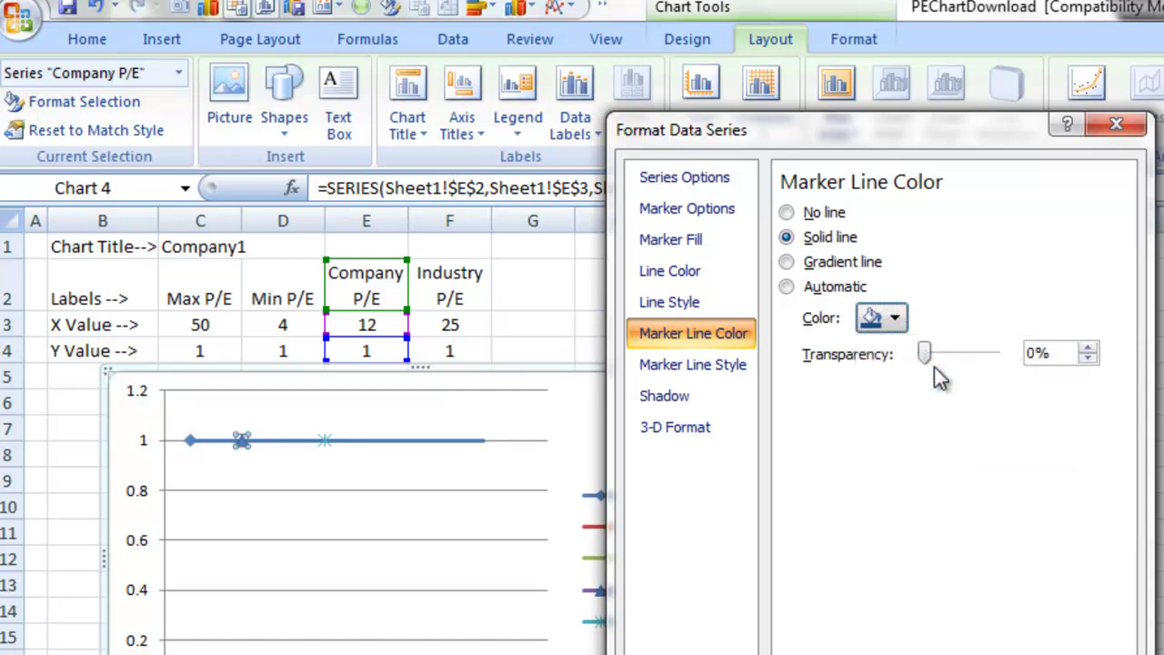
click(325, 445)
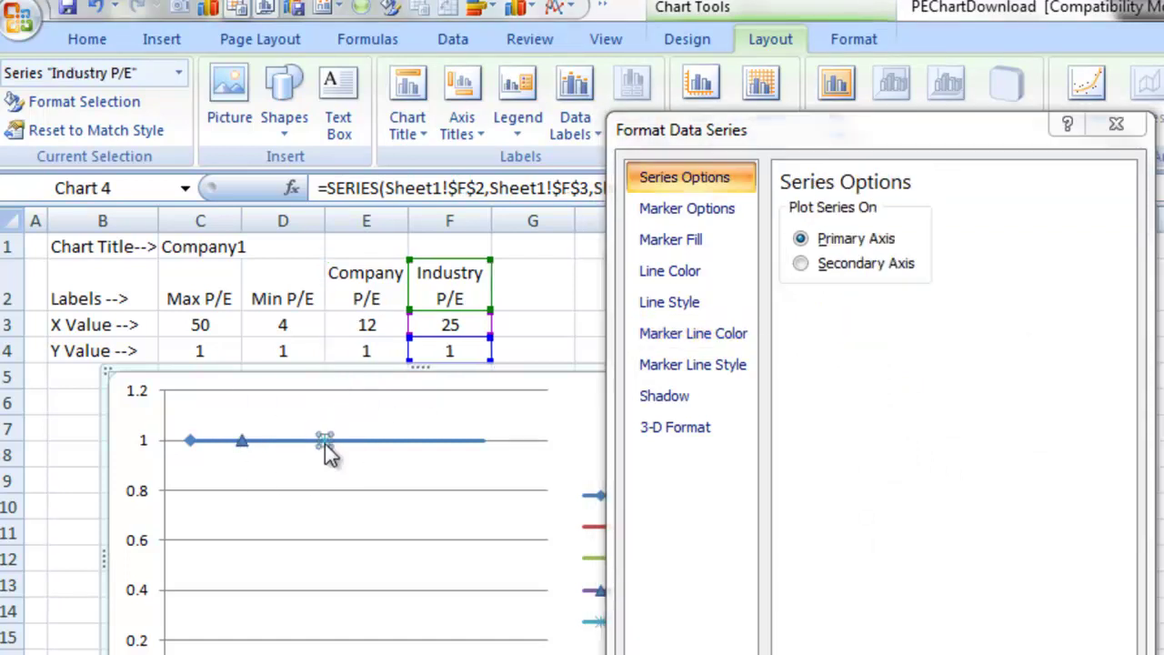
- Give Industry P/E a built-in square marker with a solid colour fill
click(699, 221)
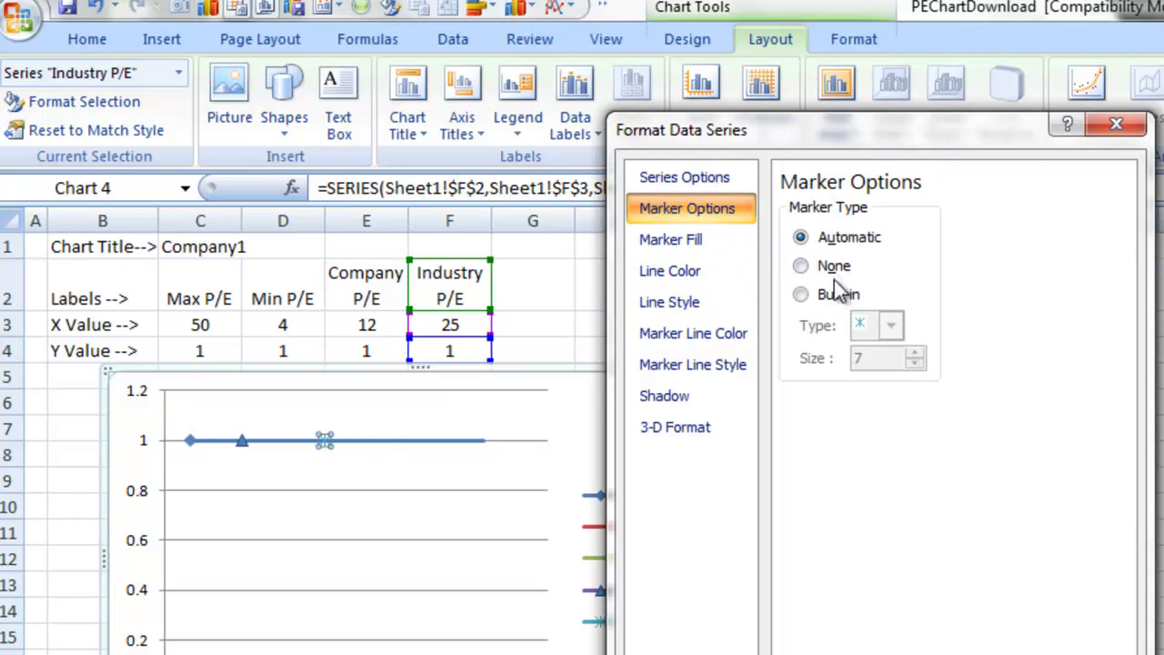
click(841, 294)
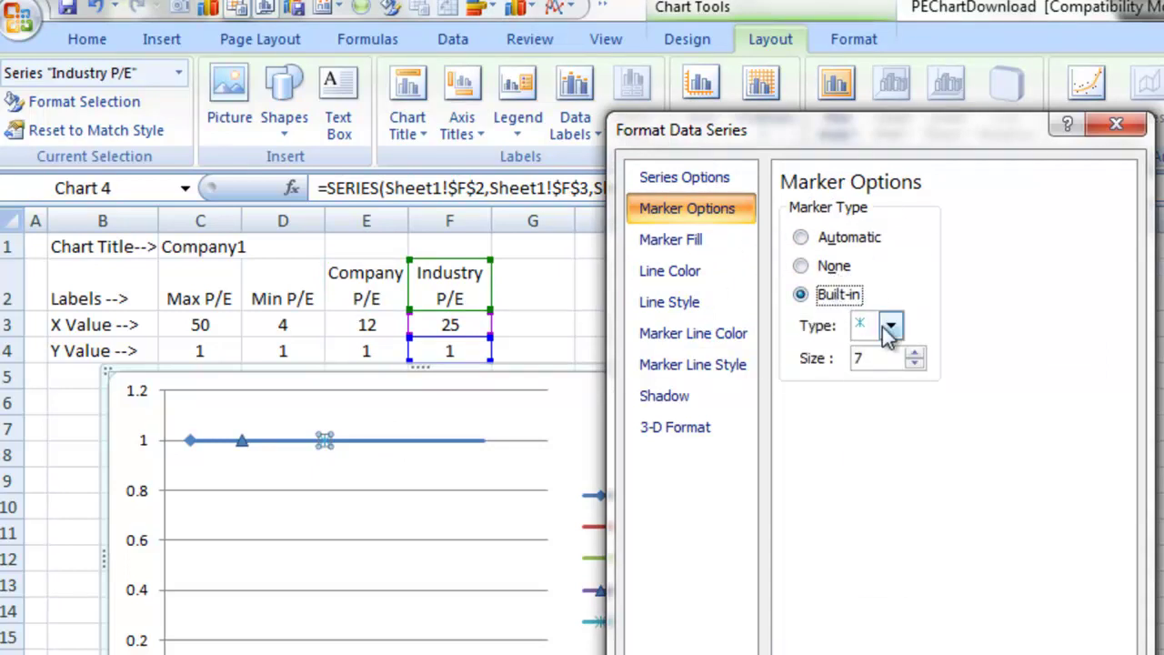
click(890, 328)
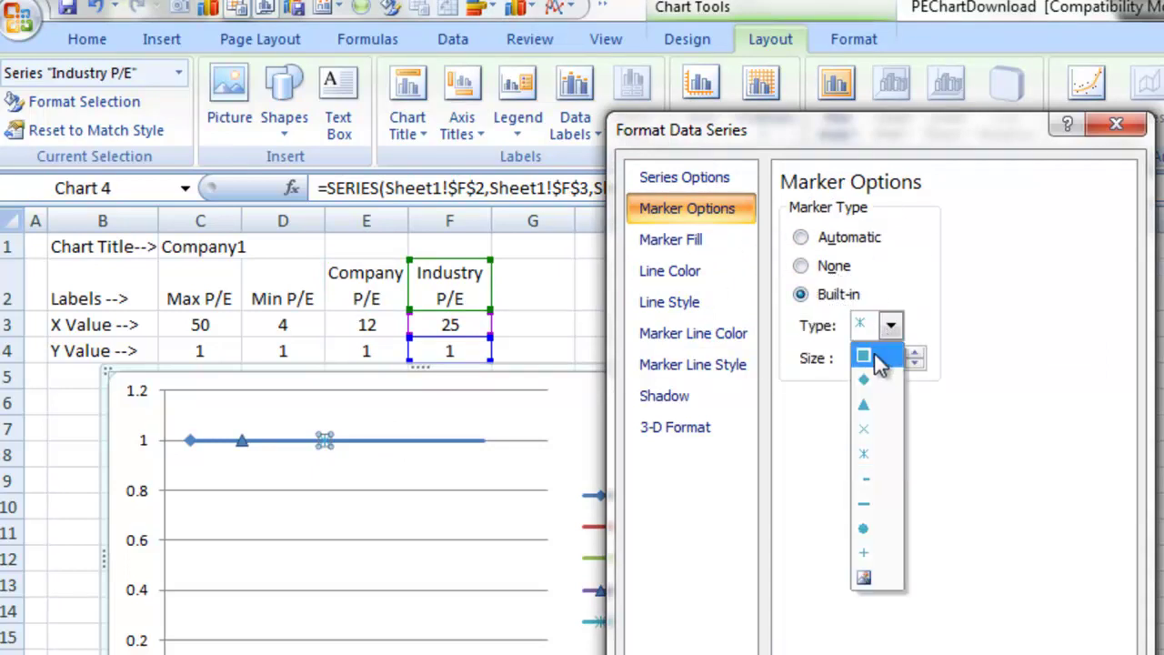
click(864, 356)
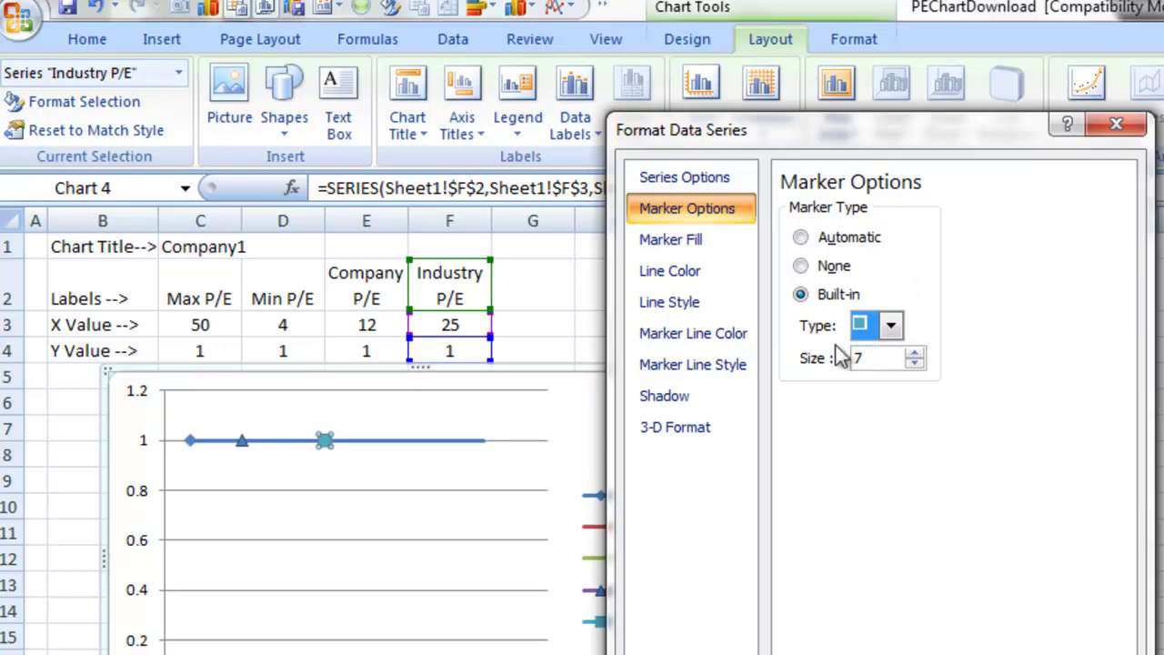
click(717, 243)
click(788, 237)
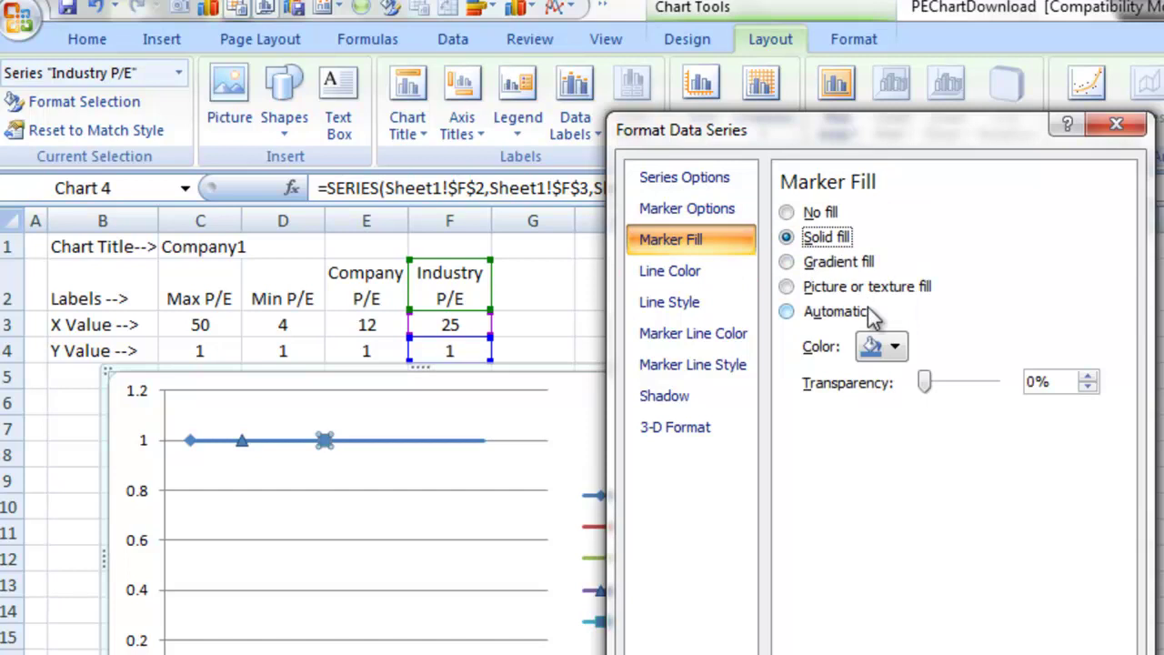
click(880, 347)
click(957, 401)
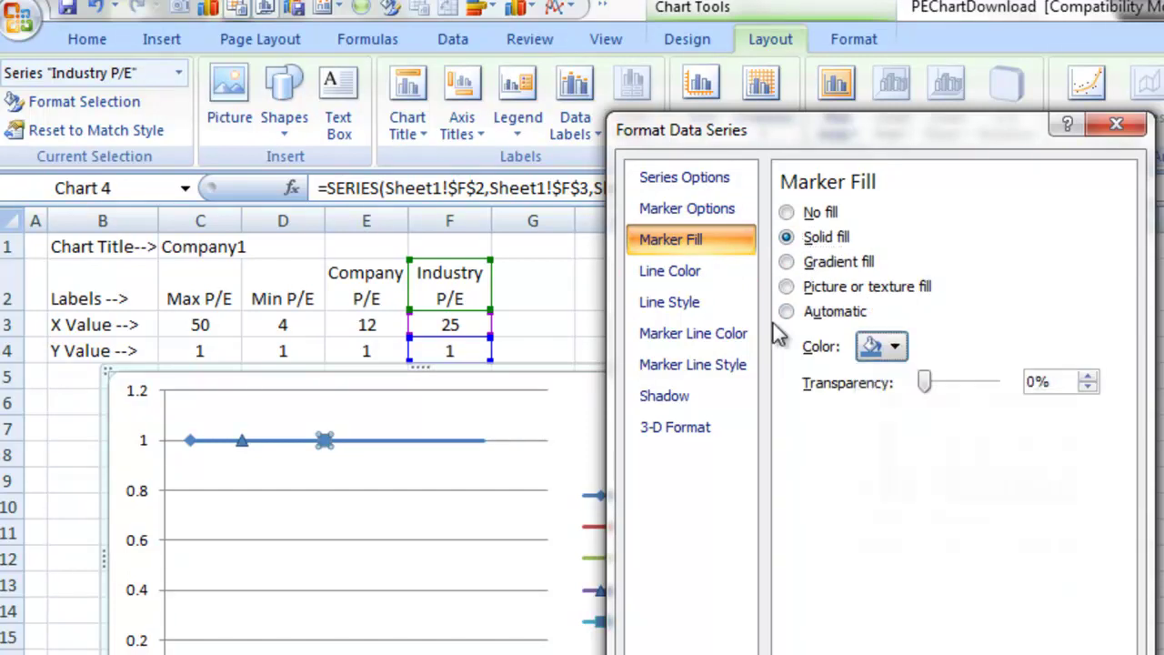
- Give the Industry P/E square marker a solid dark blue outline
click(689, 332)
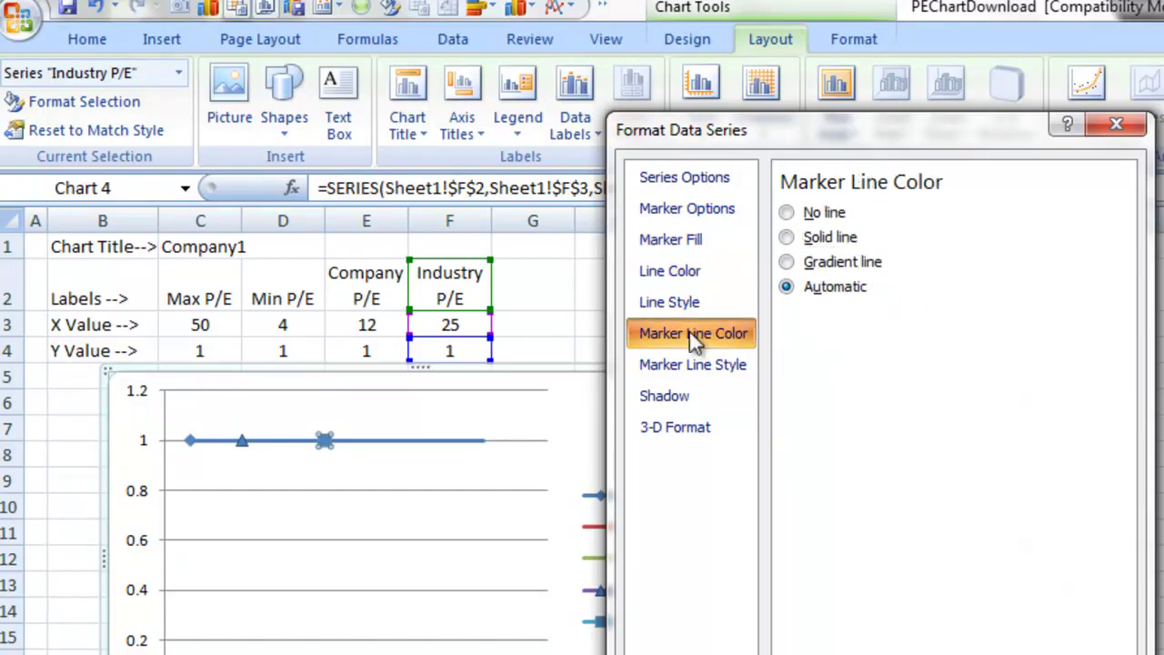
click(787, 237)
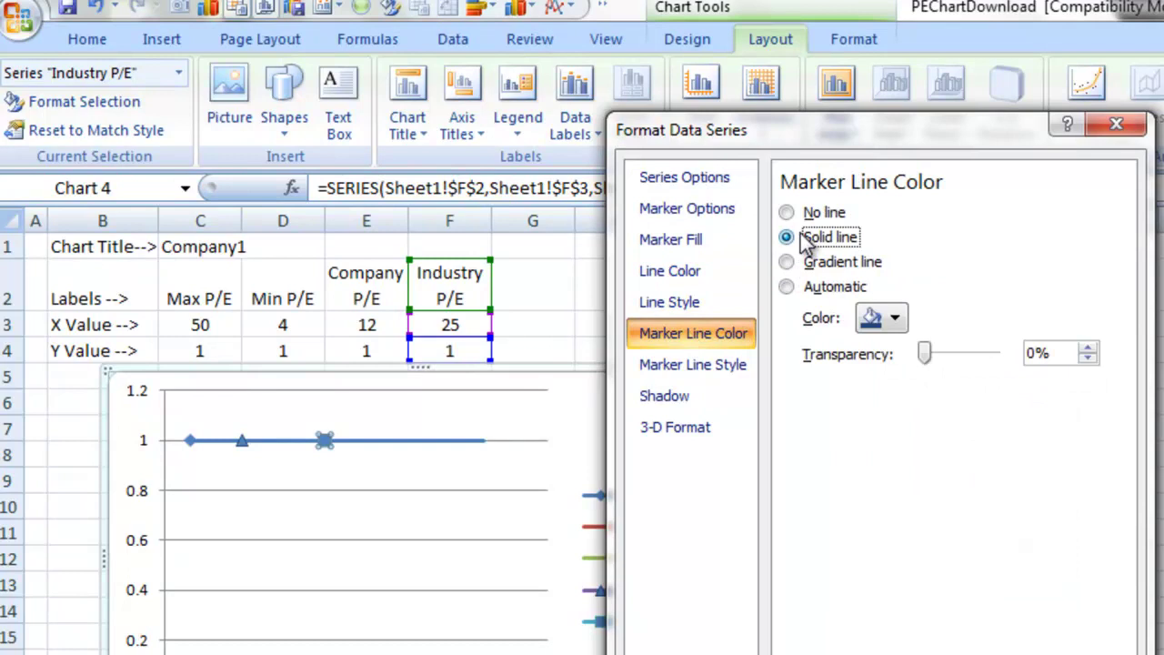
click(885, 317)
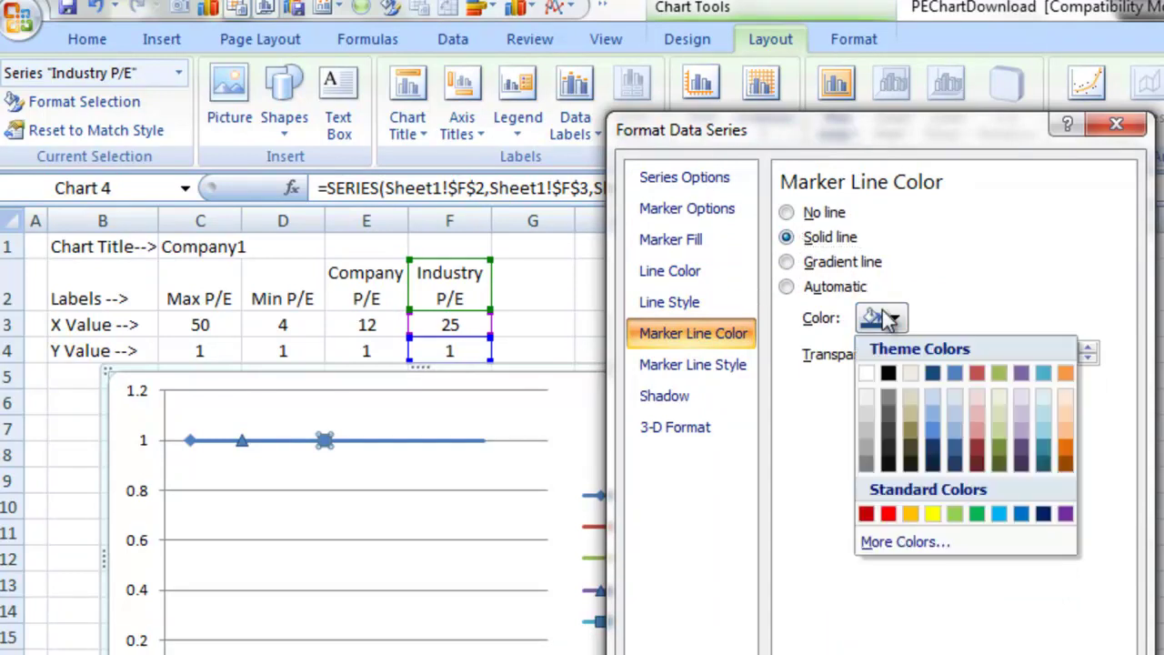
click(933, 373)
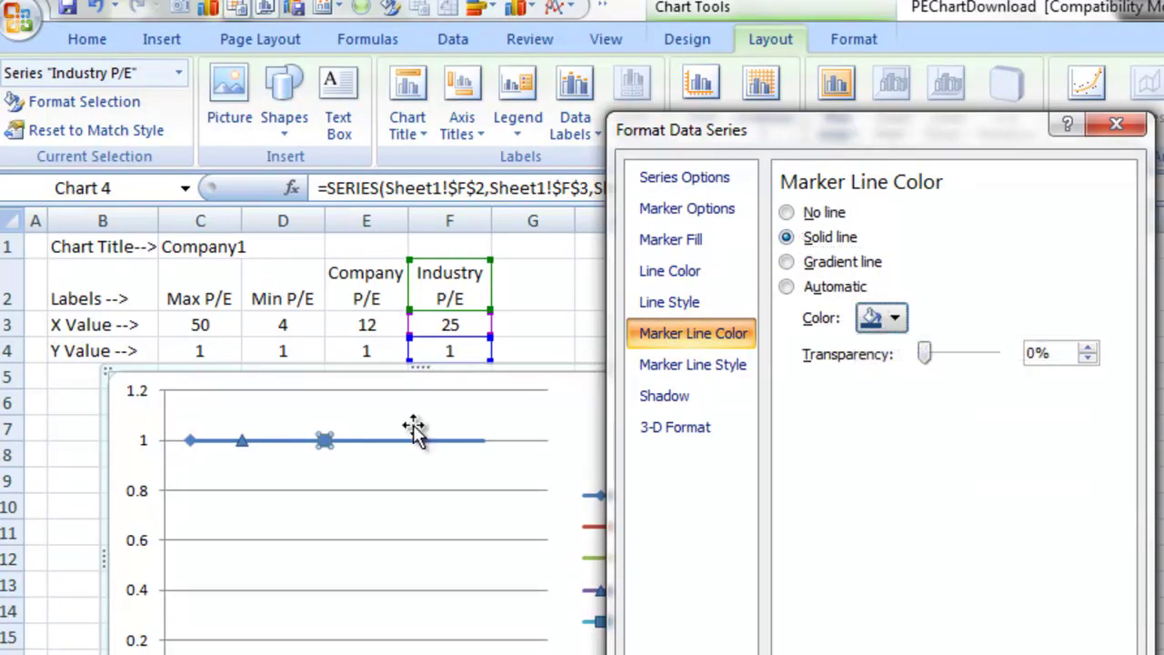
- Set the Company1 series marker type to None and close the formatting window
click(192, 442)
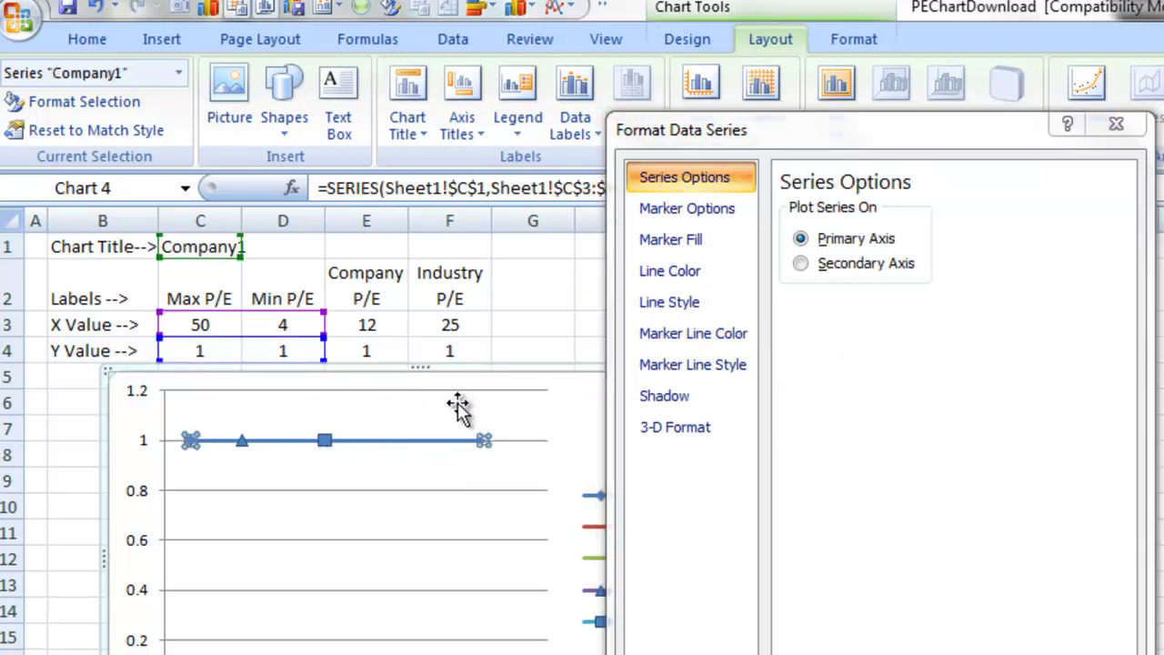
click(733, 210)
click(801, 266)
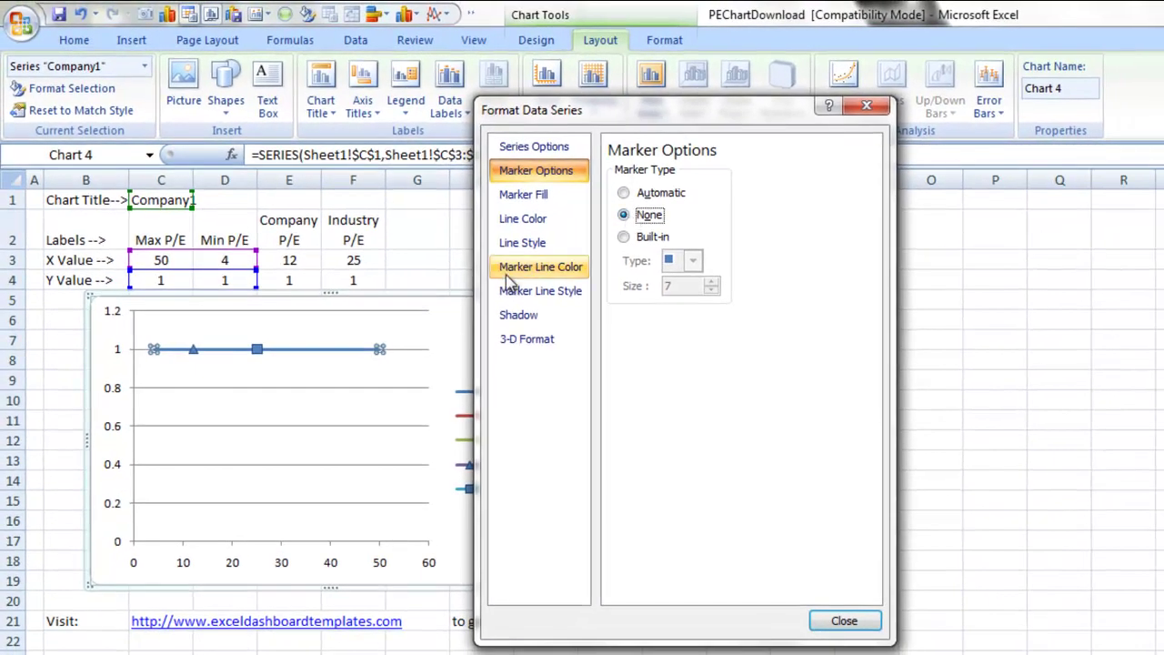
click(319, 343)
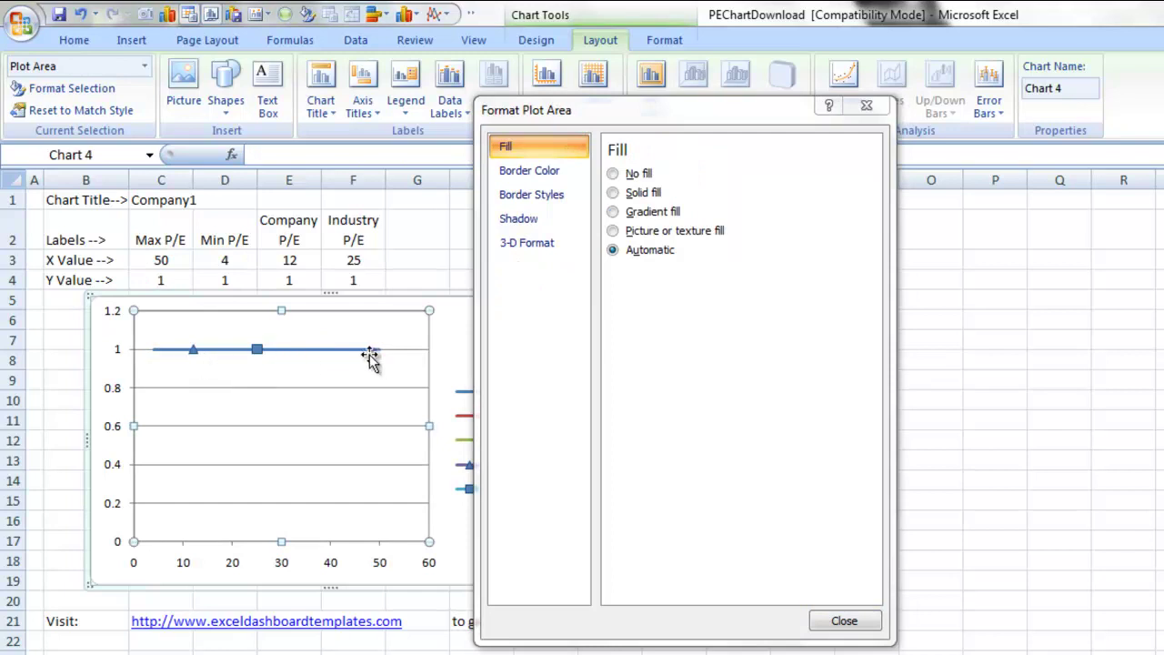
click(845, 621)
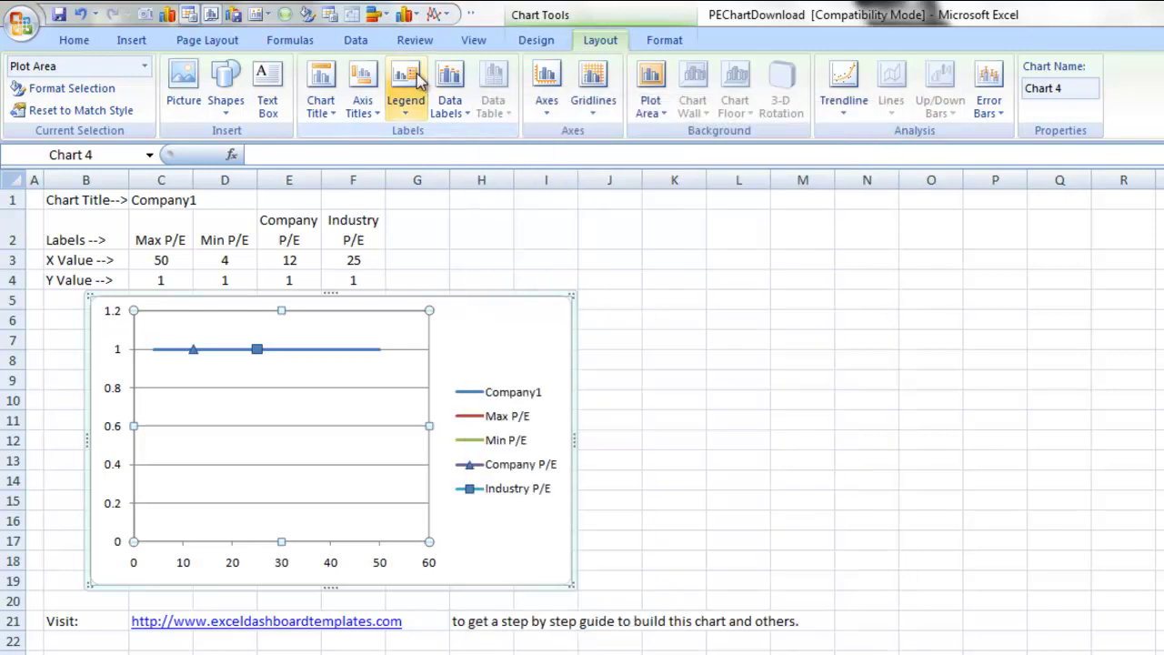
- Put data labels Above every chart point, then select the Industry P/E label
click(592, 43)
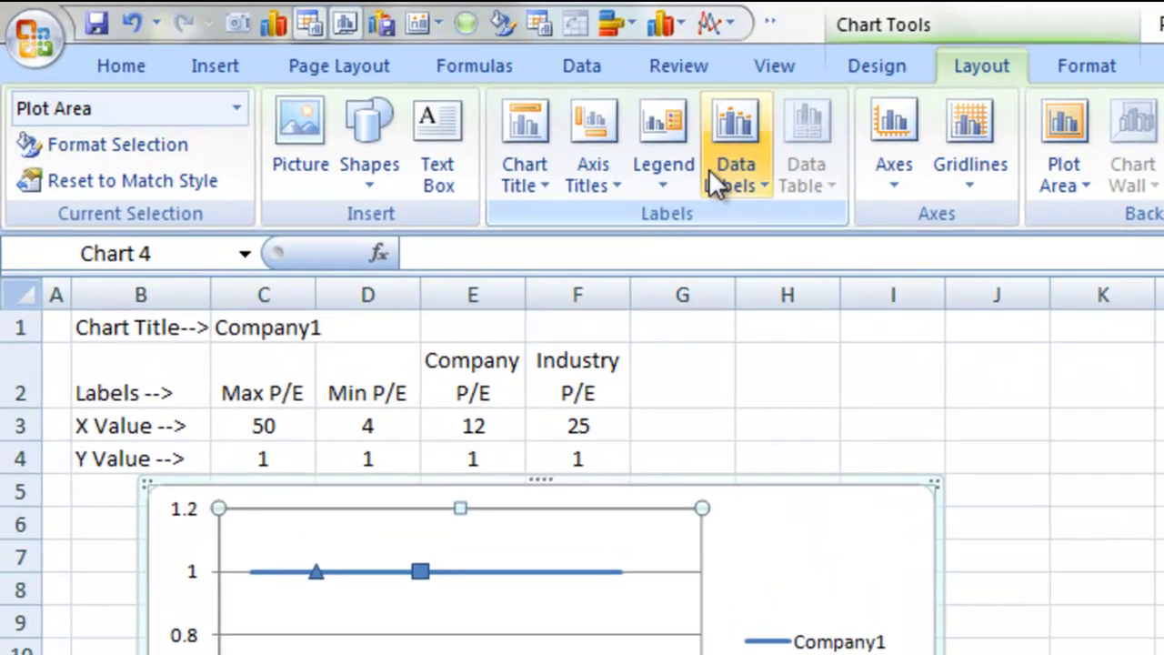
click(498, 123)
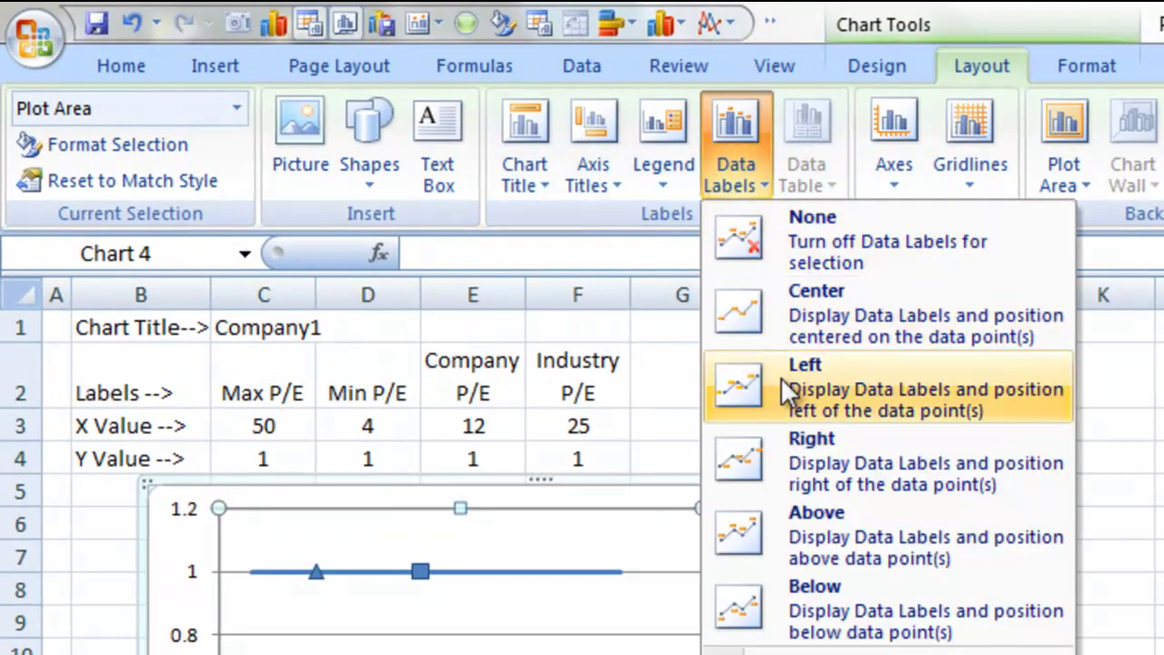
click(798, 518)
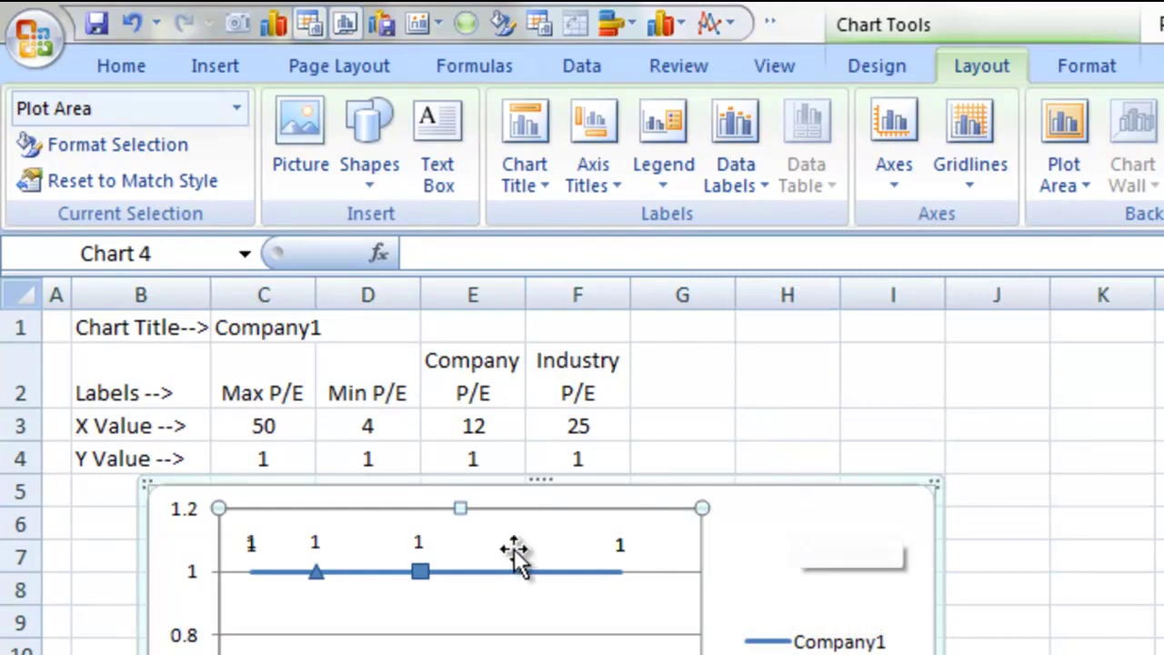
click(423, 544)
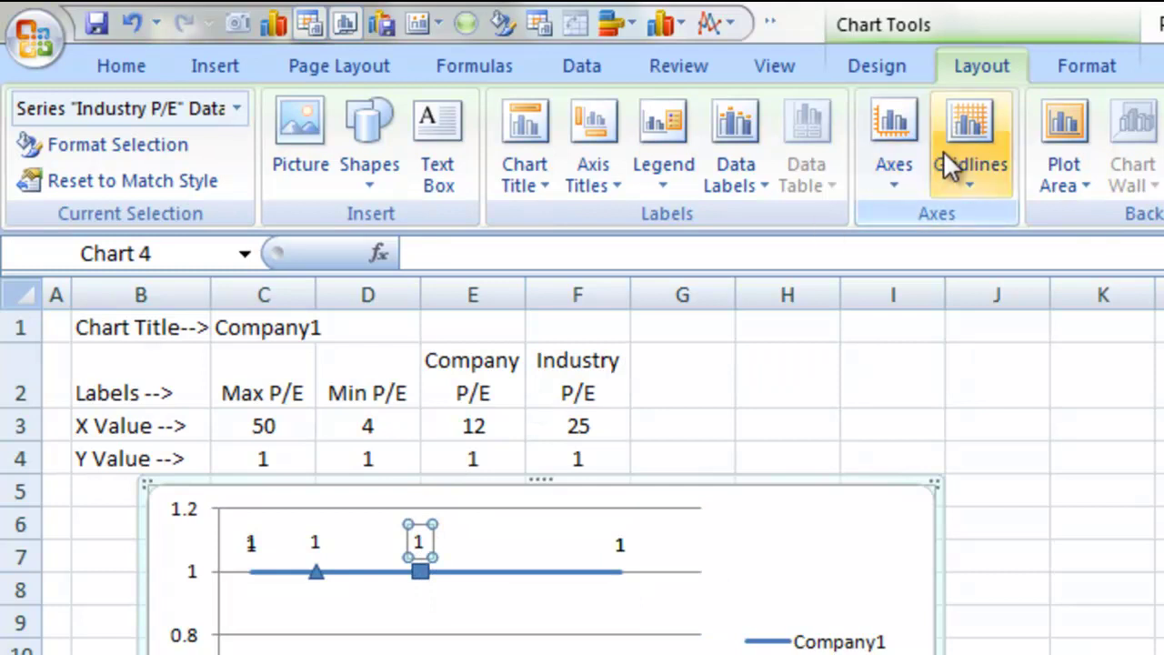
click(736, 173)
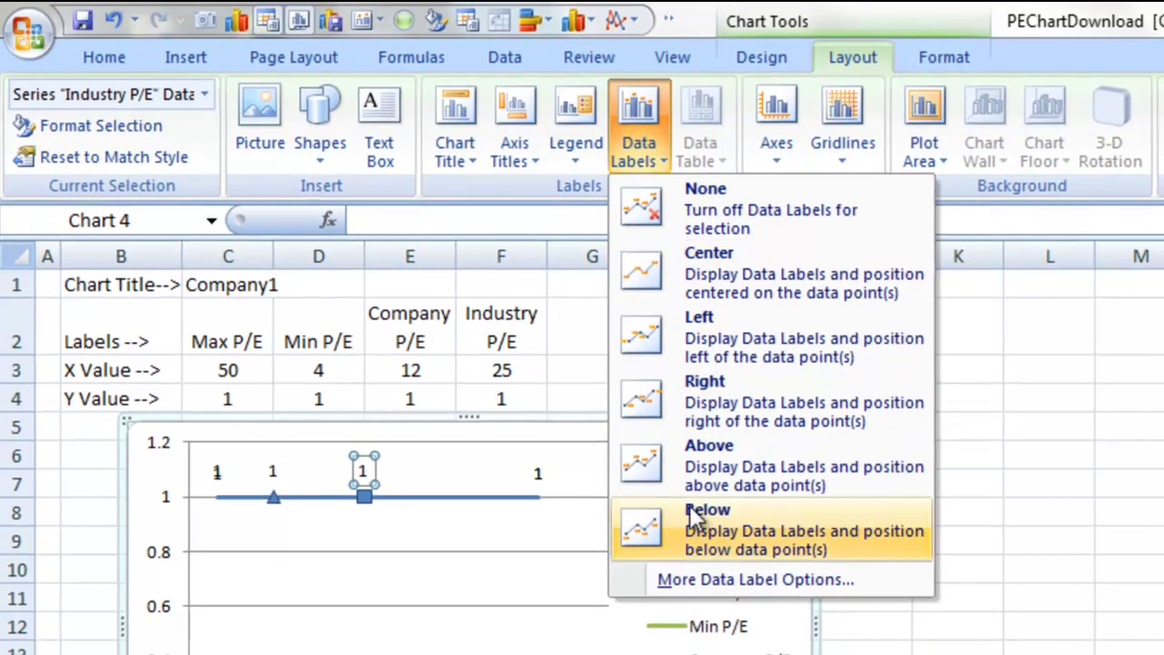
- Make the Industry P/E label show Series Name and X Value, no Y Value, on new lines
click(689, 582)
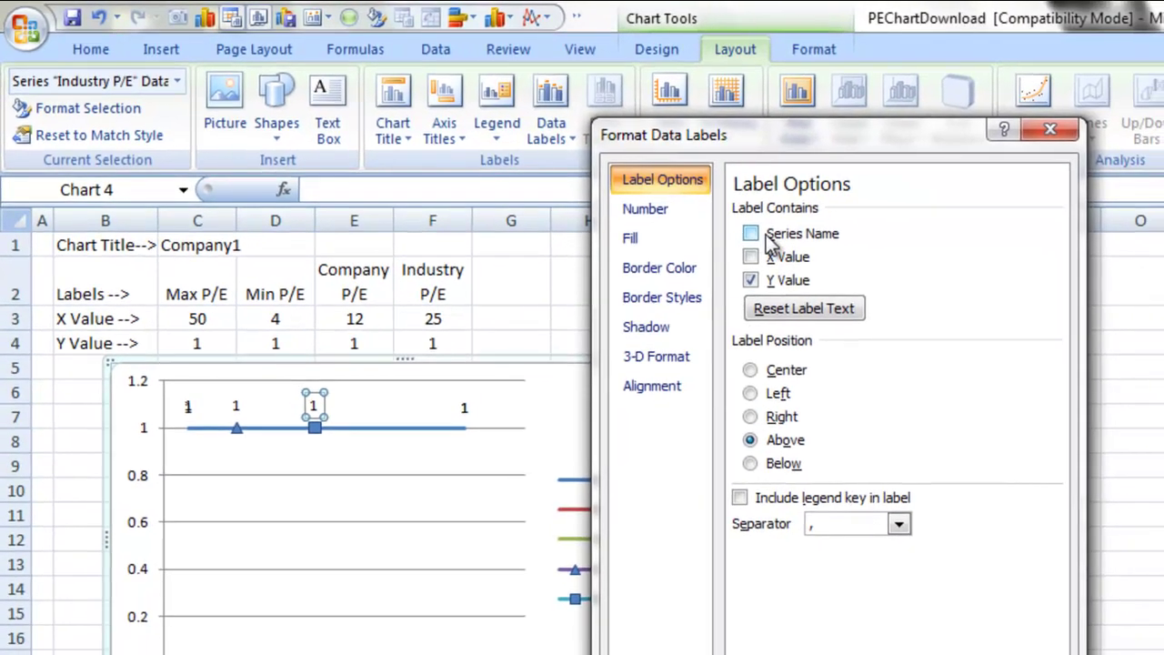
click(893, 276)
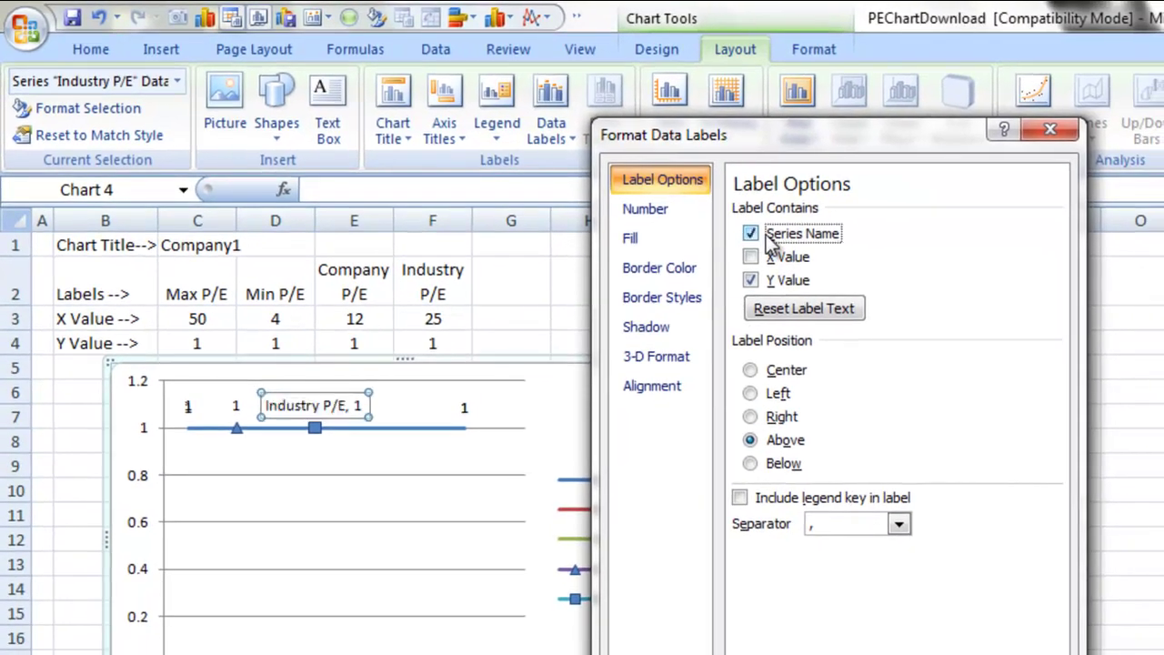
click(772, 258)
click(772, 281)
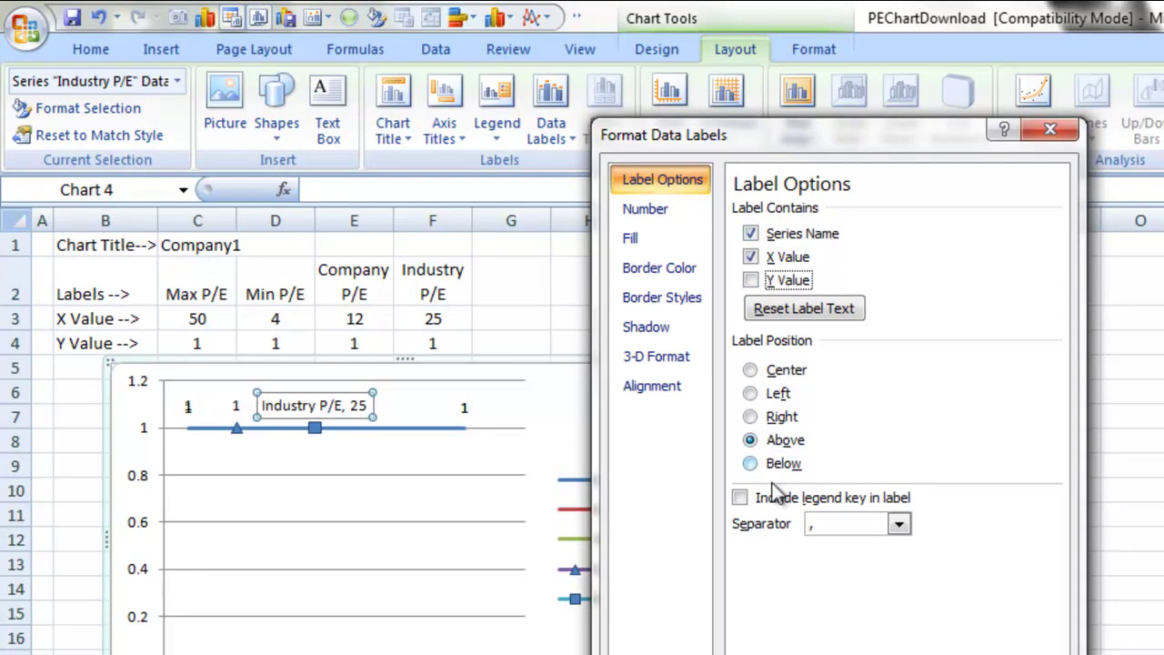
click(896, 526)
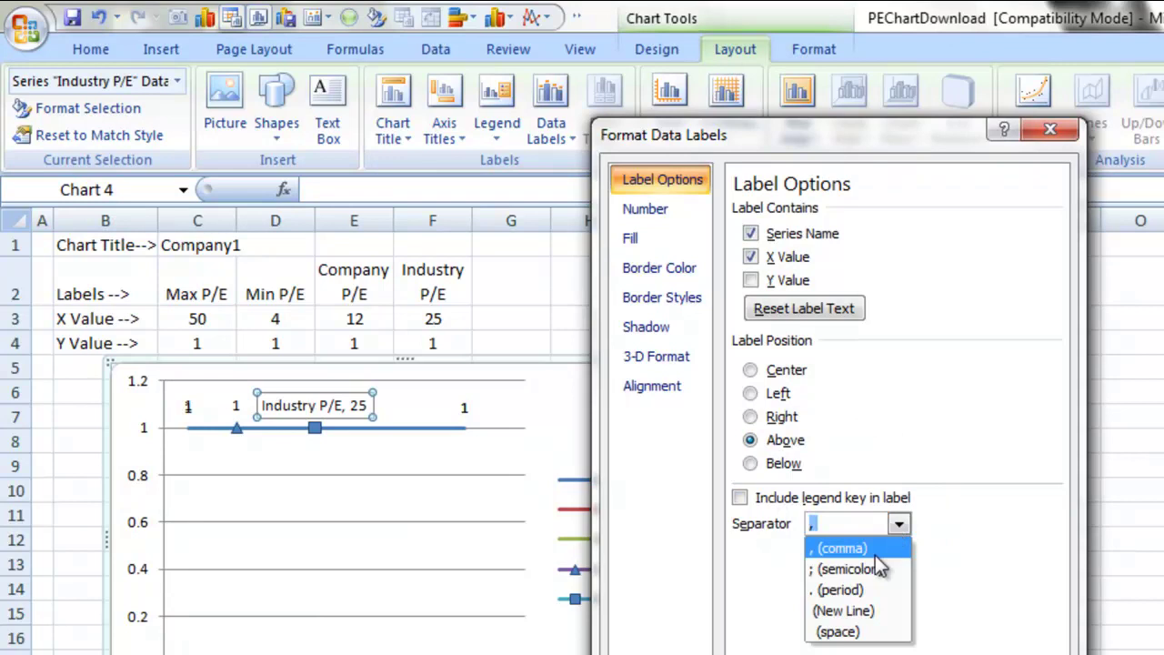
click(881, 613)
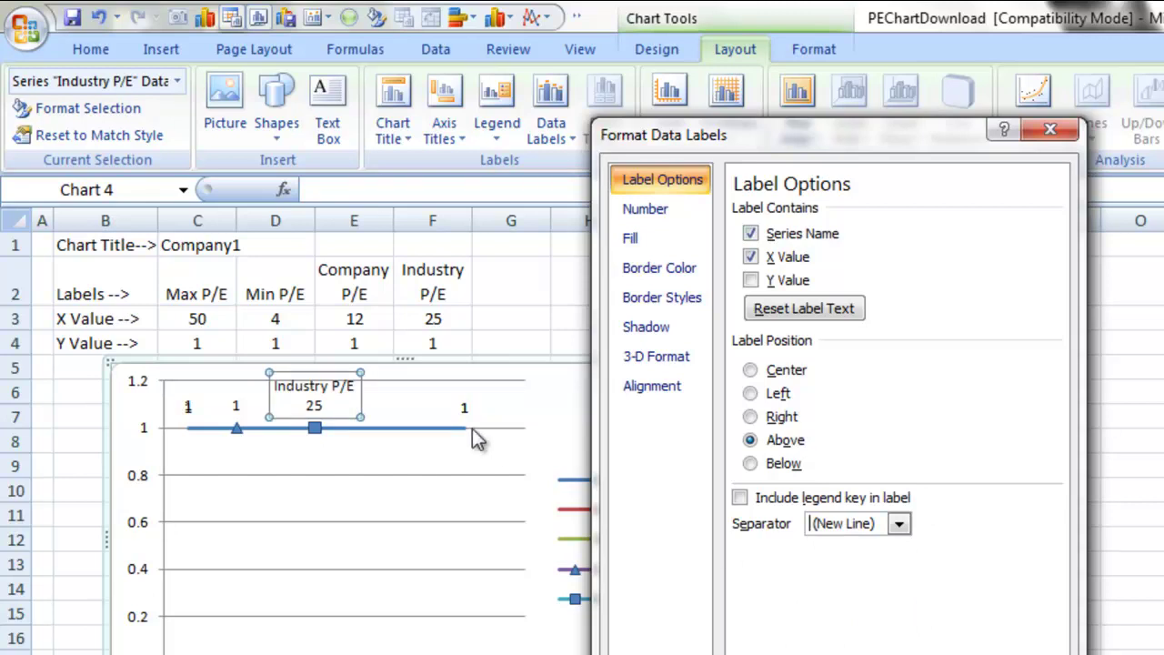
- Give the Company P/E label Series Name and X Value without Y Value, on two lines
click(236, 405)
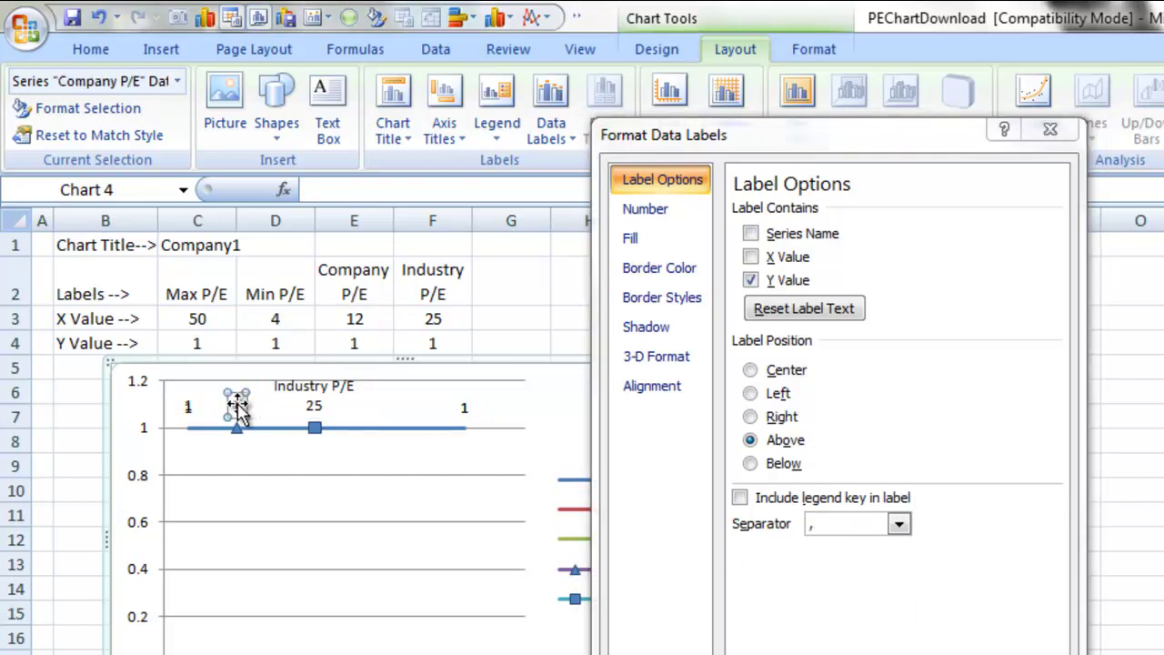
click(779, 235)
click(778, 258)
click(774, 282)
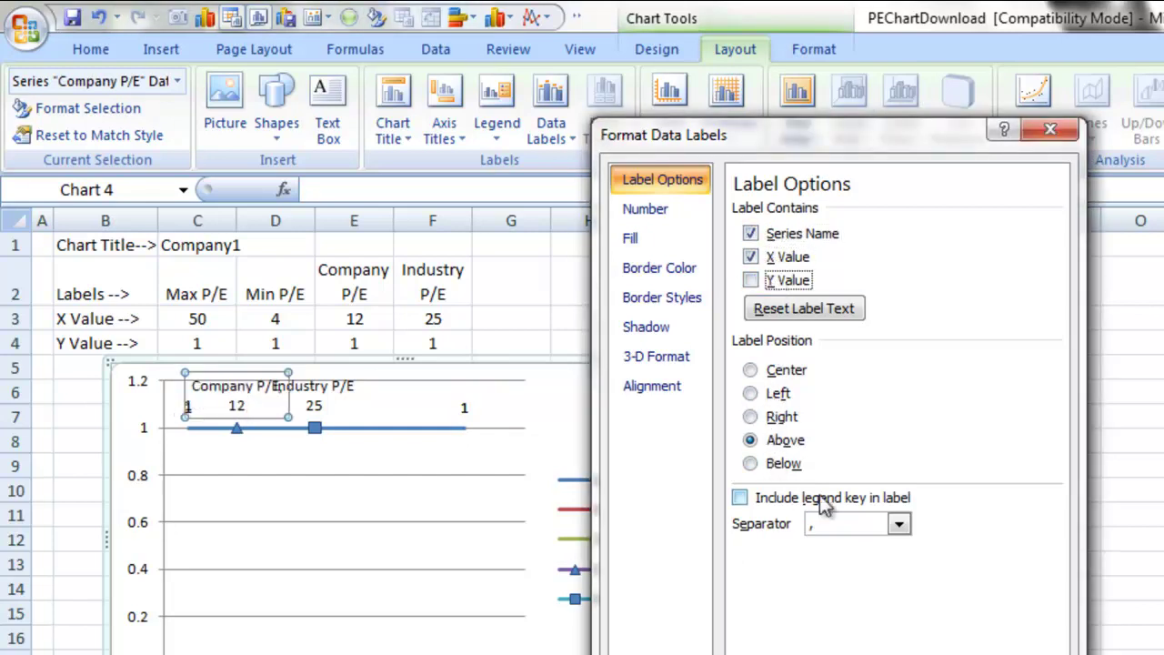
click(899, 525)
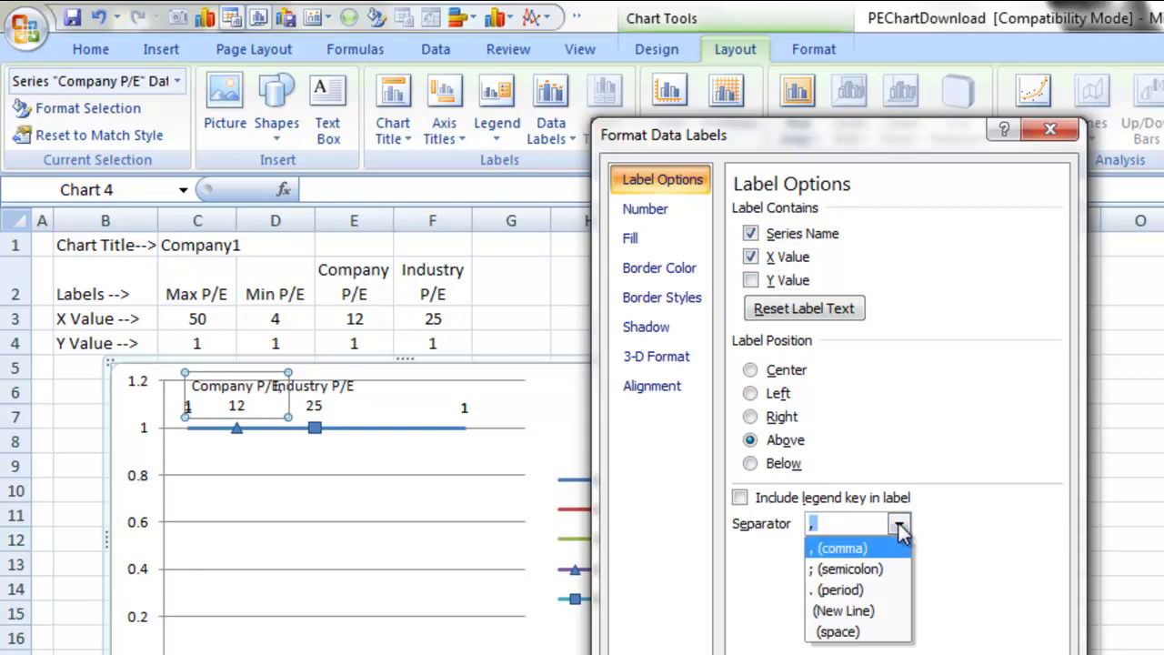
click(872, 612)
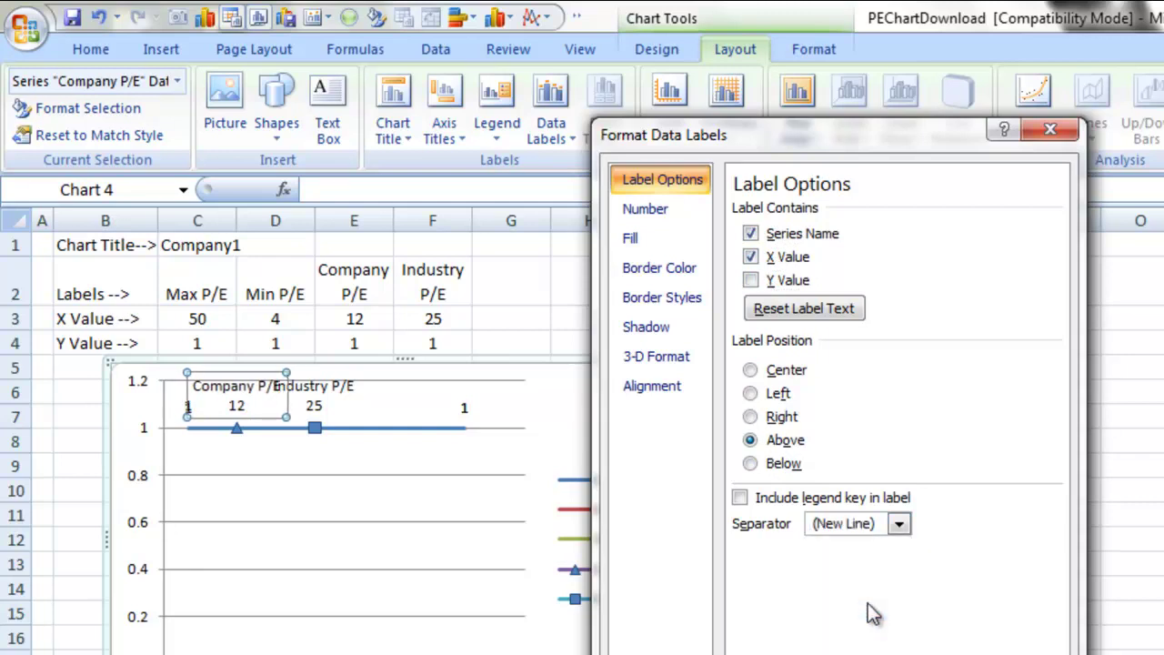
- Apply the custom #x number format to the Company P/E label so it reads 12x
click(686, 211)
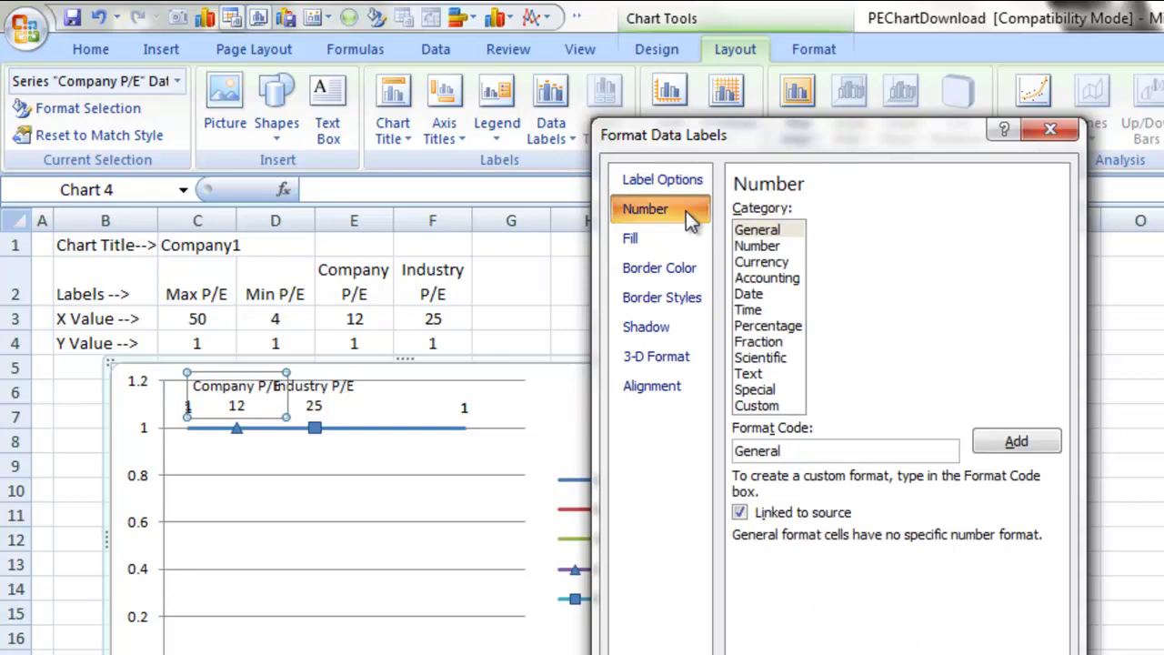
click(758, 406)
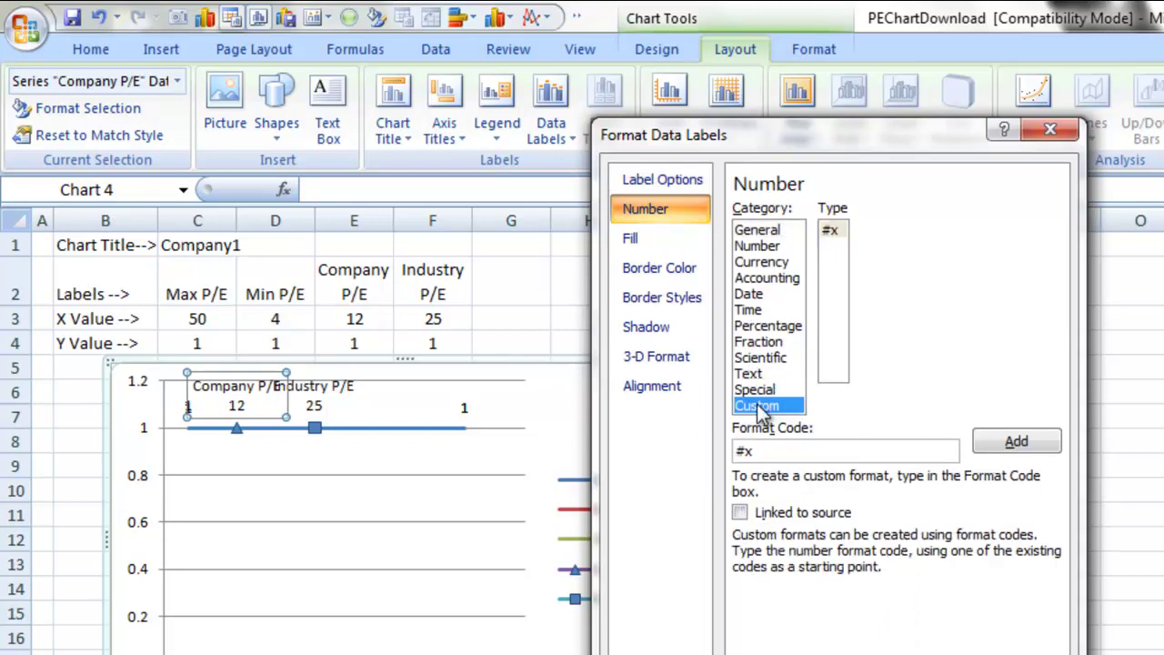
drag(754, 451, 728, 457)
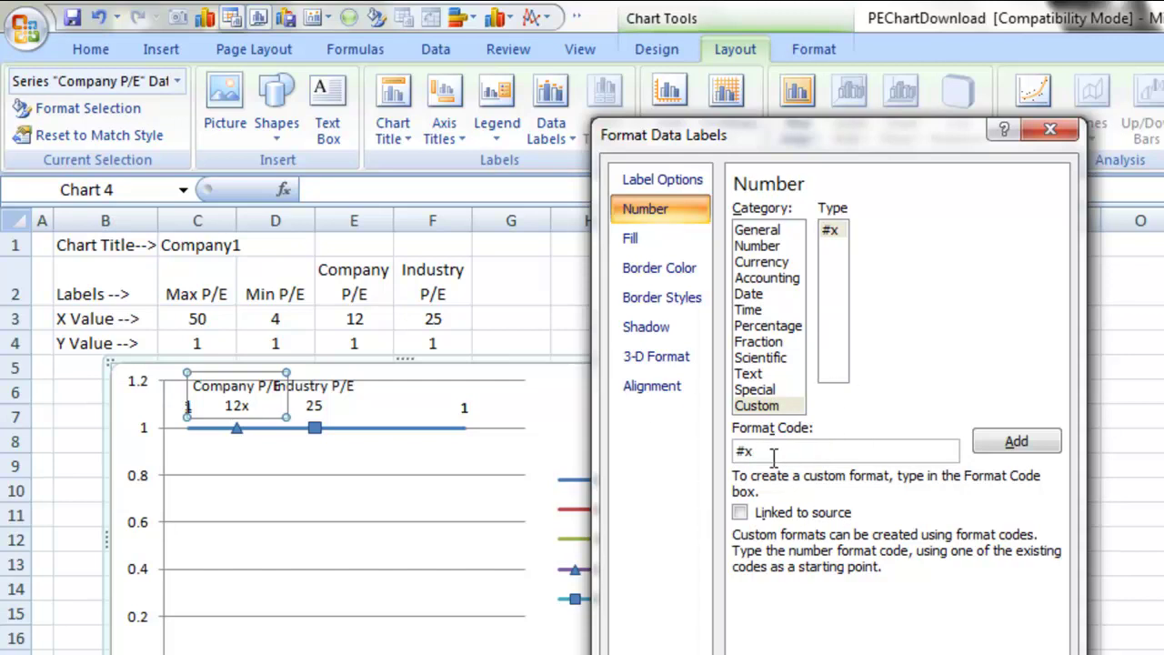
click(1001, 446)
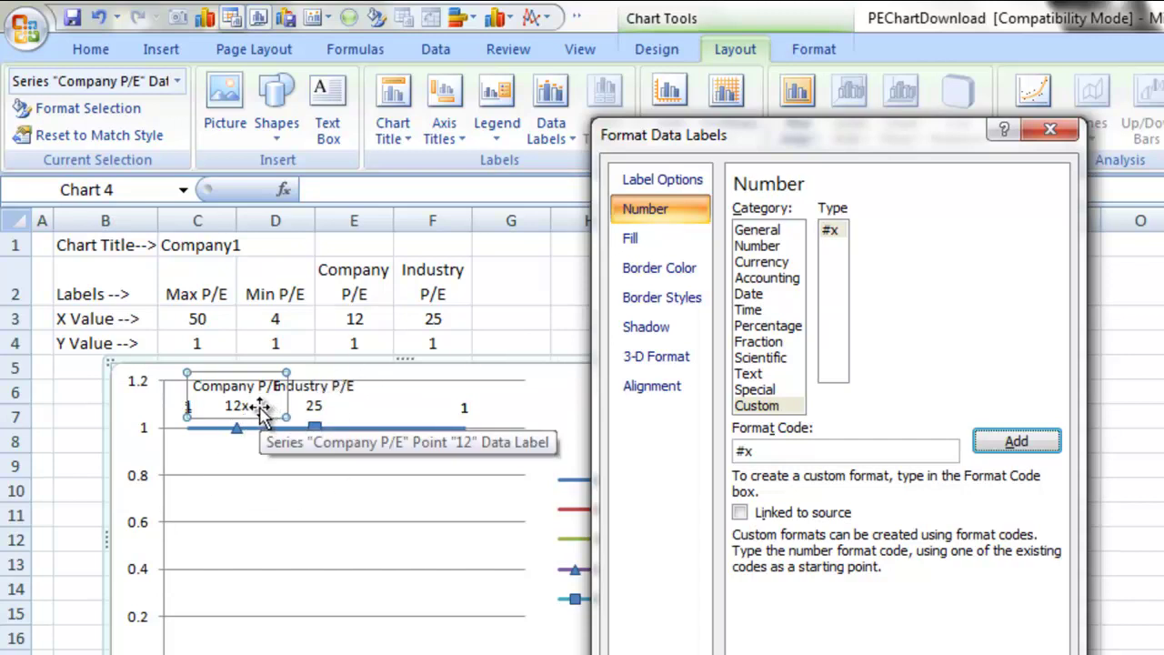
- Apply the custom #x format to the Industry P/E label to read 25x
click(309, 403)
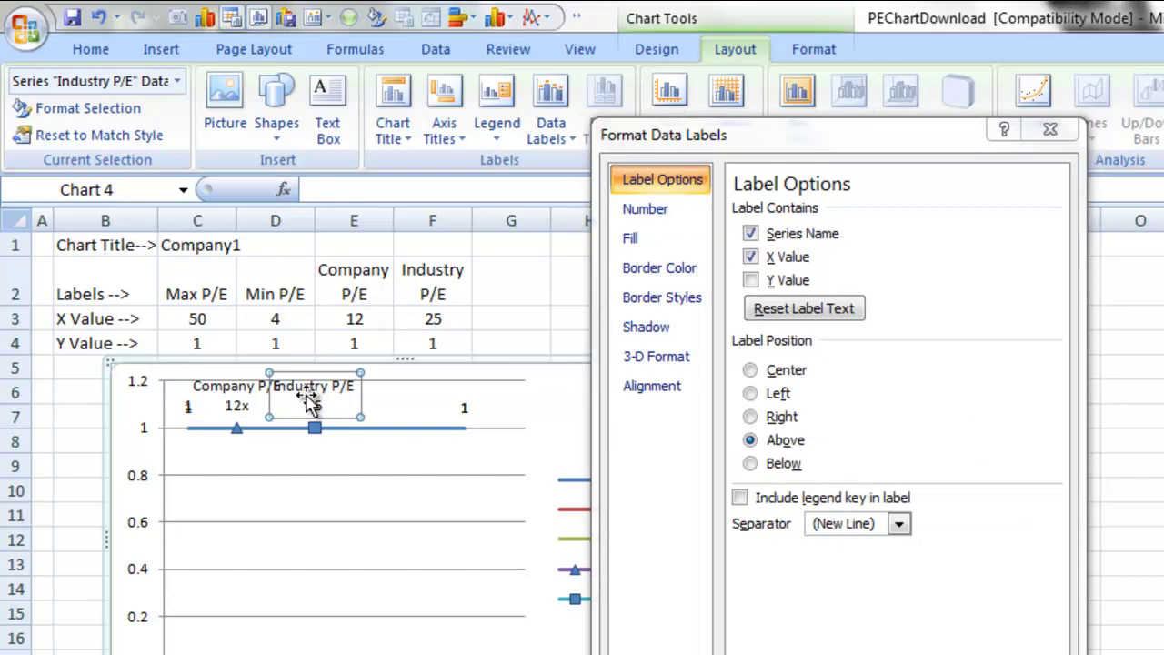
click(665, 218)
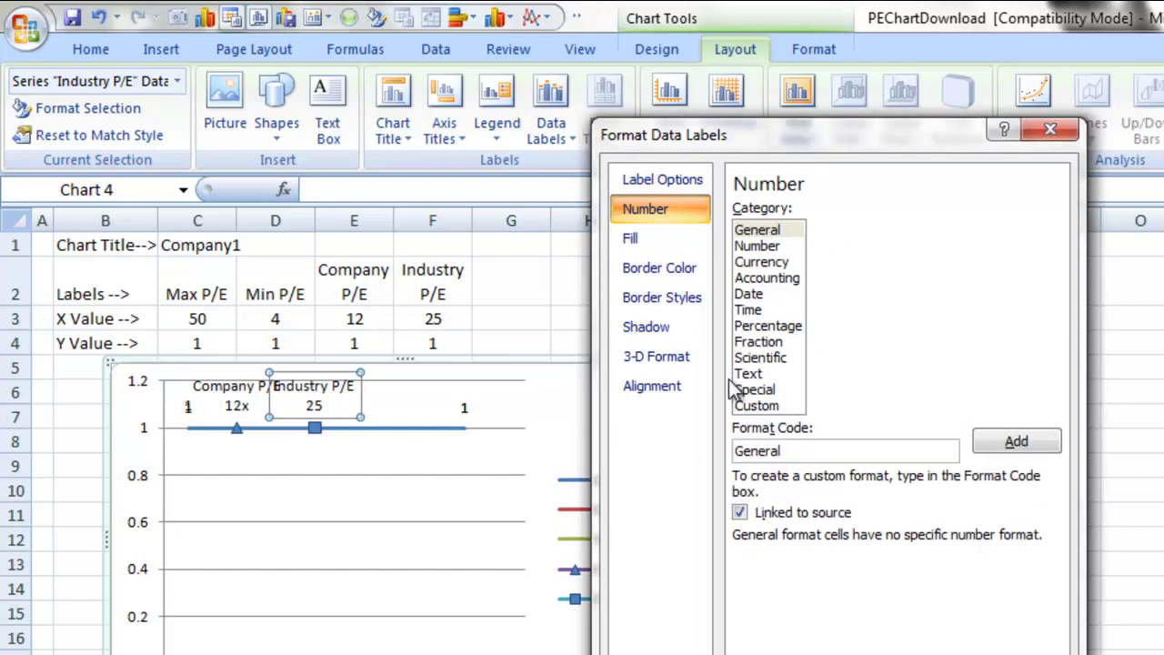
click(755, 406)
click(835, 231)
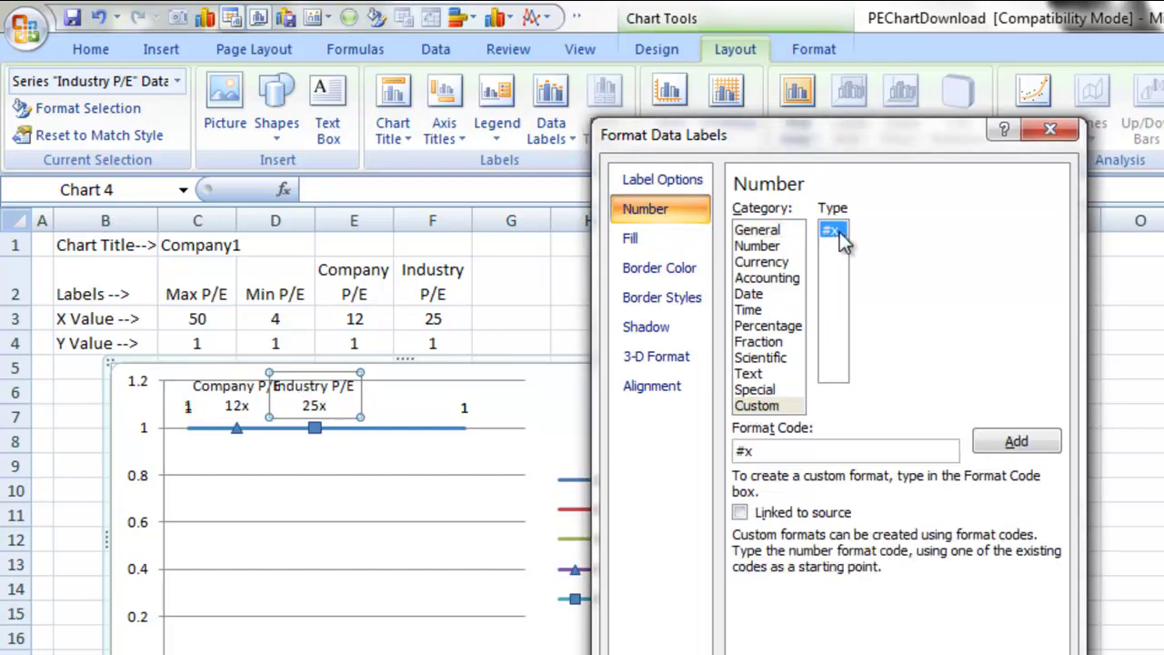
click(346, 409)
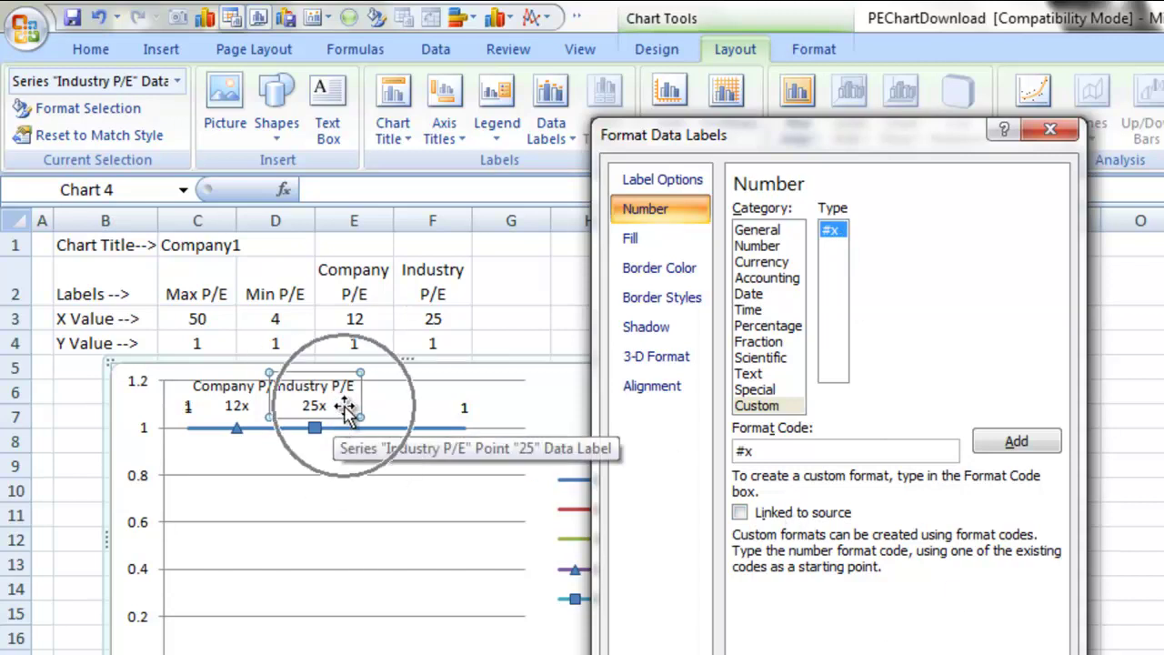
click(464, 408)
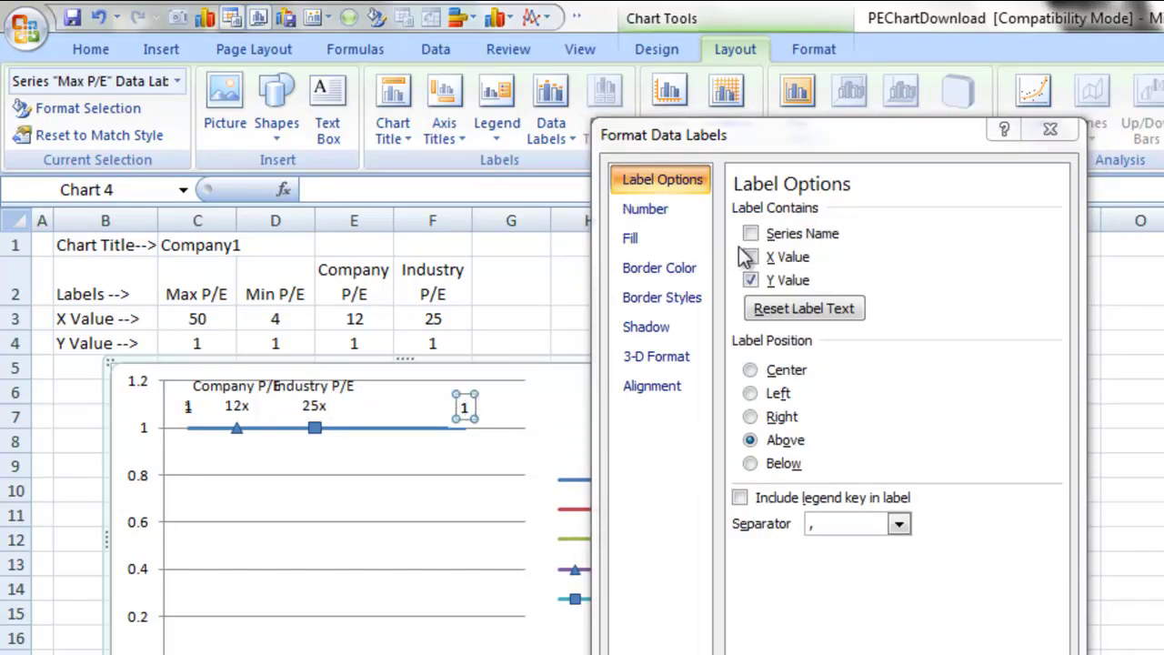
- Set the Max P/E label to Series Name and X Value, no Y Value, placed Right, on new lines
click(767, 235)
click(767, 256)
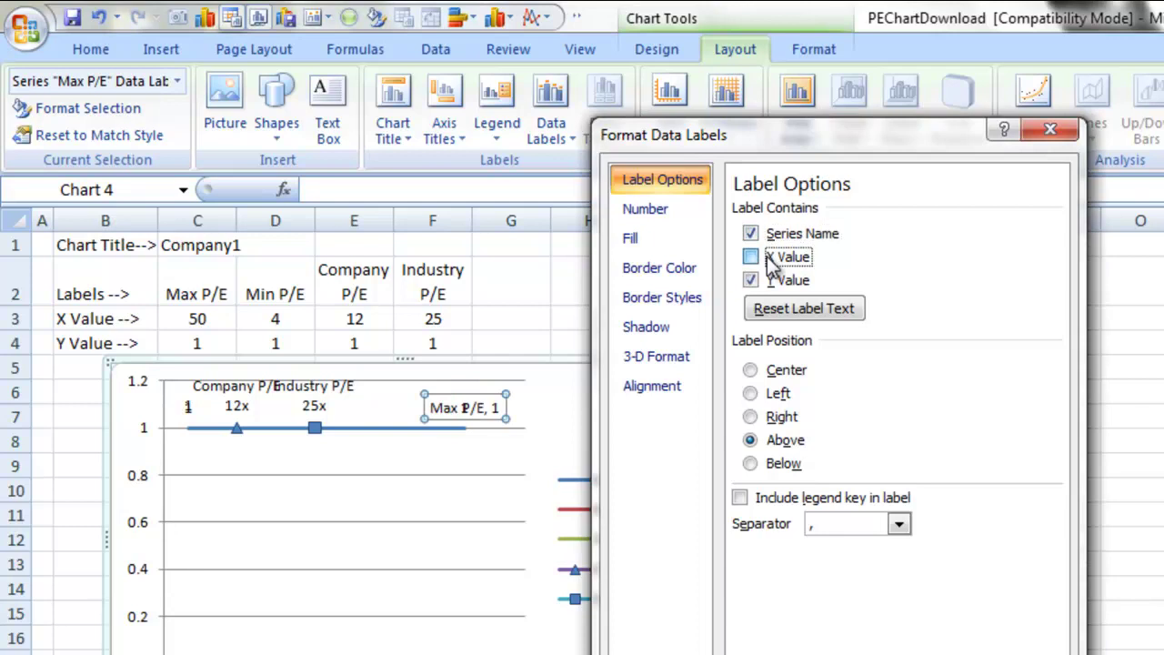
click(771, 279)
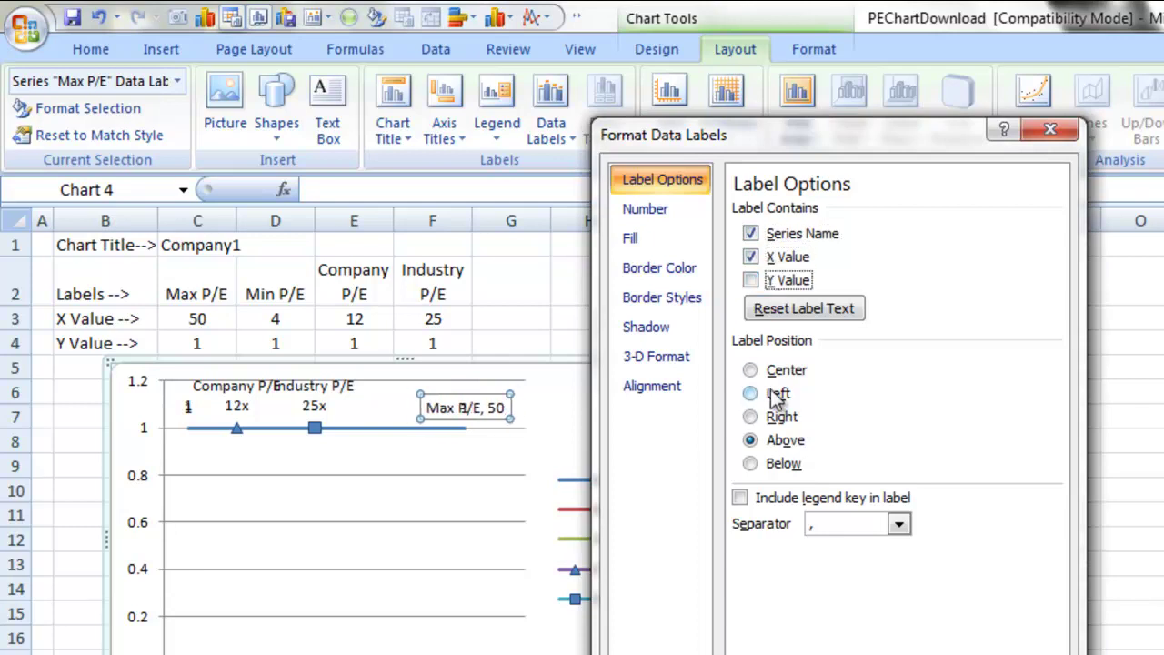
click(752, 417)
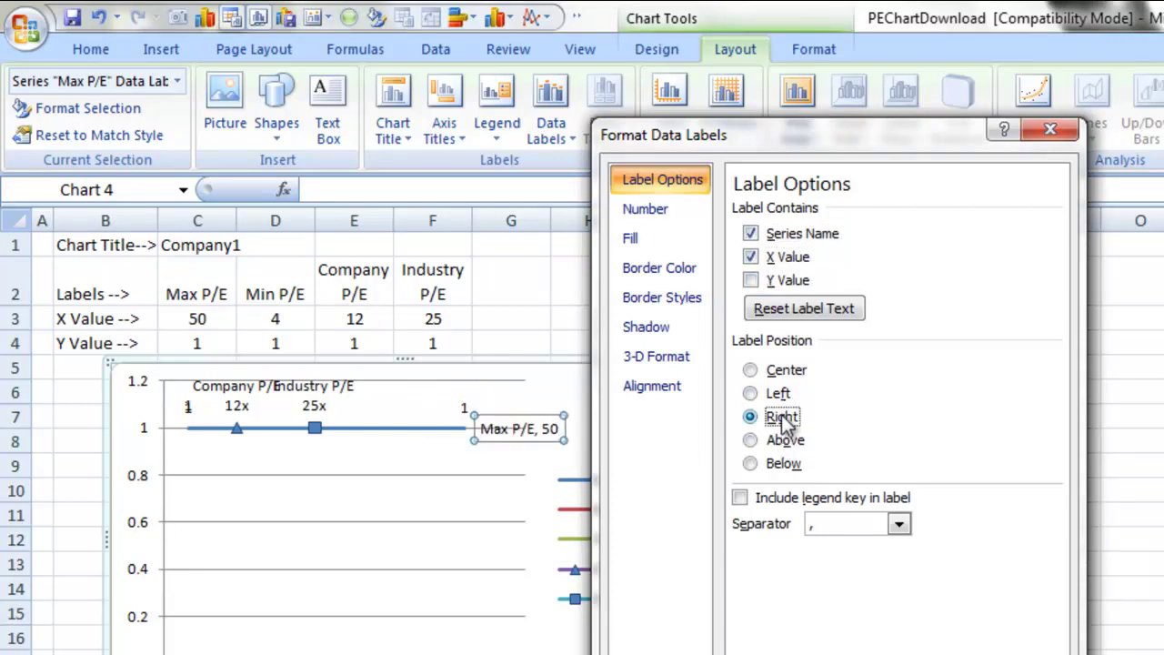
click(899, 526)
click(873, 612)
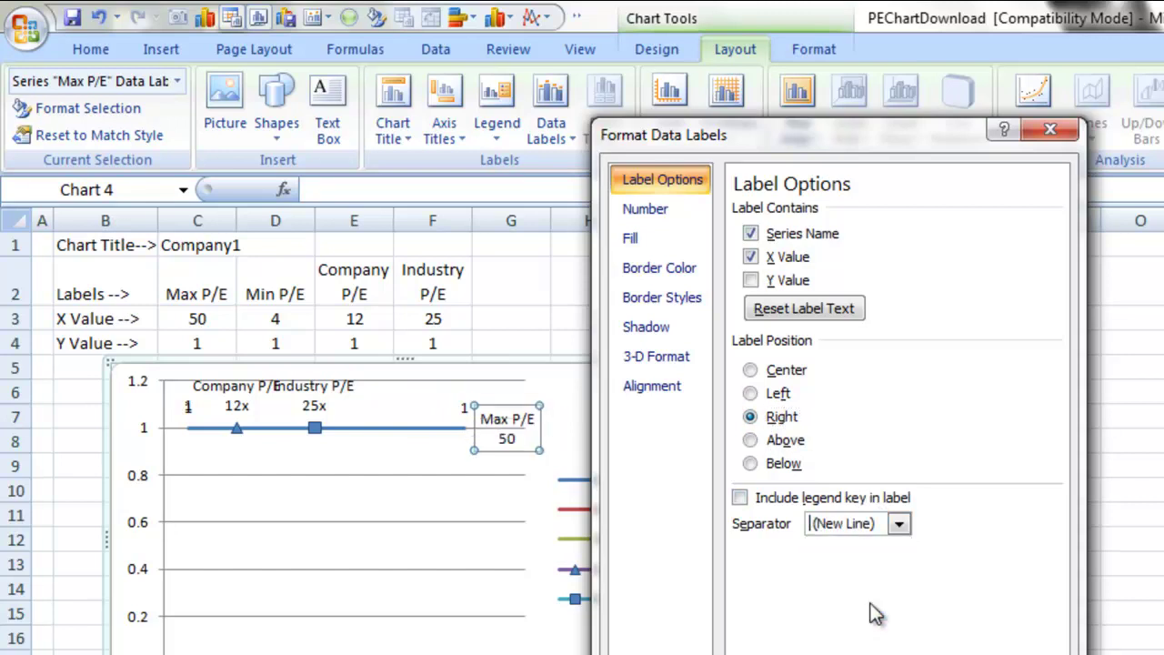
- Apply the custom #x number format to the Max P/E label so it reads 50x
click(668, 218)
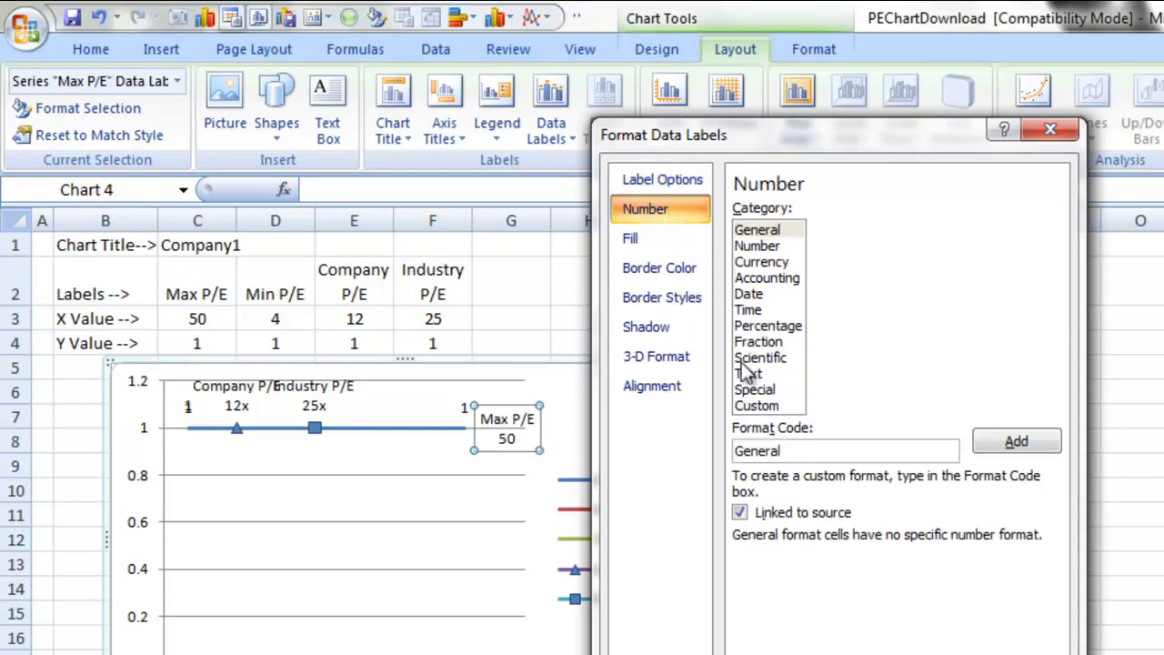
click(756, 406)
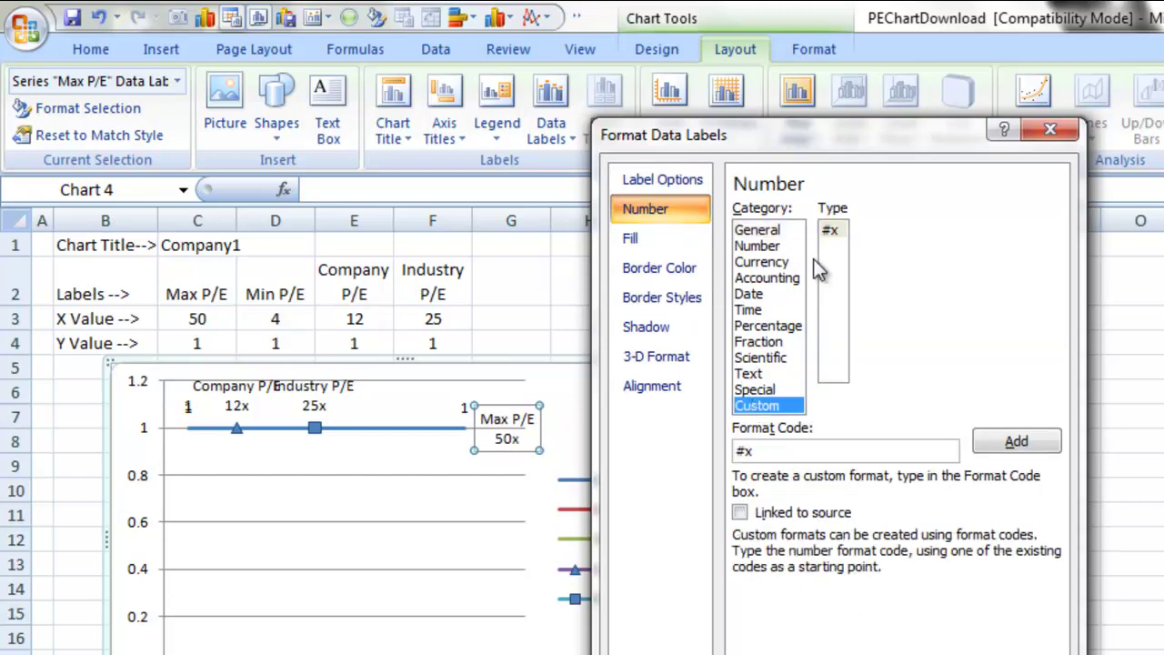
click(835, 231)
click(1021, 442)
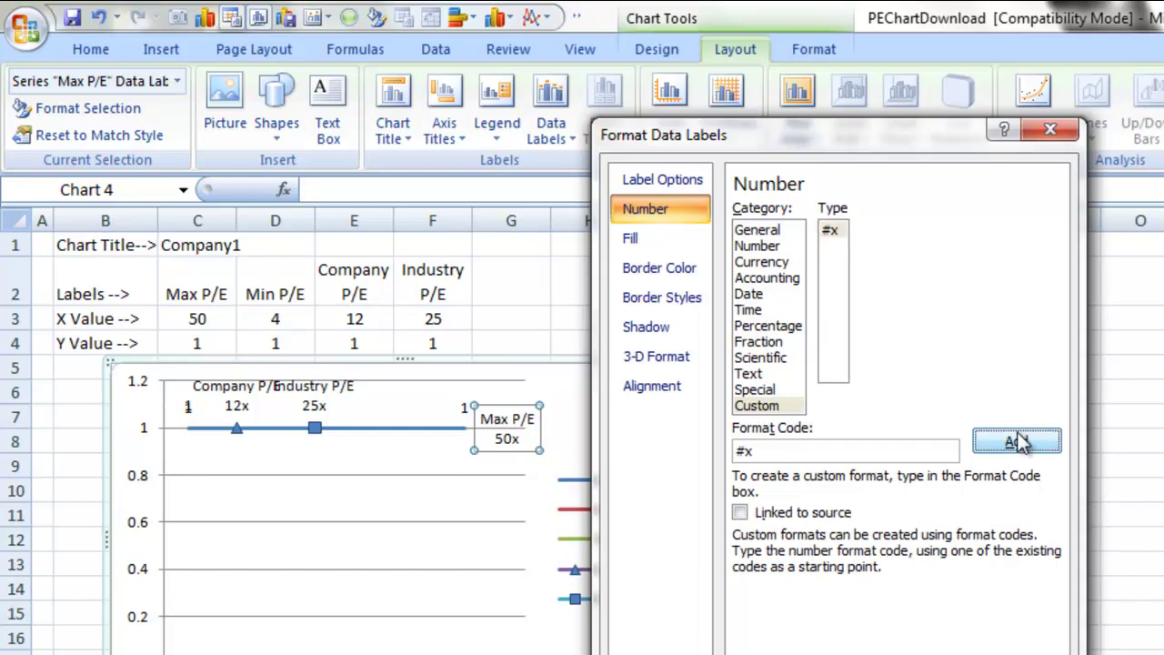
- Select the Company P/E and Company1 labels, then the stray label at the line's left end
click(190, 393)
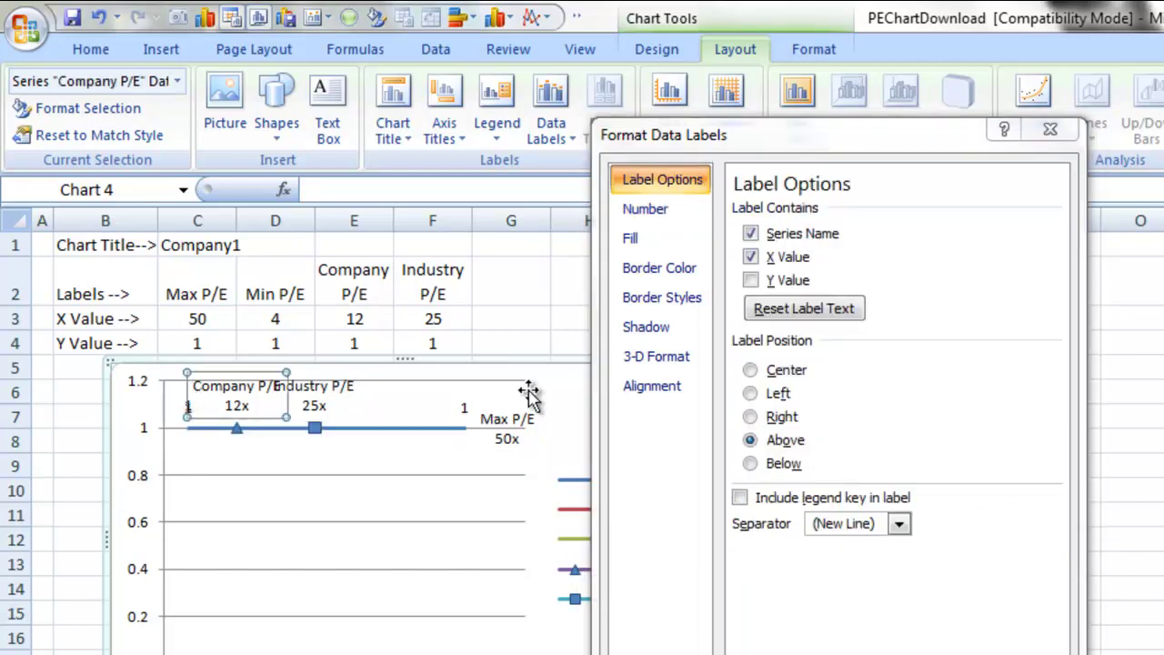
click(464, 408)
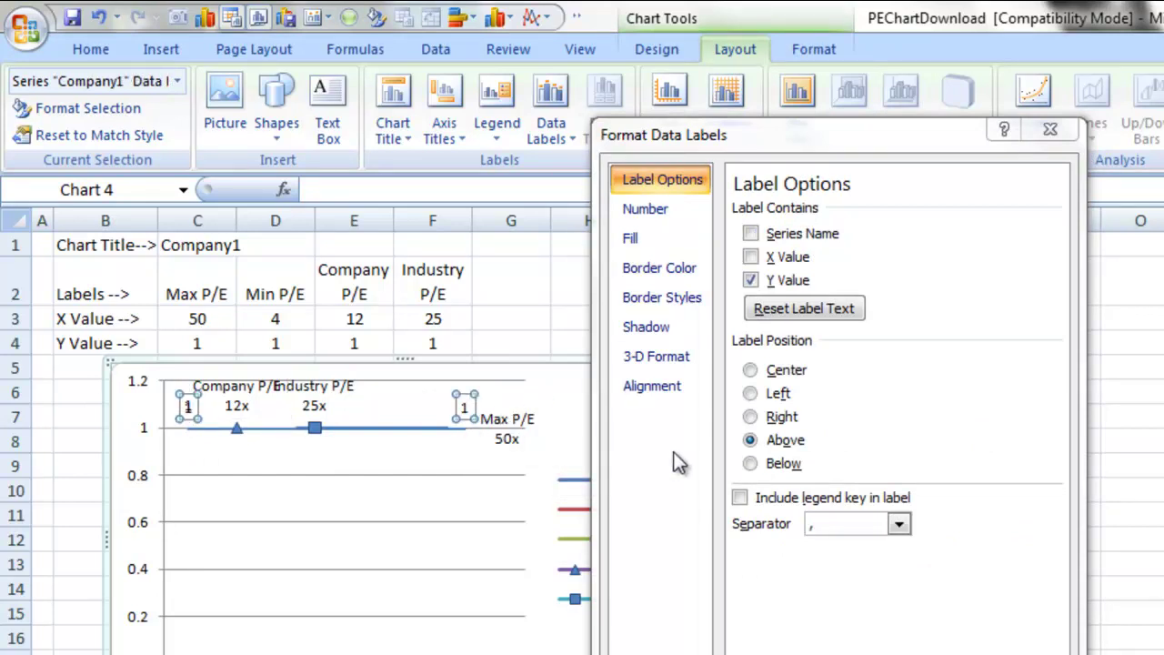
key(Escape)
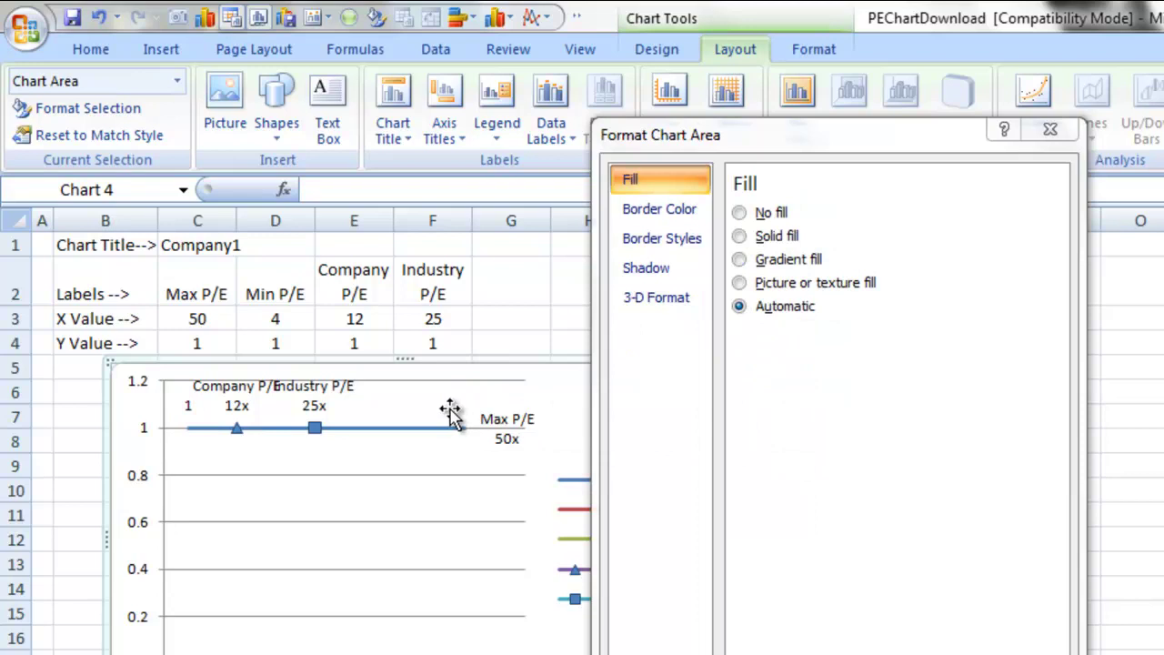
click(188, 408)
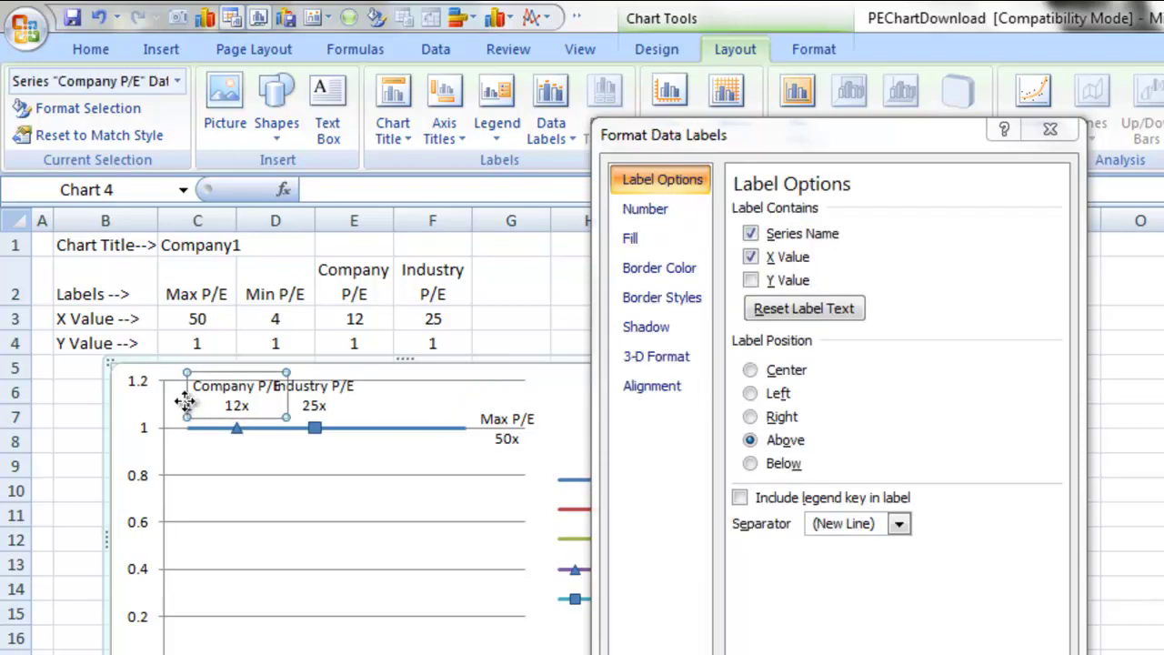
- Set the Min P/E label to Series Name and X Value, no Y Value, positioned Left, on new lines
click(185, 405)
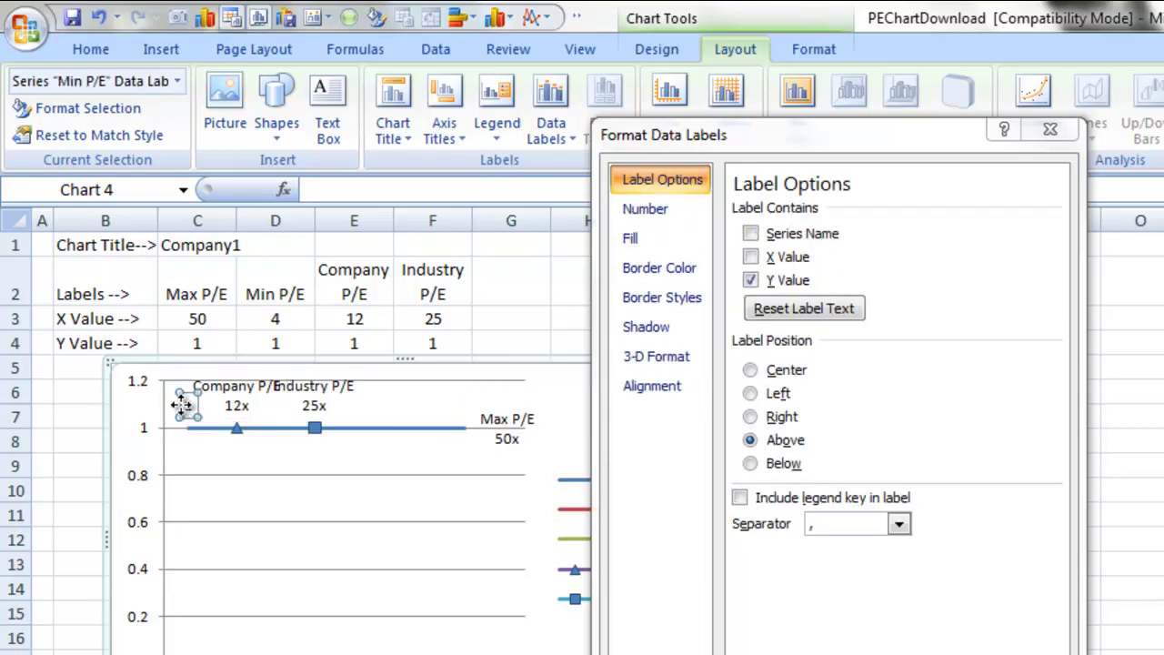
click(750, 234)
click(751, 256)
click(769, 278)
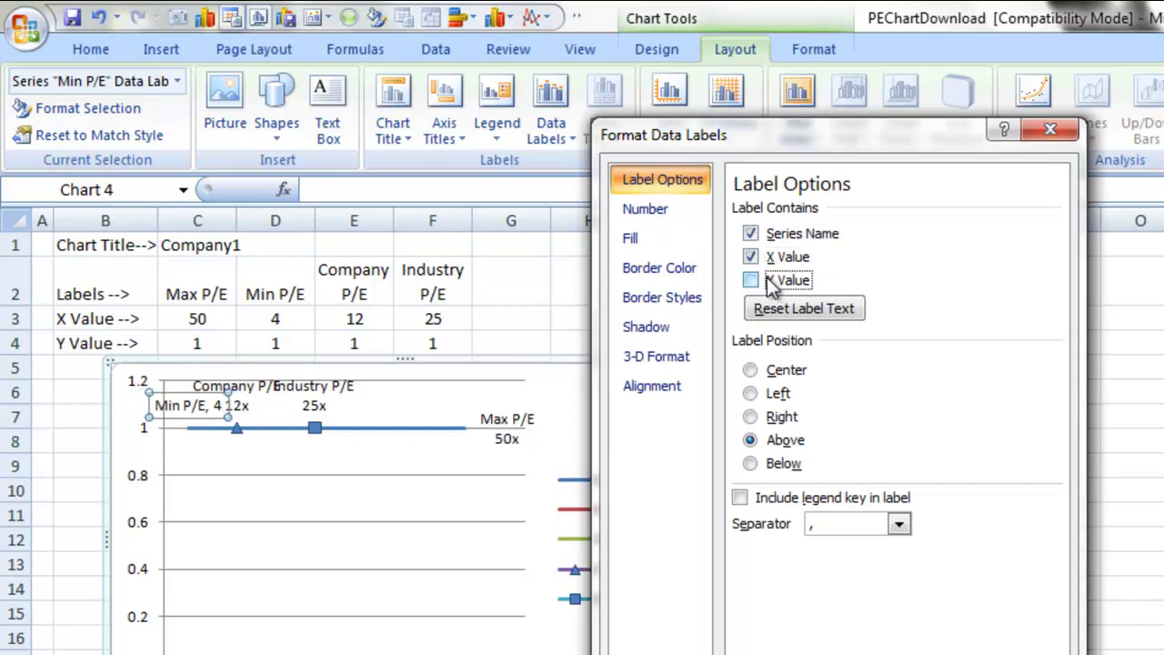
click(772, 418)
click(773, 397)
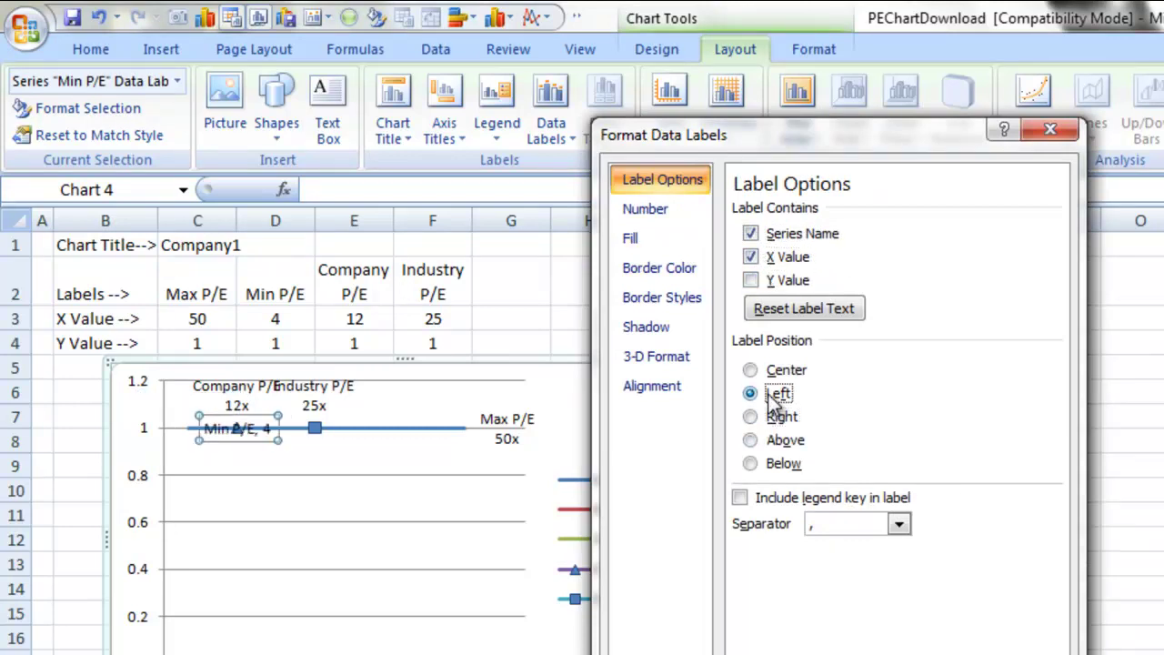
click(898, 525)
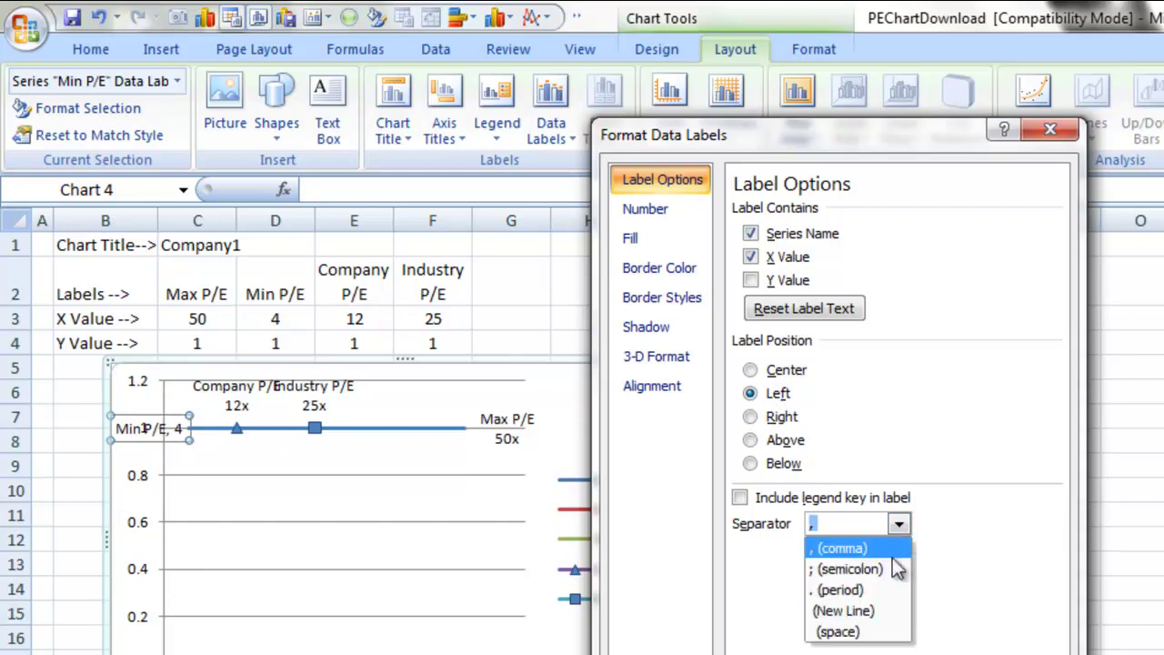
click(859, 607)
- Apply the custom #x format so the Min P/E label reads 4x, and close the window
click(645, 208)
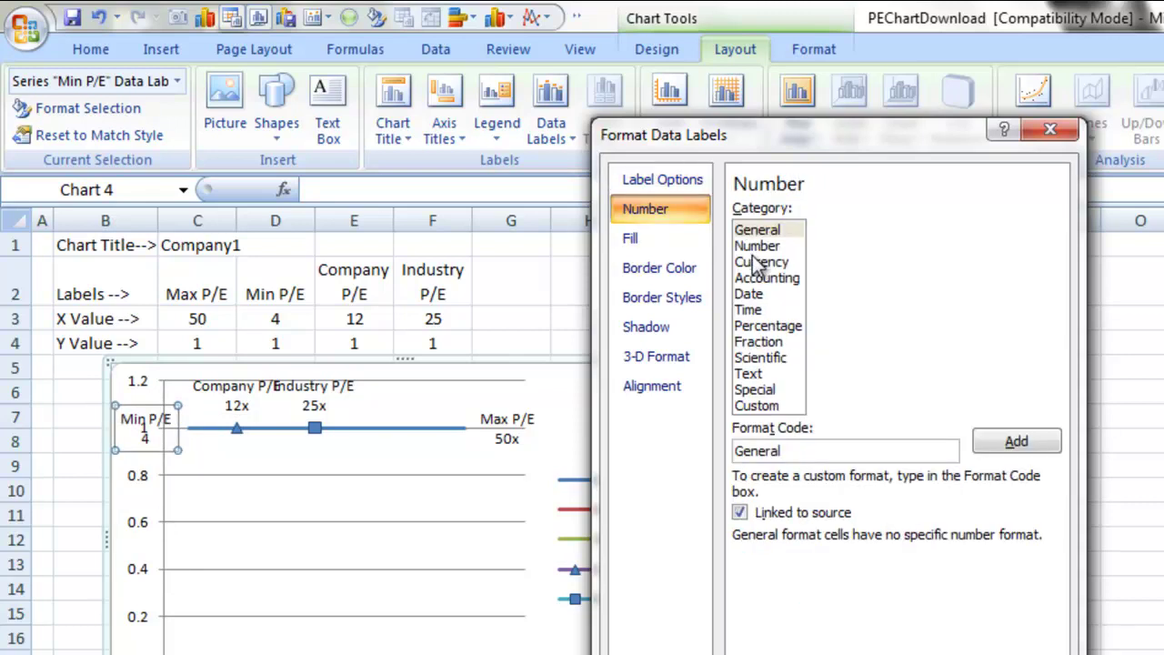
click(756, 406)
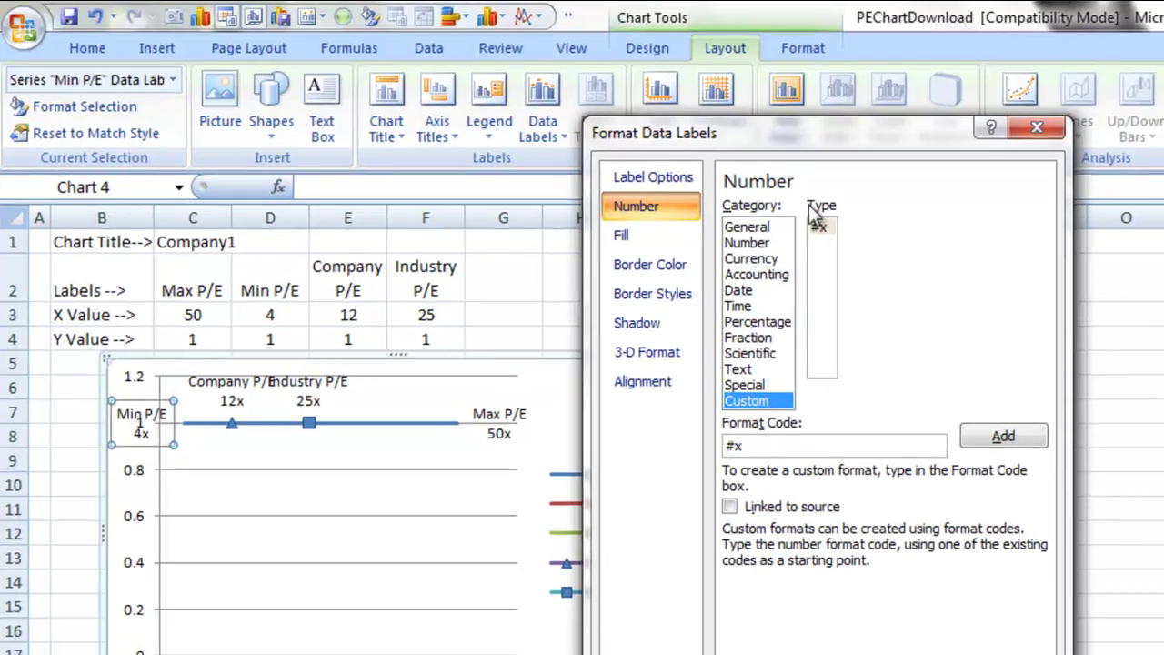
click(831, 231)
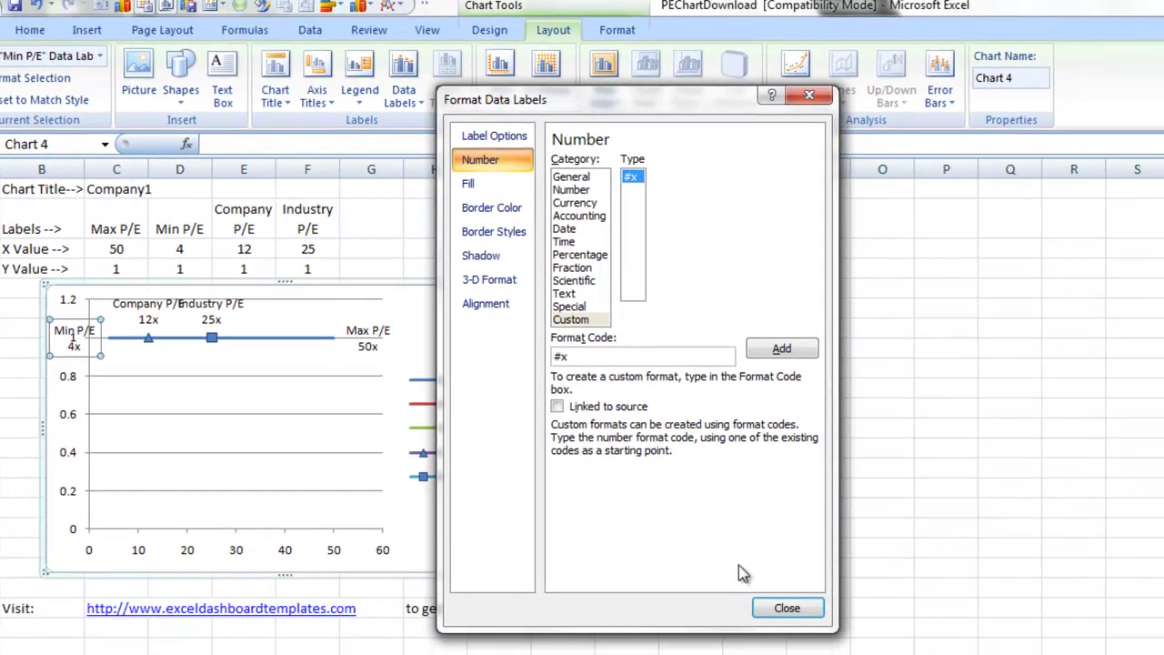
click(769, 609)
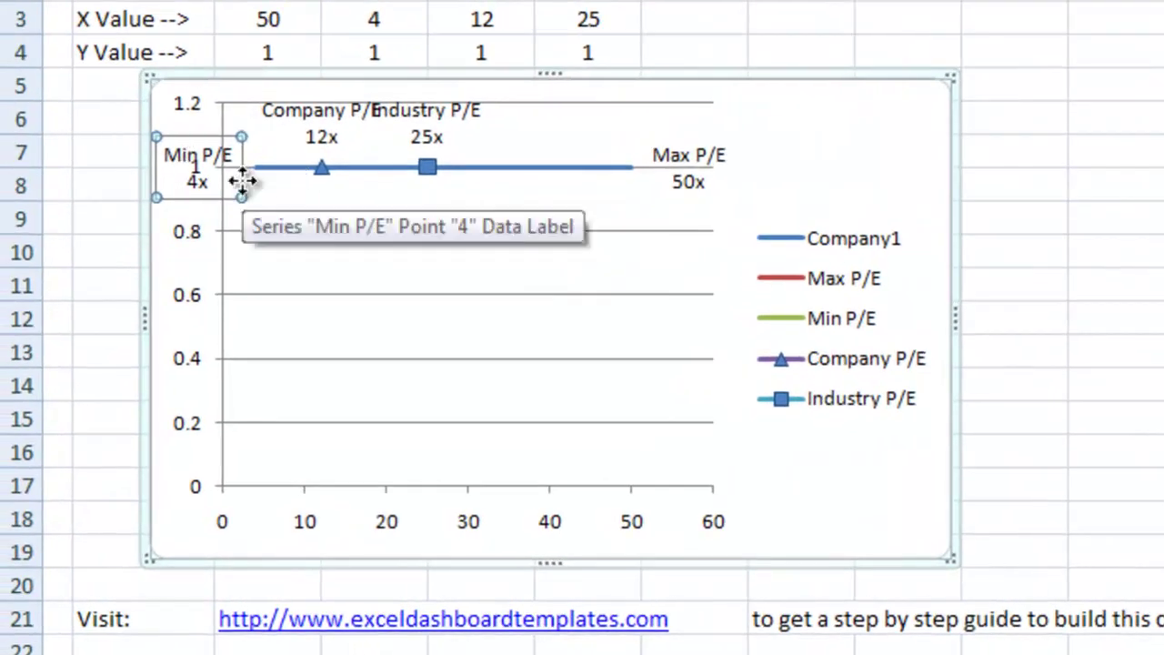
- Delete the vertical value axis and the horizontal axis from the chart
click(200, 309)
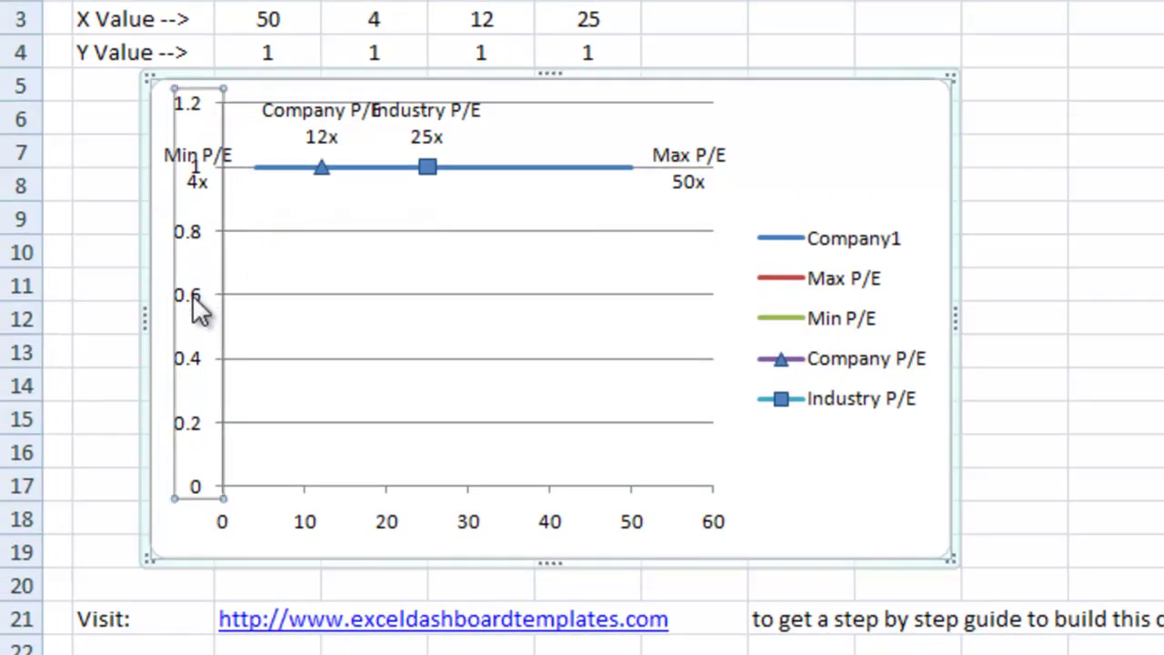
click(200, 314)
right_click(192, 299)
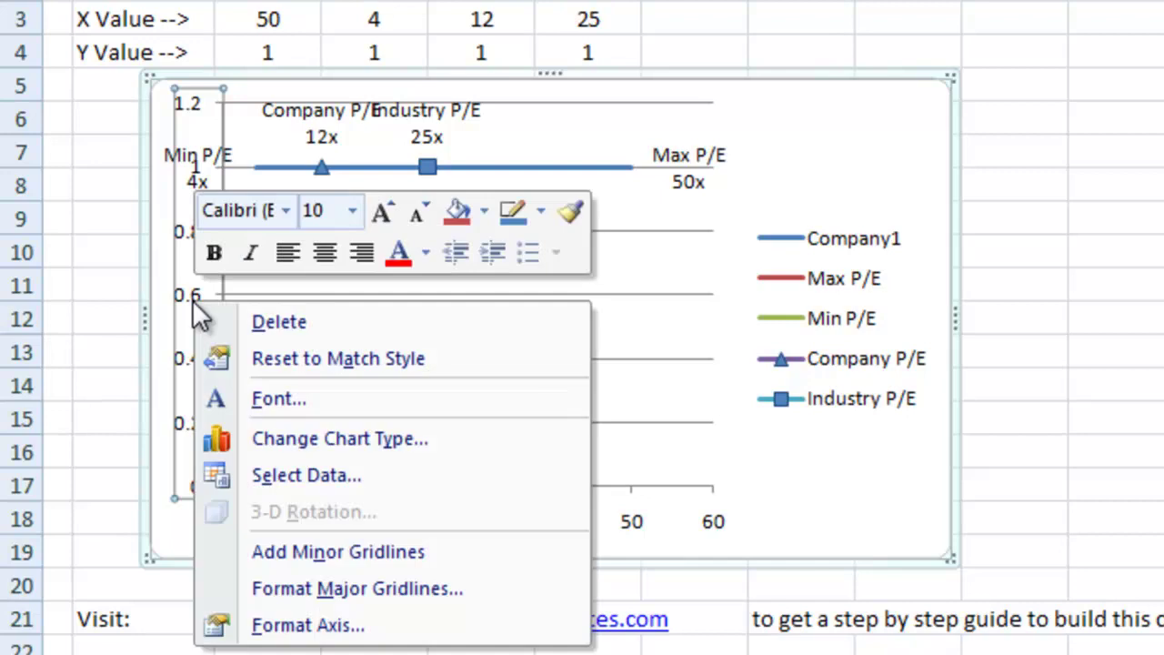
click(237, 323)
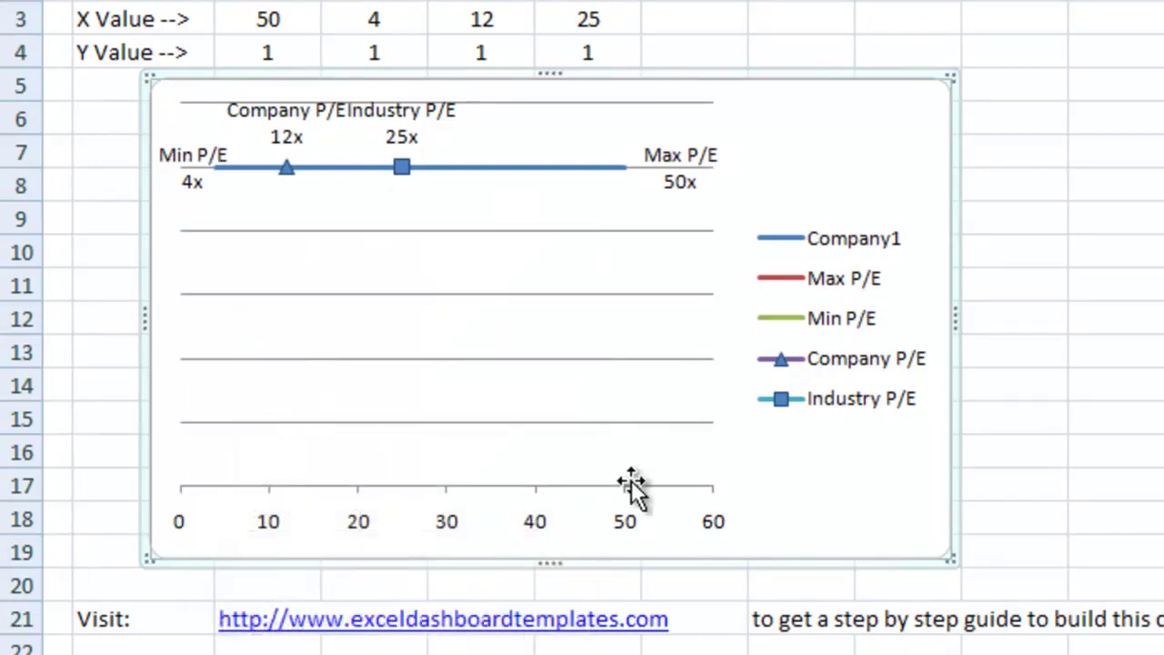
click(632, 491)
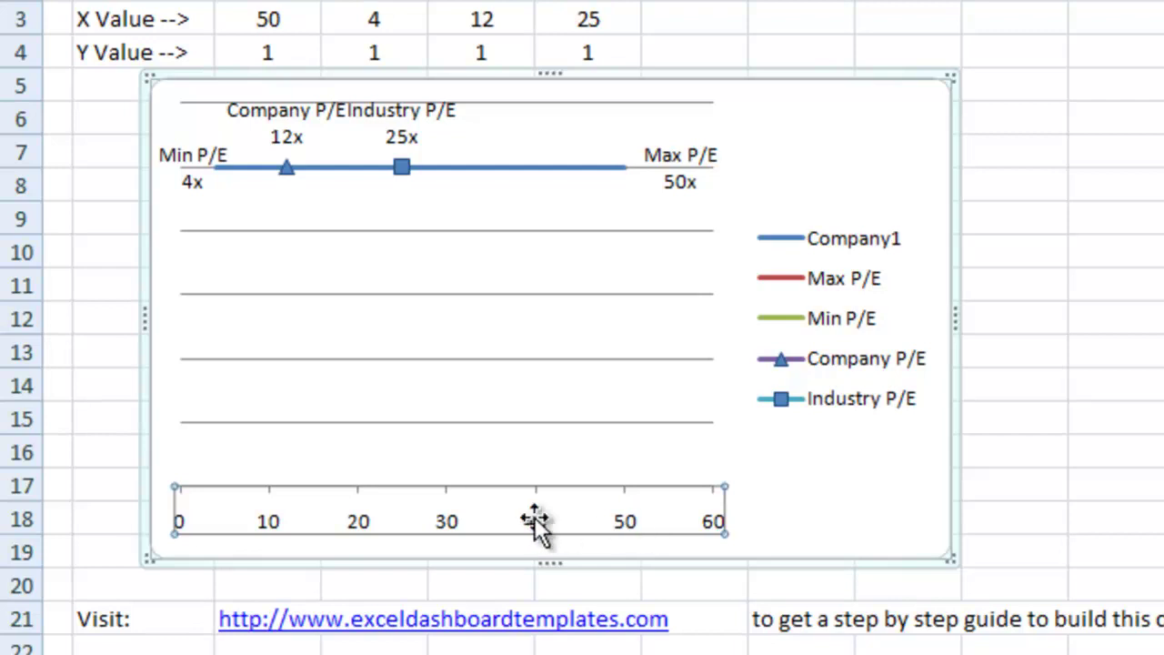
key(Delete)
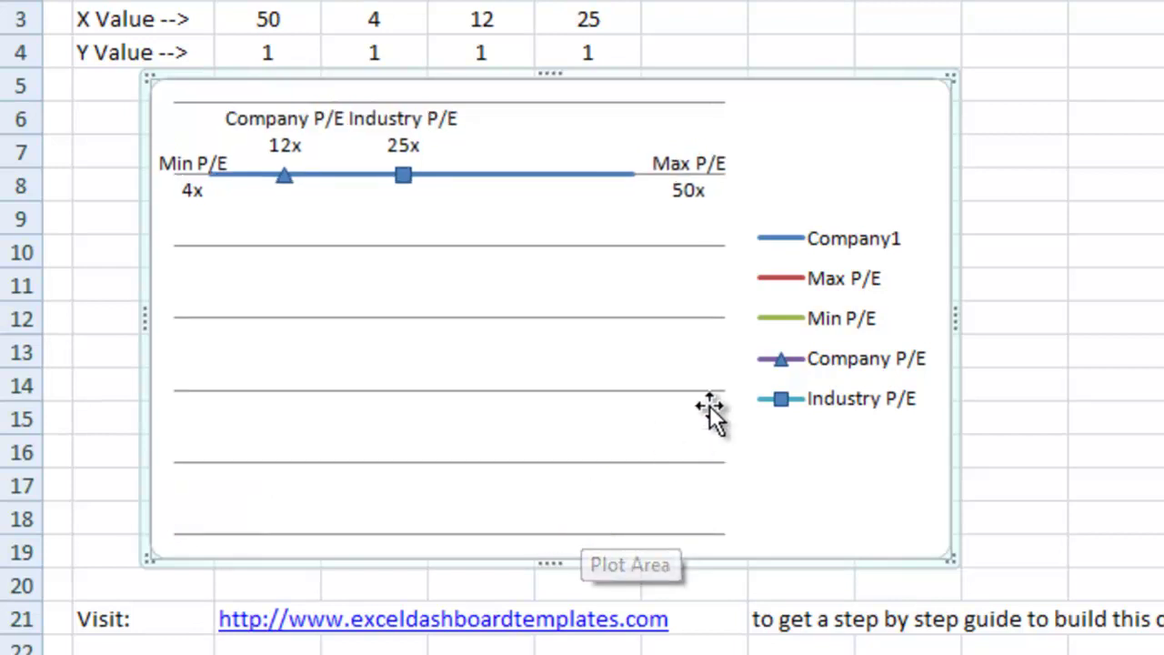
- Delete the legend and gridlines, and shrink the plot area into a short strip
click(809, 361)
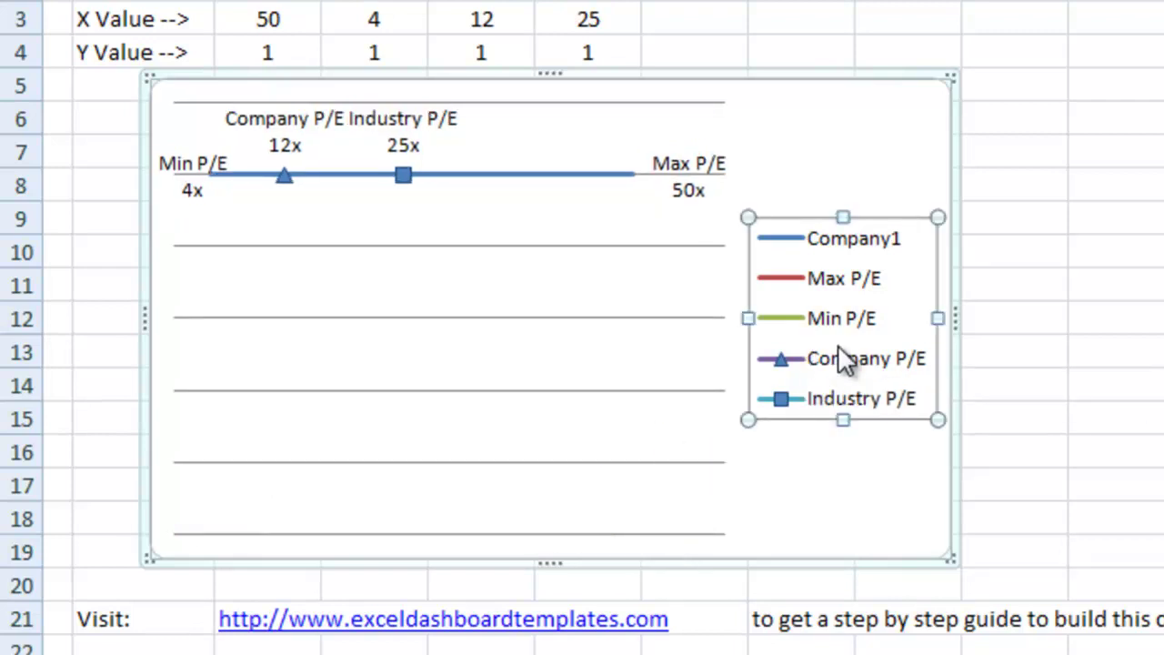
key(Delete)
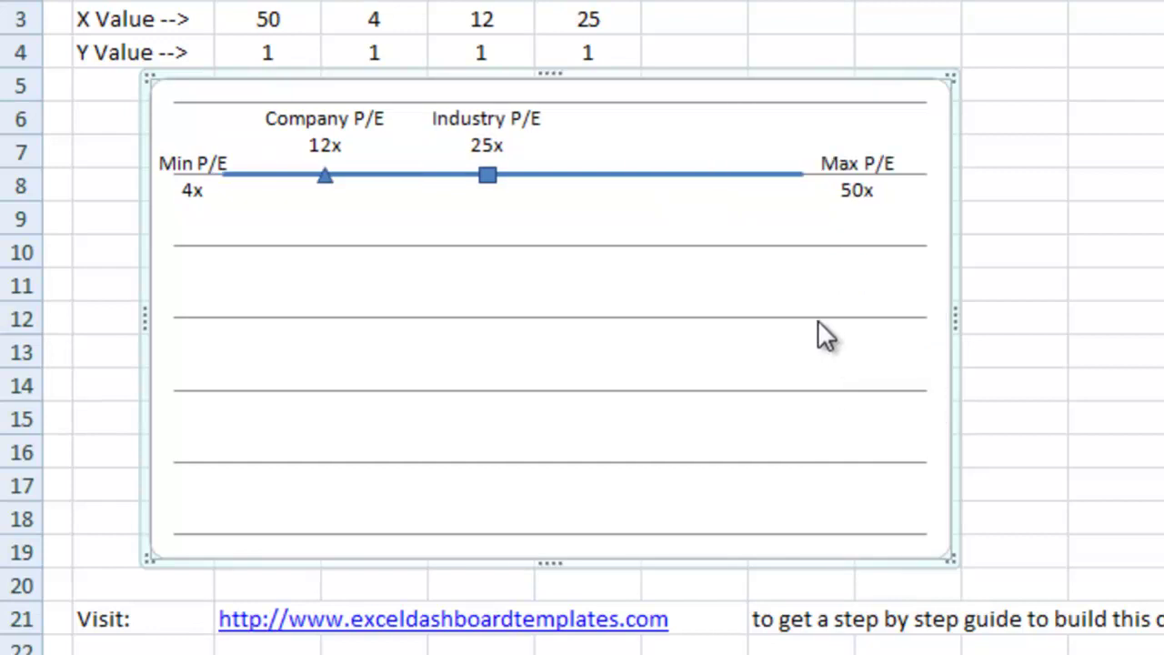
click(818, 317)
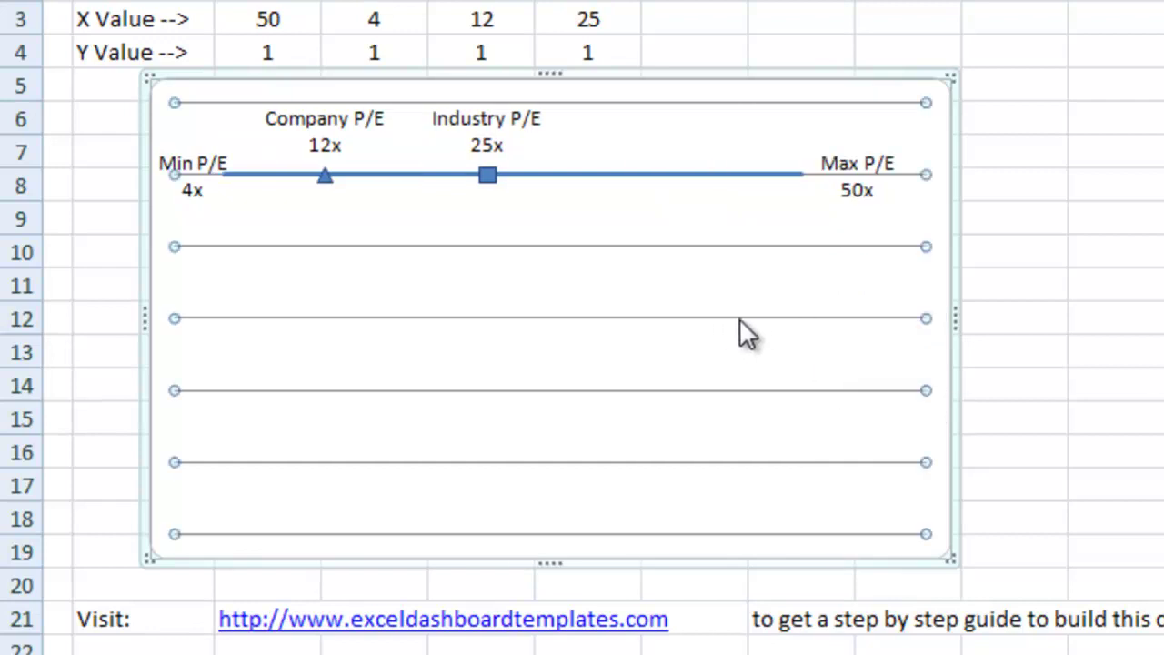
key(Delete)
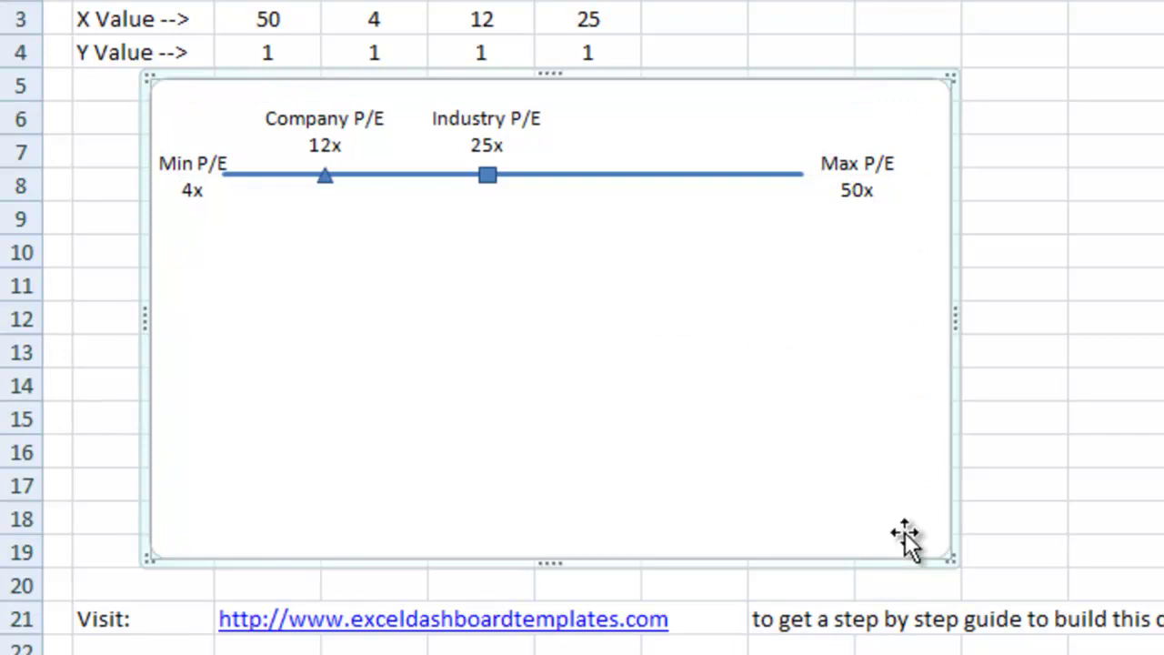
drag(953, 554, 956, 273)
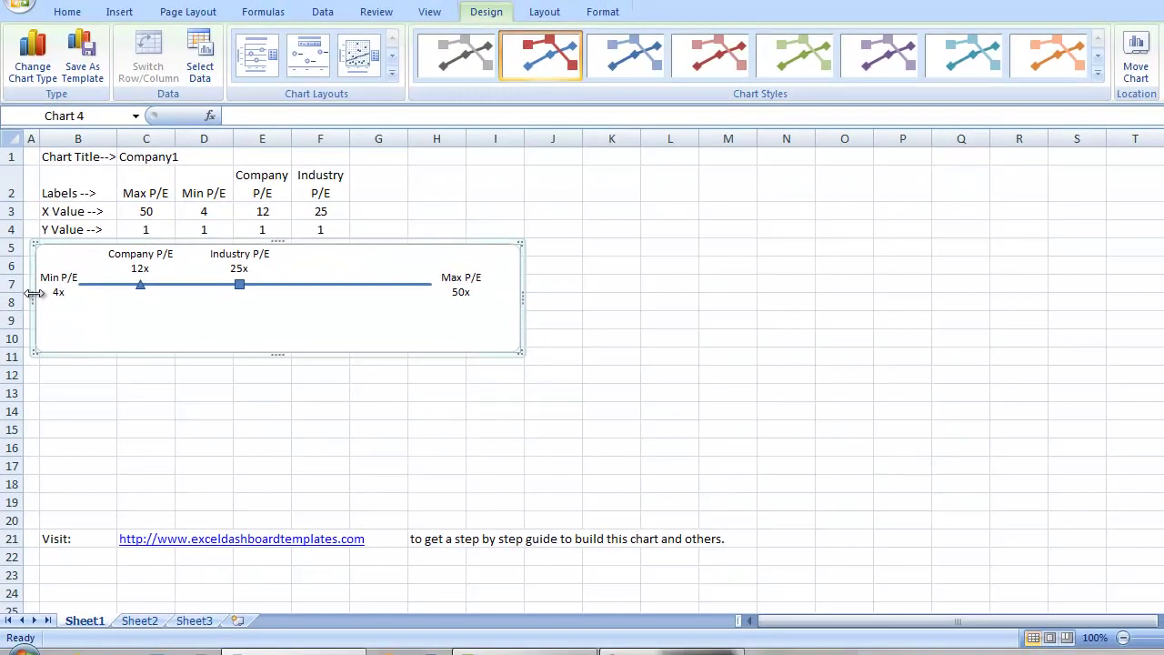
- Paste the chart on Sheet2 at A13, enlarge it to about column K and nudge it right
click(150, 622)
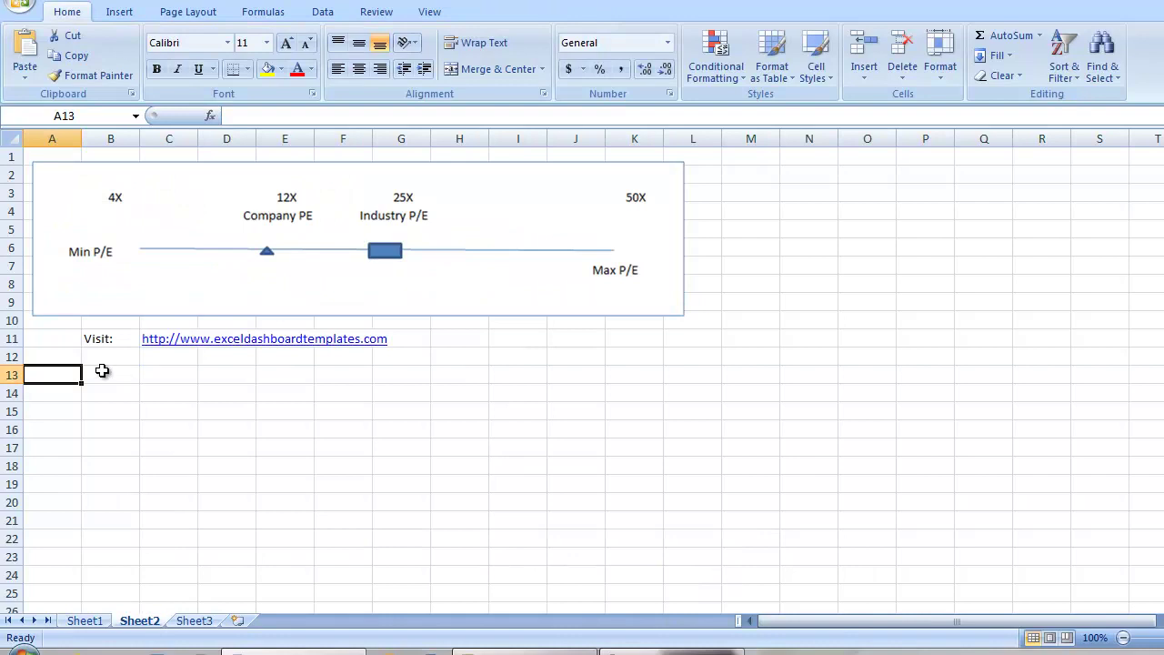
key(ctrl+v)
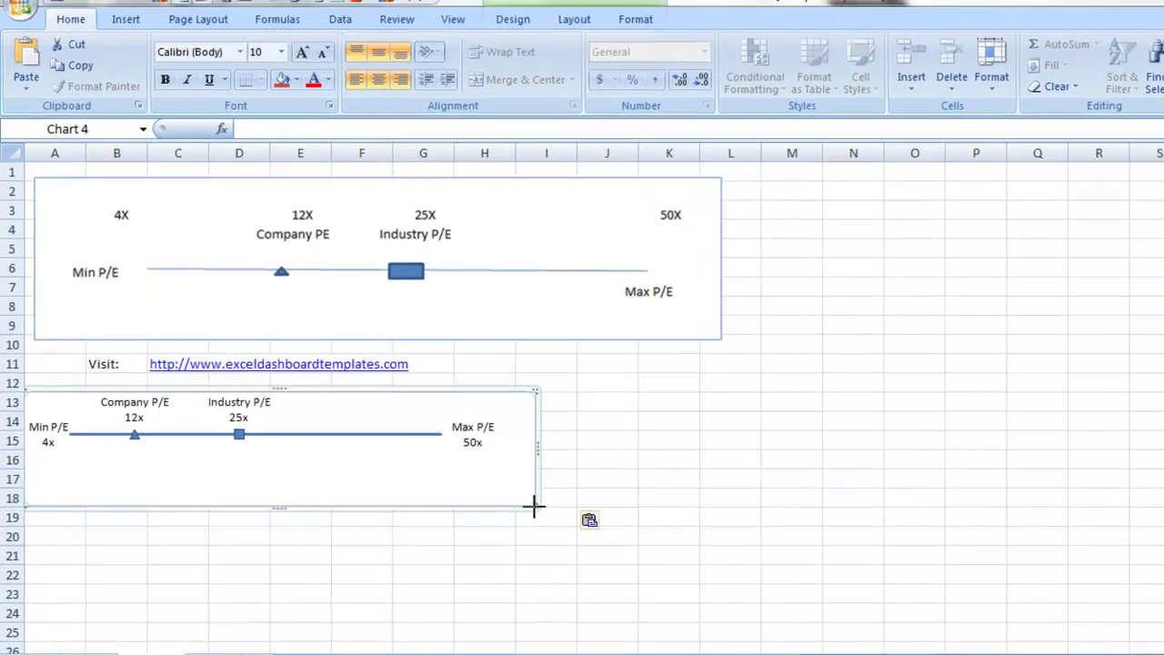
drag(534, 507, 713, 527)
drag(762, 494, 778, 489)
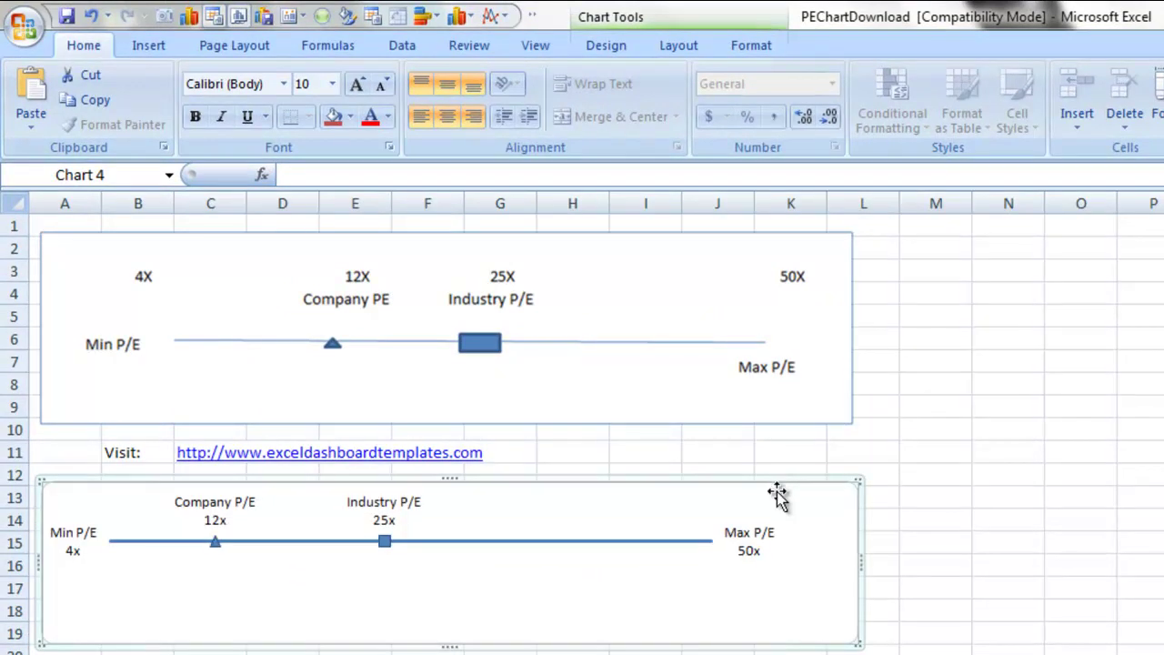